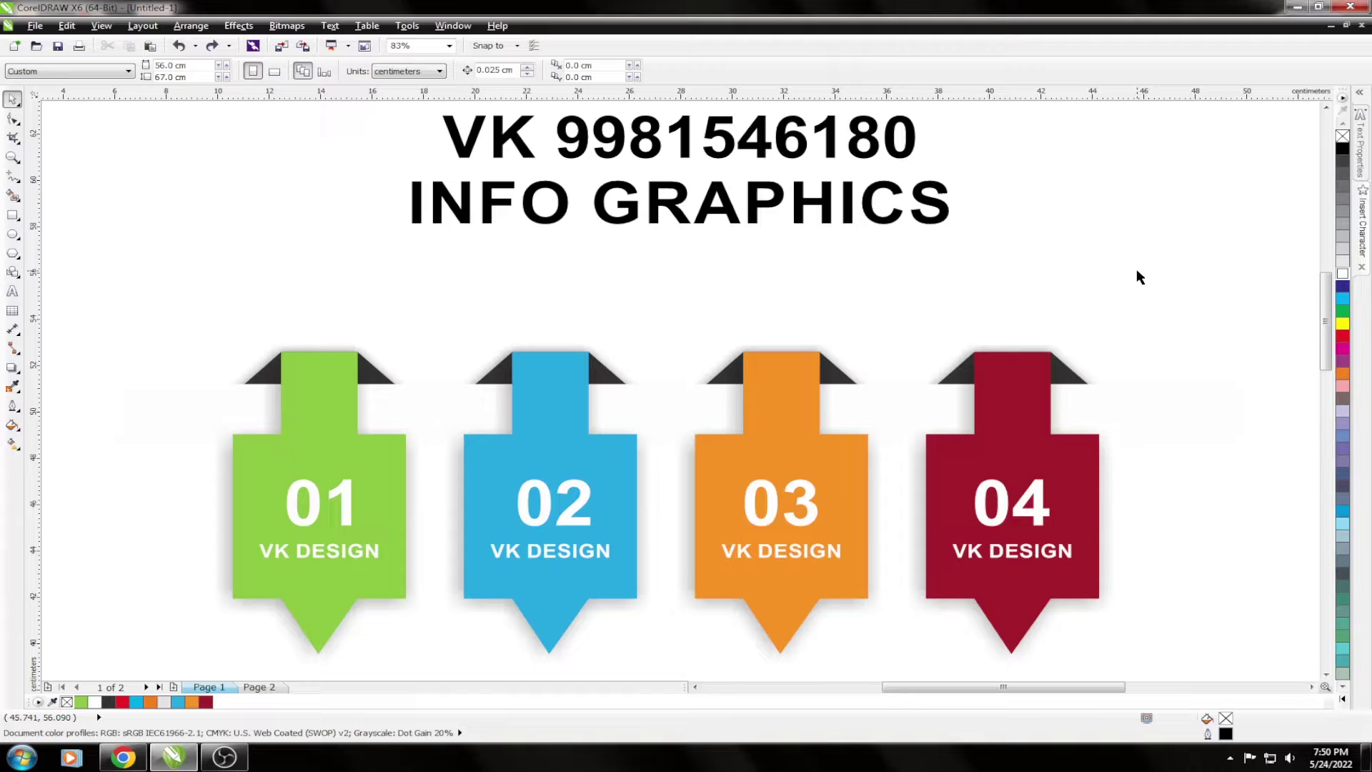
Move the row of four coloured banners lower on the page.
scroll(966, 256, down, 3)
click(650, 303)
scroll(640, 260, down, 2)
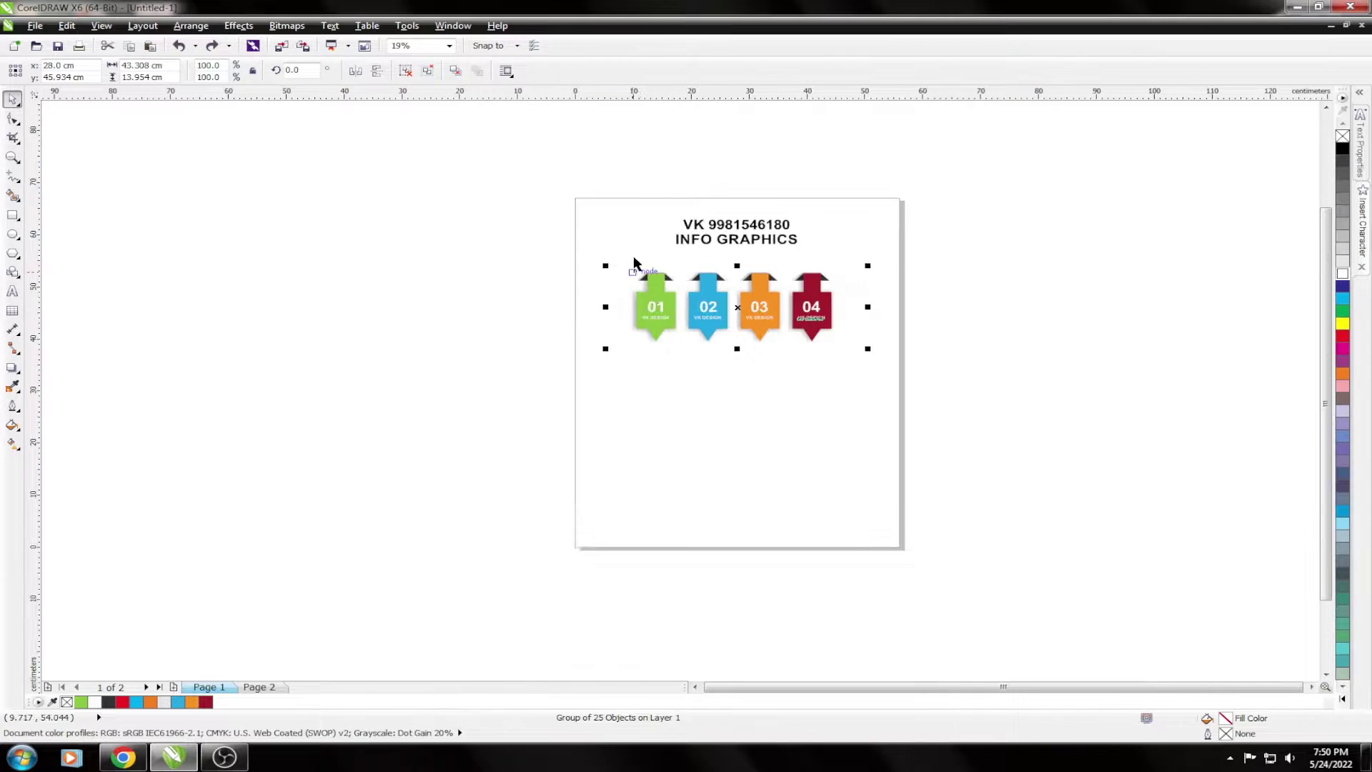
drag(705, 306, 705, 412)
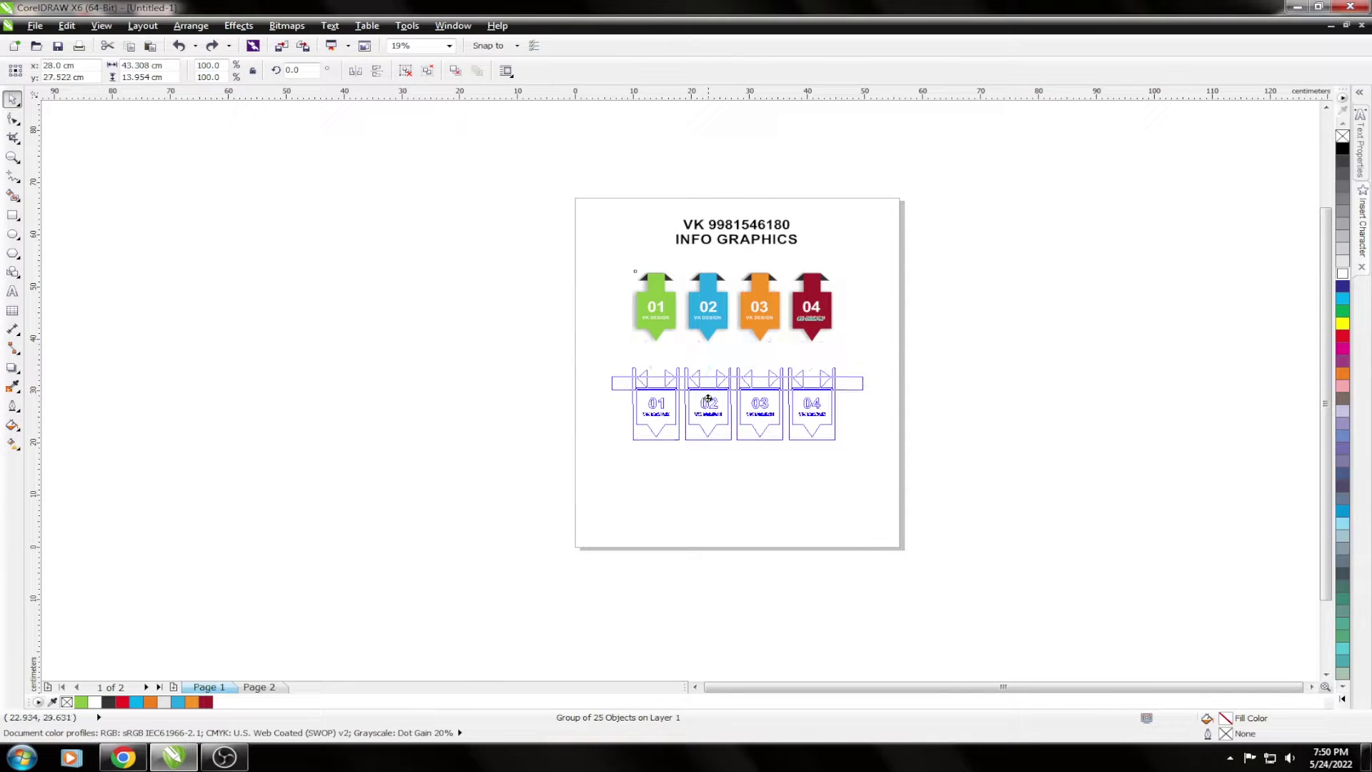
click(561, 335)
Zoom in on the title and banners and draw a rectangle above the banner row.
key(F2)
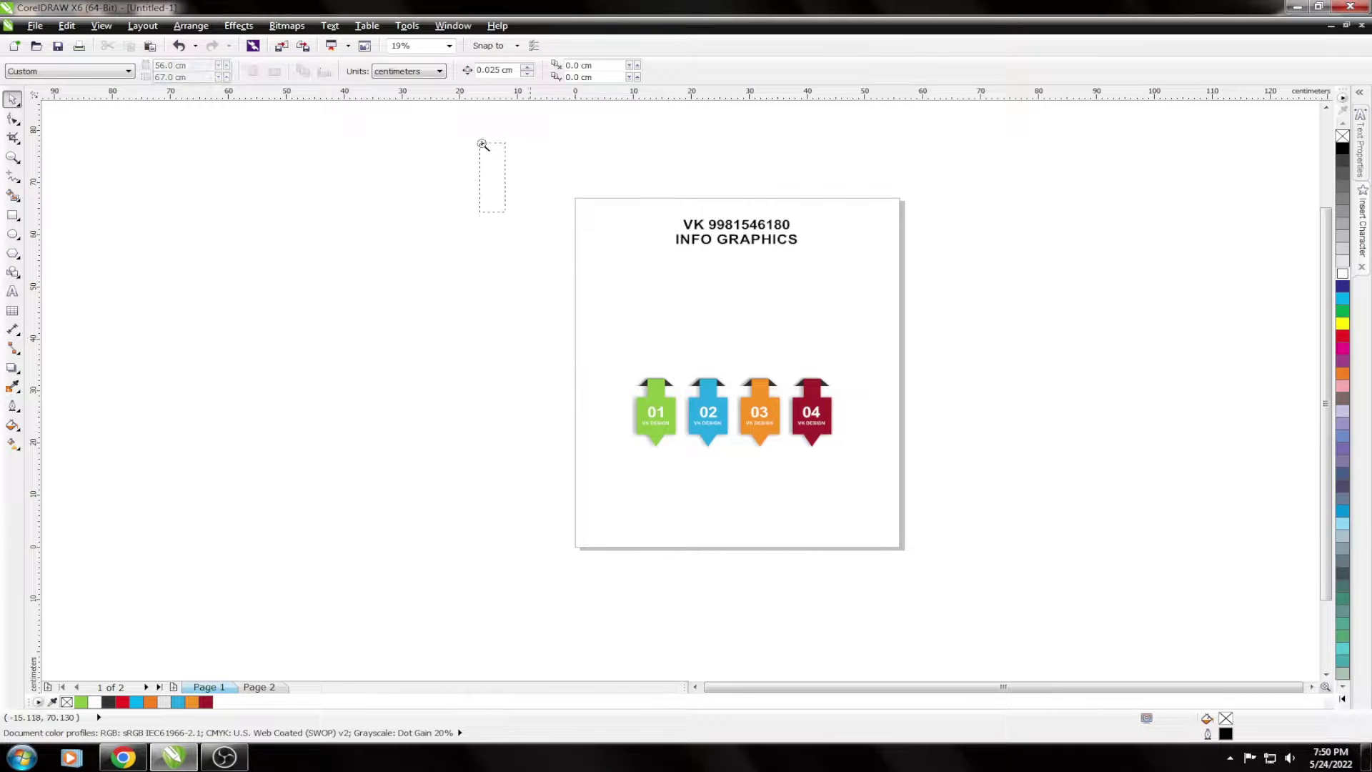
drag(481, 141, 957, 575)
key(F2)
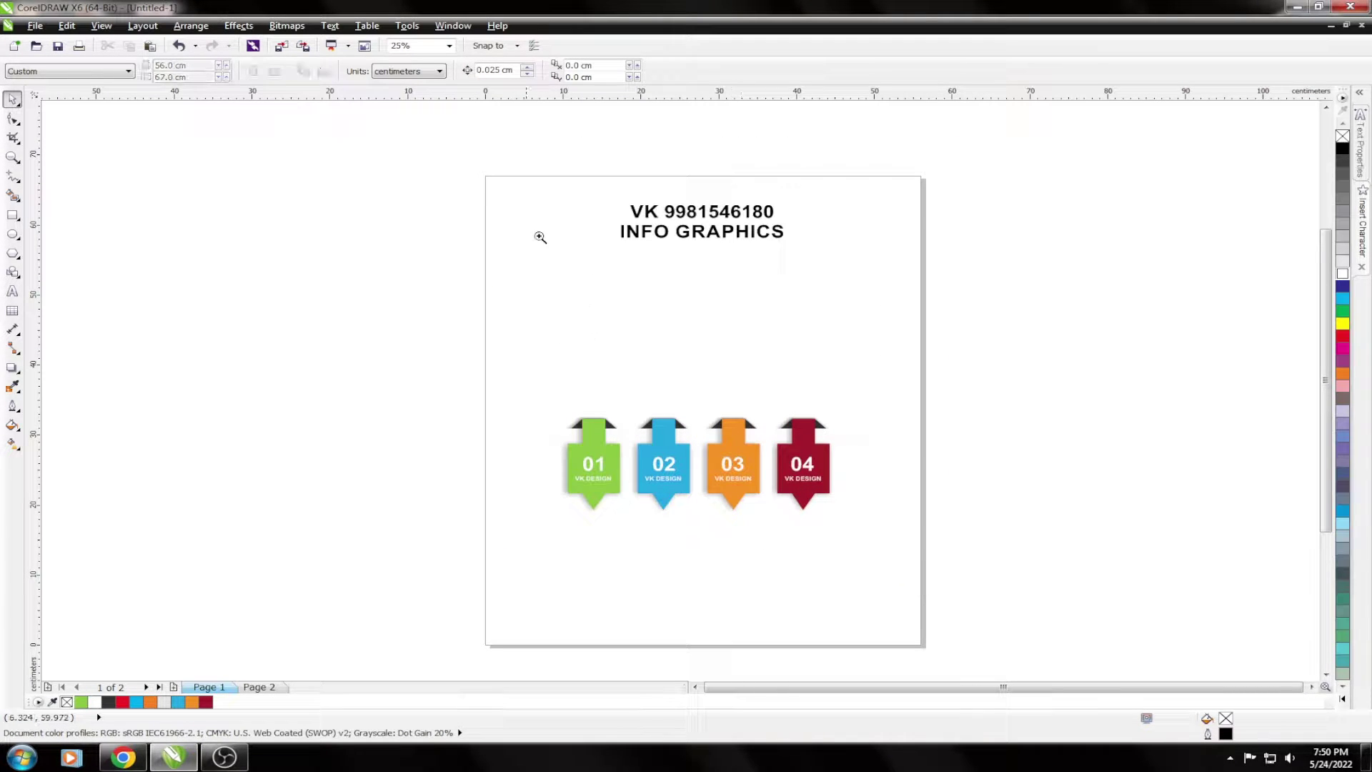
drag(490, 186, 897, 569)
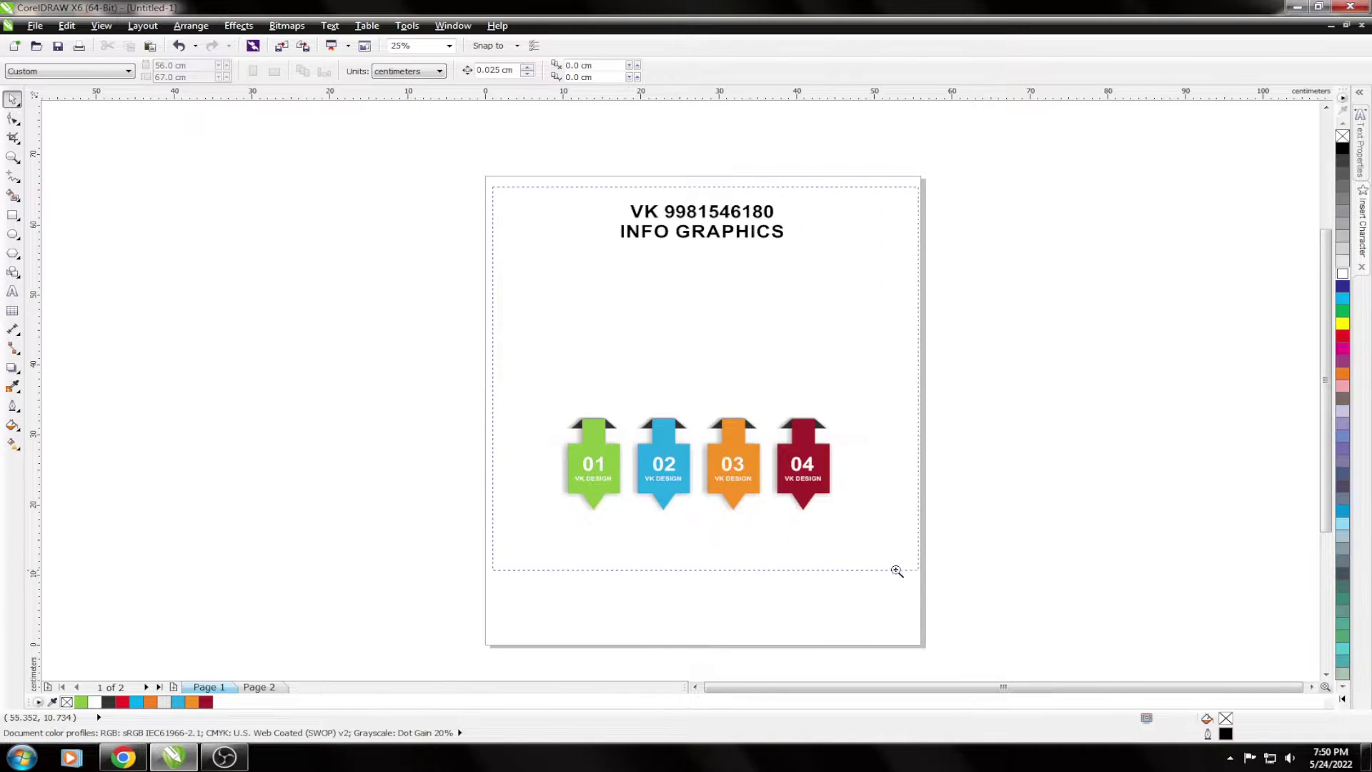
click(13, 214)
mouse_move(498, 255)
mouse_down()
mouse_move(556, 334)
mouse_move(573, 332)
mouse_up()
key(space)
Mirror a smaller copy of the rectangle beneath it and stretch it taller.
mouse_move(535, 254)
mouse_down()
mouse_move(538, 371)
mouse_move(561, 355)
mouse_move(535, 361)
mouse_up()
scroll(539, 355, up, 1)
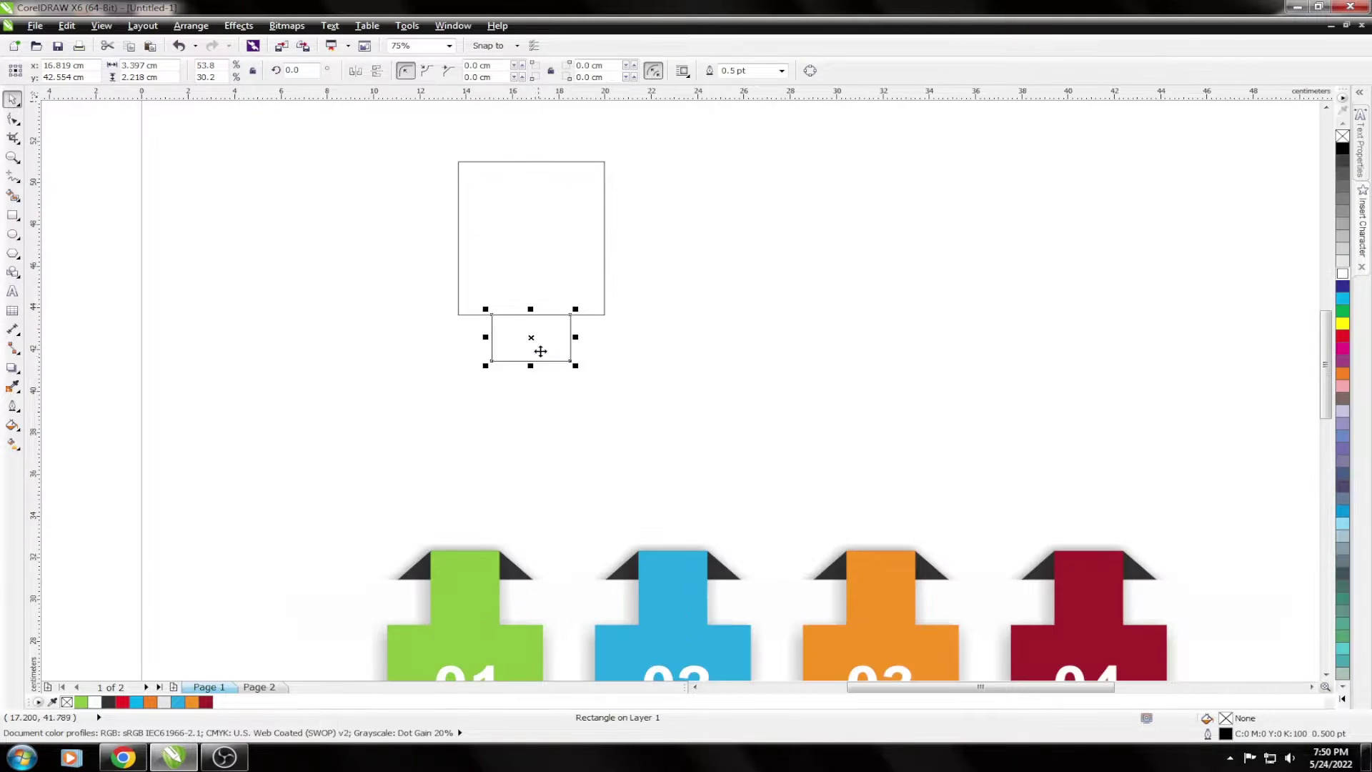
drag(535, 366, 530, 375)
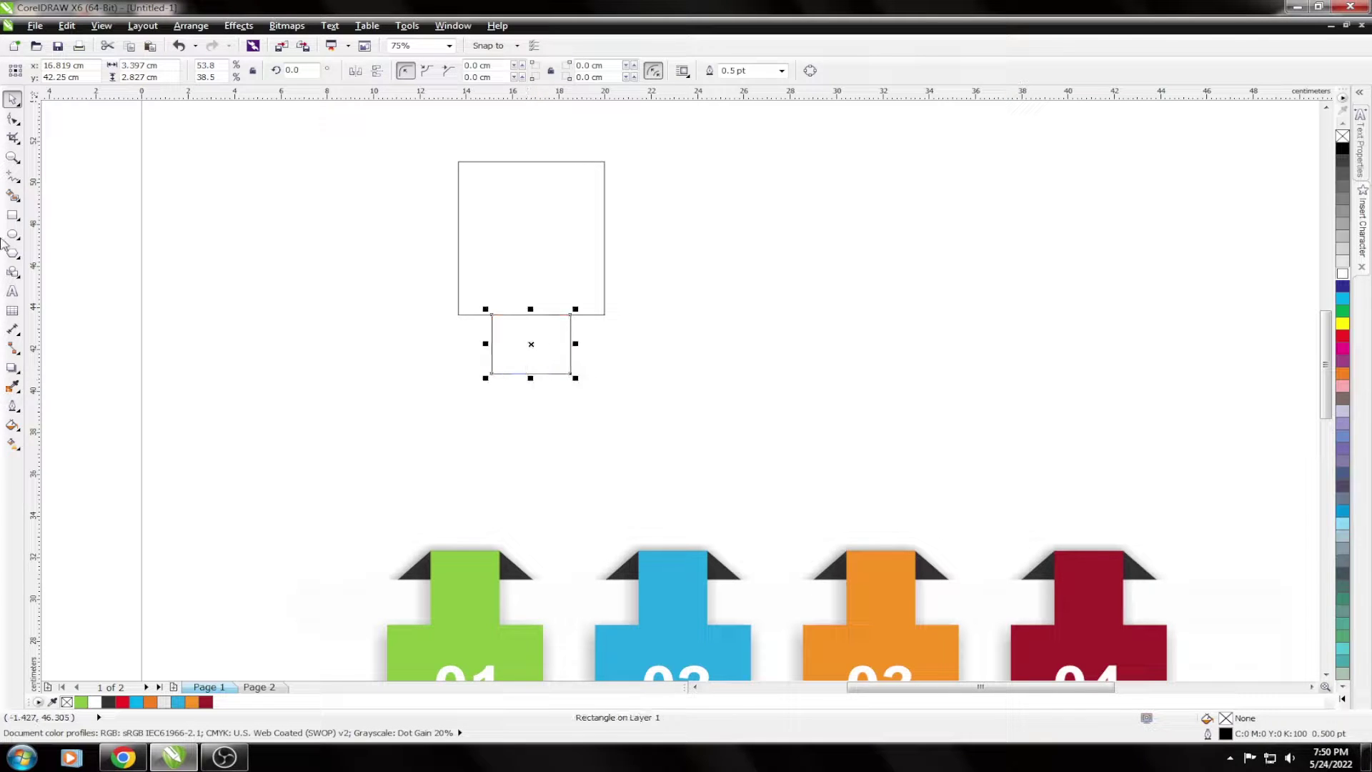
Draw a vertical line down the lower rectangle's centre, then reselect that rectangle.
click(12, 179)
scroll(531, 320, up, 1)
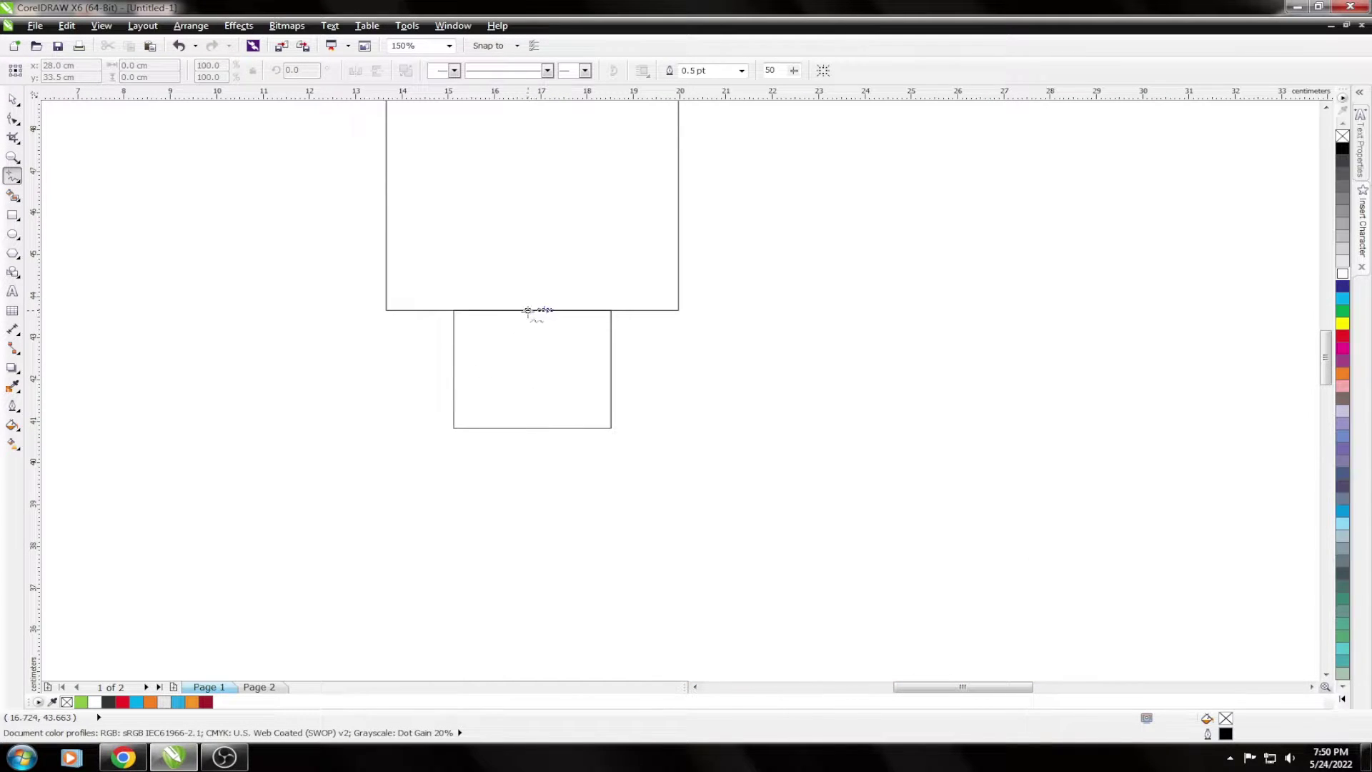
click(532, 310)
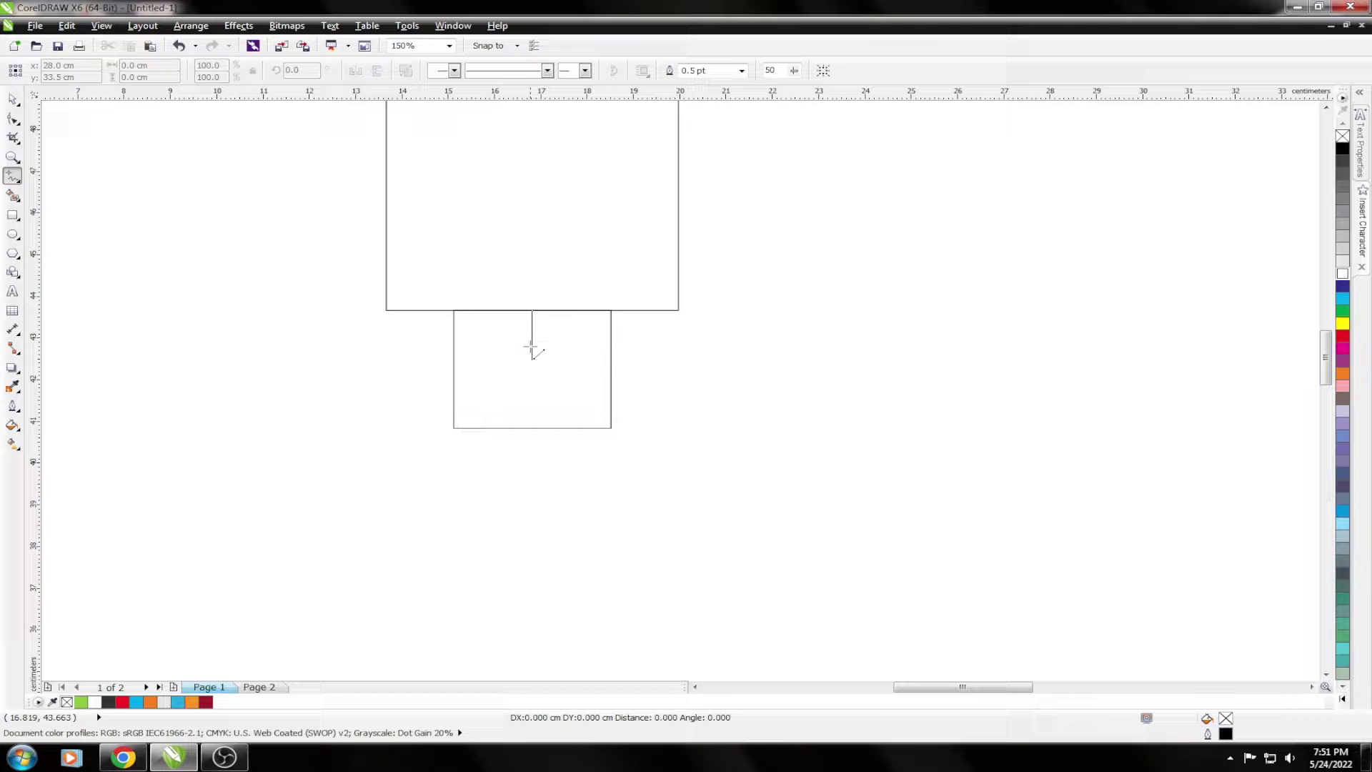
click(541, 431)
key(space)
click(588, 383)
click(722, 407)
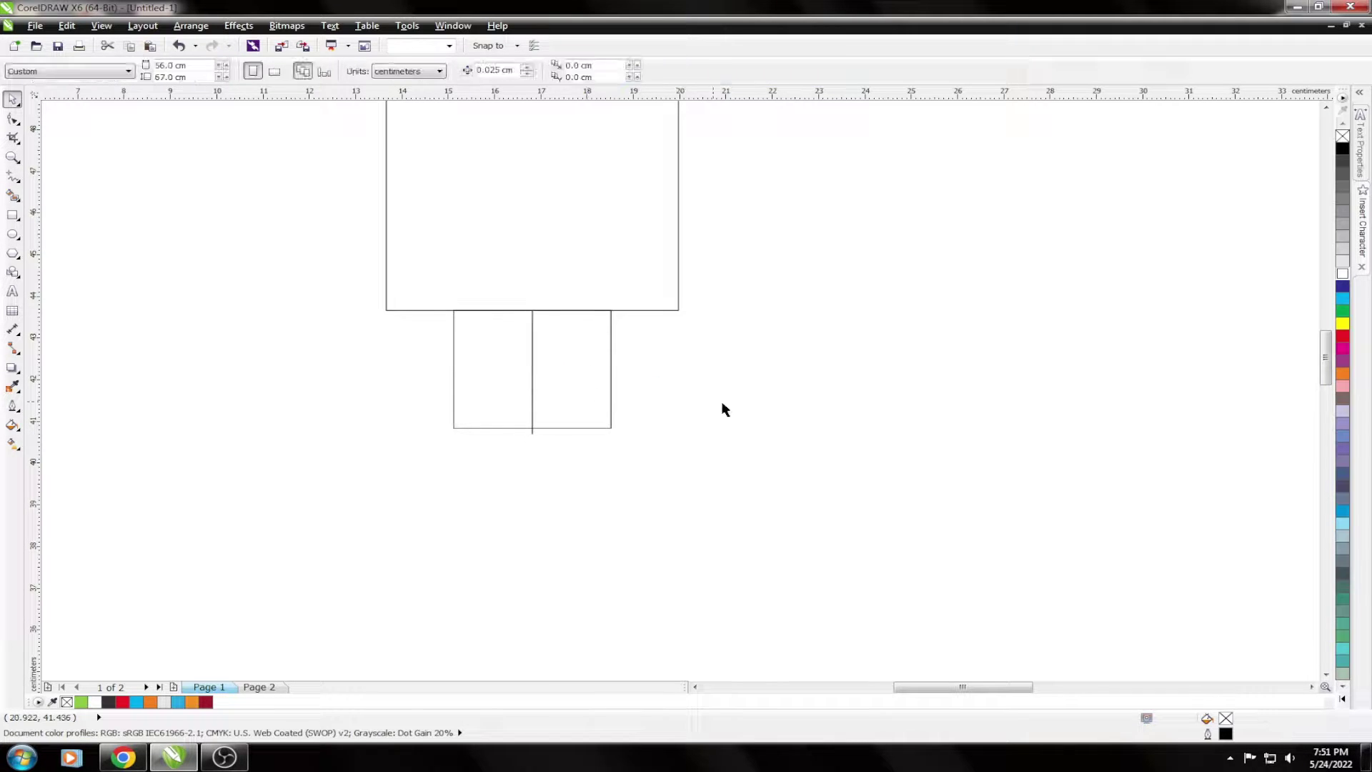
click(567, 398)
Convert the lower rectangle to curves for node editing.
right_click(567, 396)
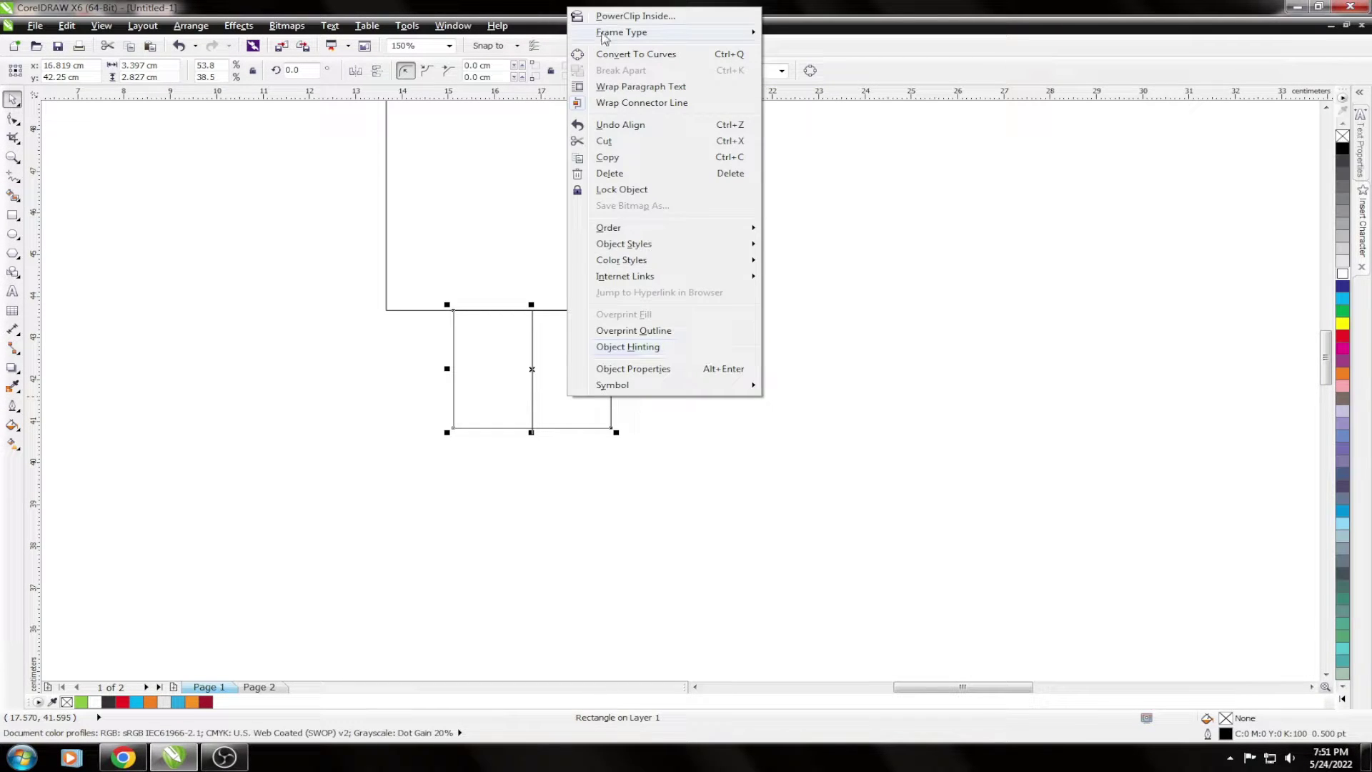
click(620, 60)
key(ctrl+q)
key(F10)
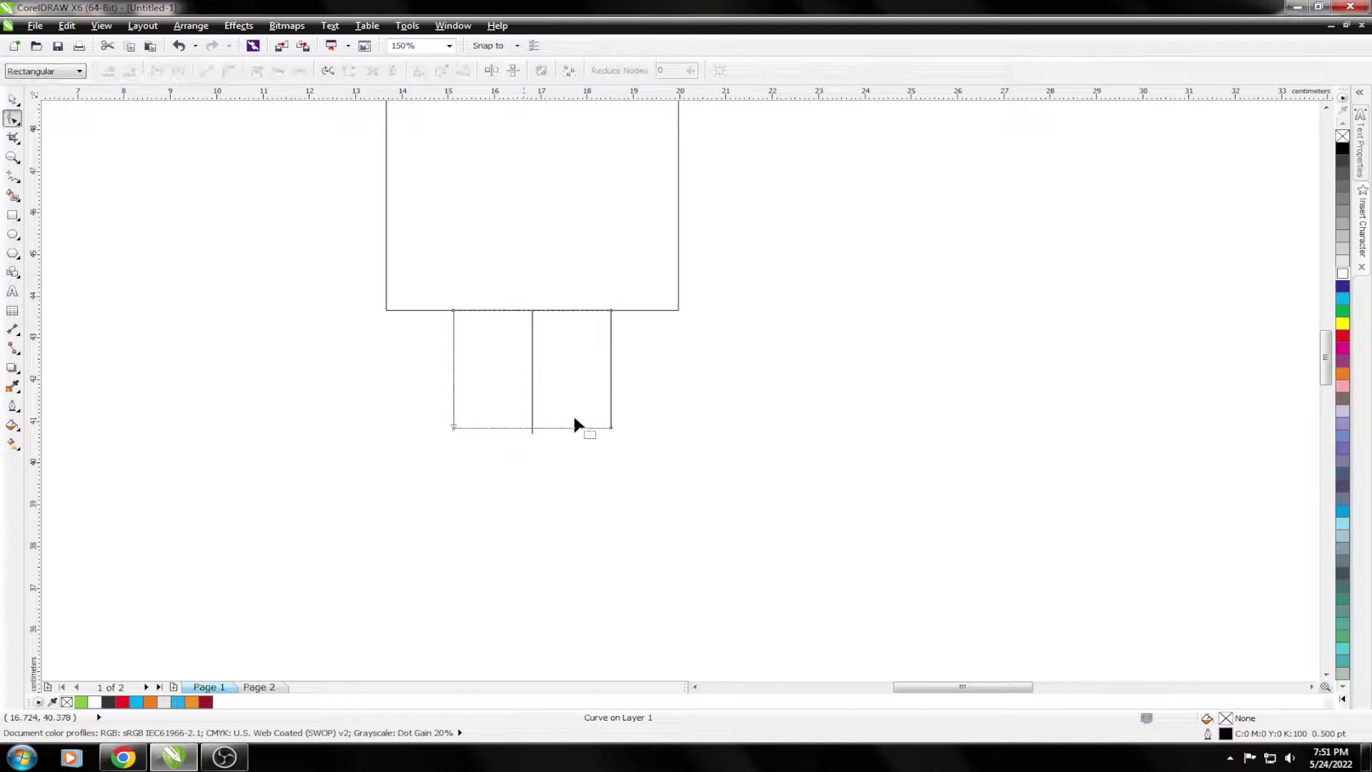
scroll(565, 429, up, 3)
scroll(599, 436, up, 3)
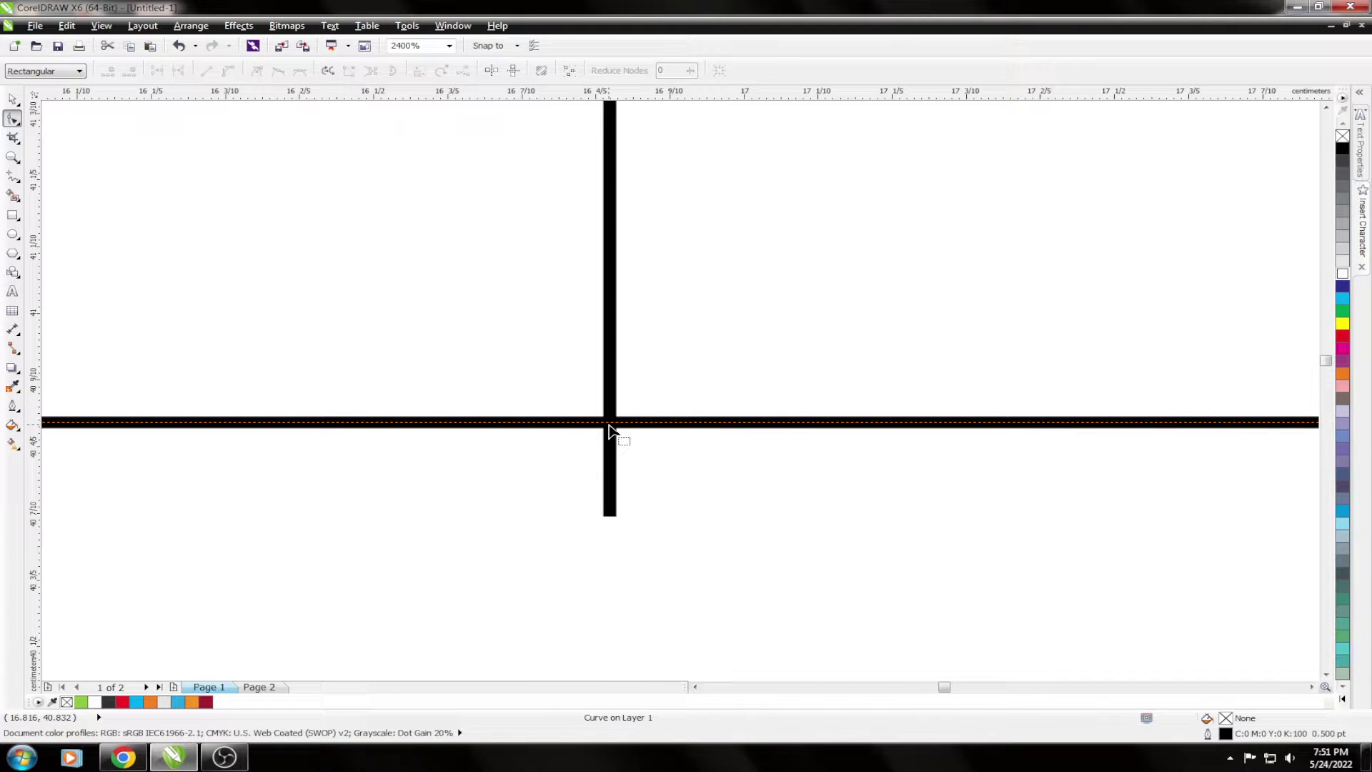
Pull the bottom corners to a new mid-bottom node to form a point, and delete the dividing line.
double_click(608, 427)
scroll(603, 428, down, 2)
scroll(591, 428, down, 3)
scroll(514, 438, down, 2)
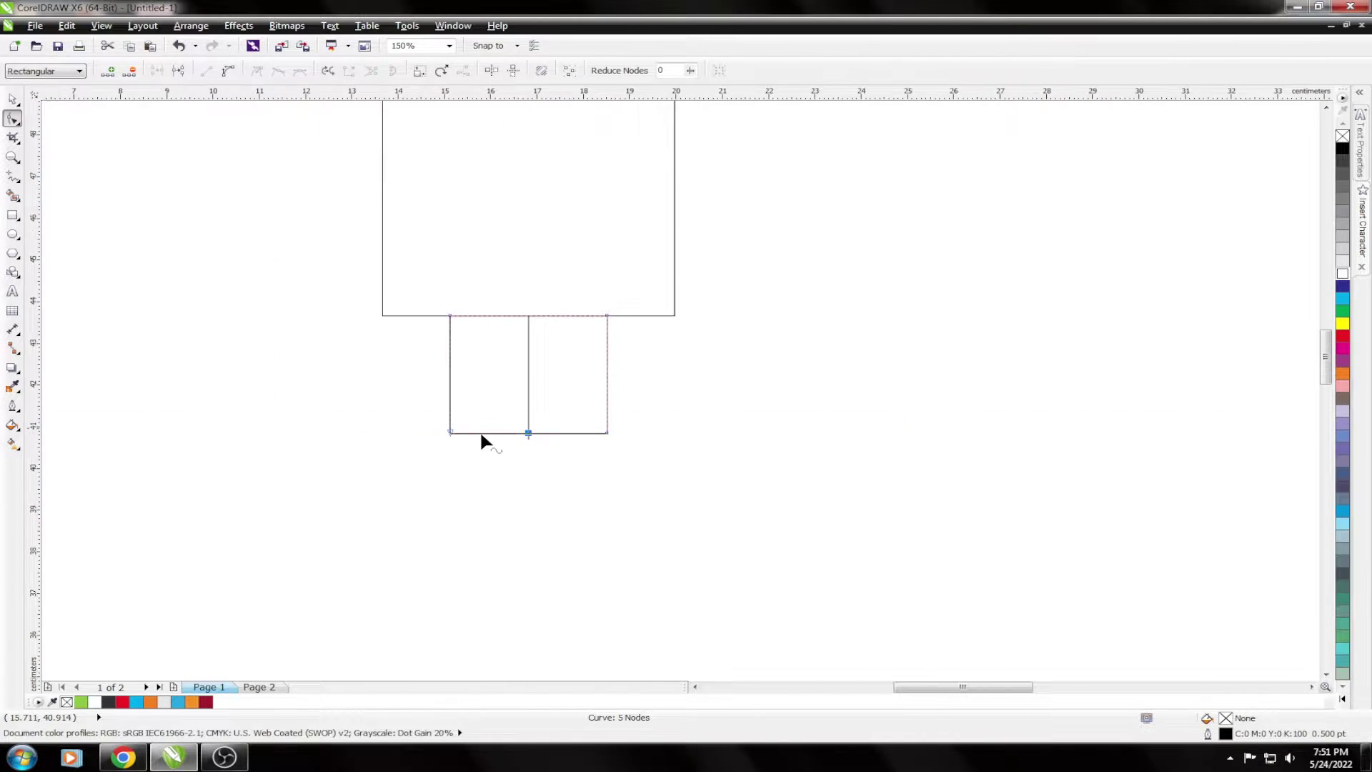
mouse_move(450, 431)
mouse_down()
mouse_move(528, 433)
mouse_move(582, 504)
mouse_up()
key(space)
key(Delete)
click(482, 333)
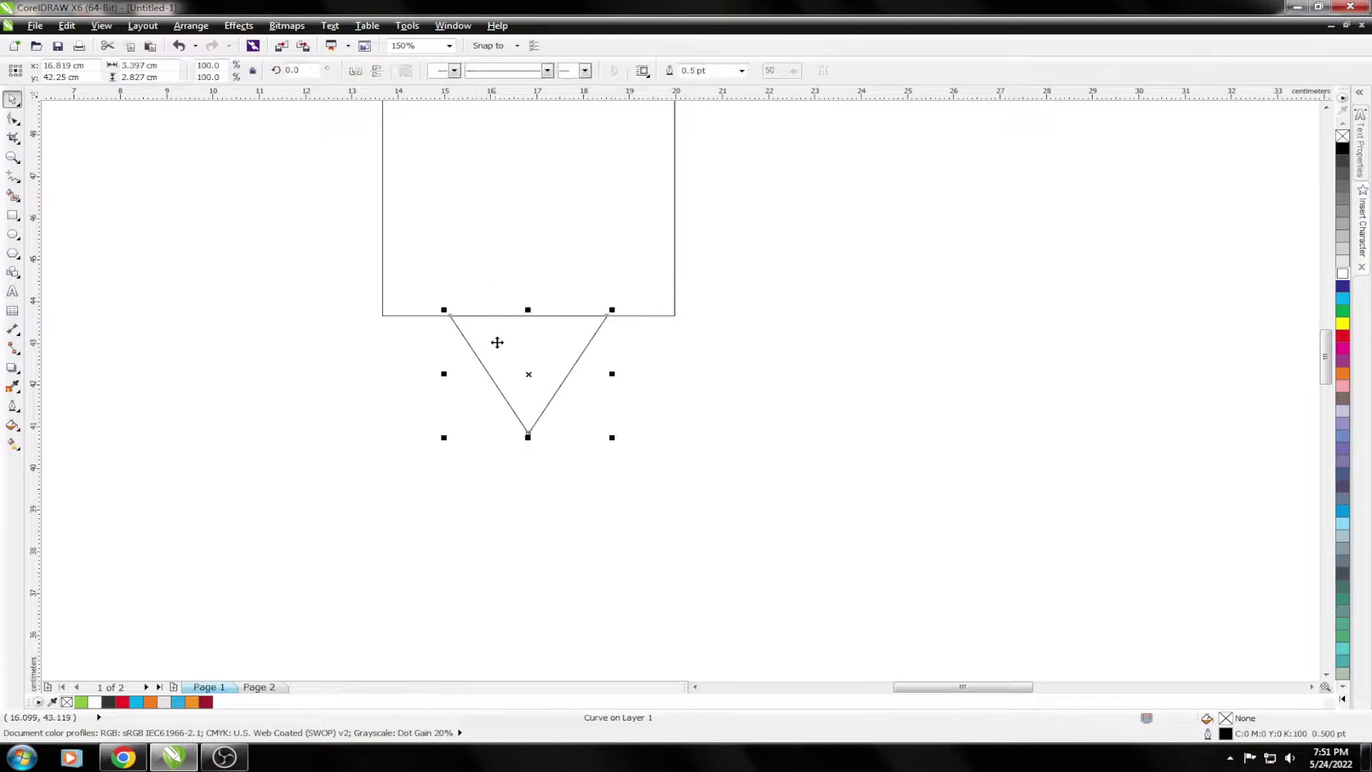
key(ctrl+a)
scroll(497, 407, down, 4)
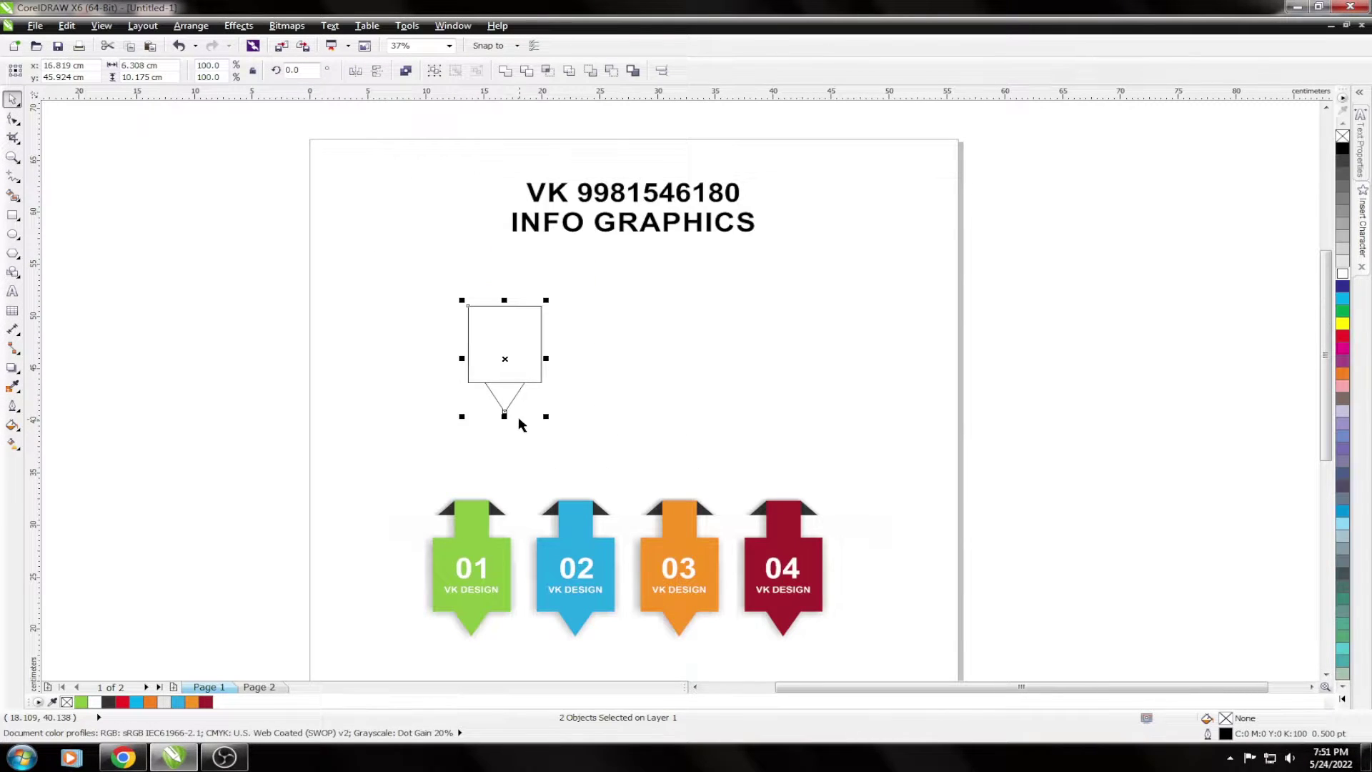
Weld the rectangle and triangle, then mirror a smaller rectangle copy on top.
click(505, 71)
click(400, 278)
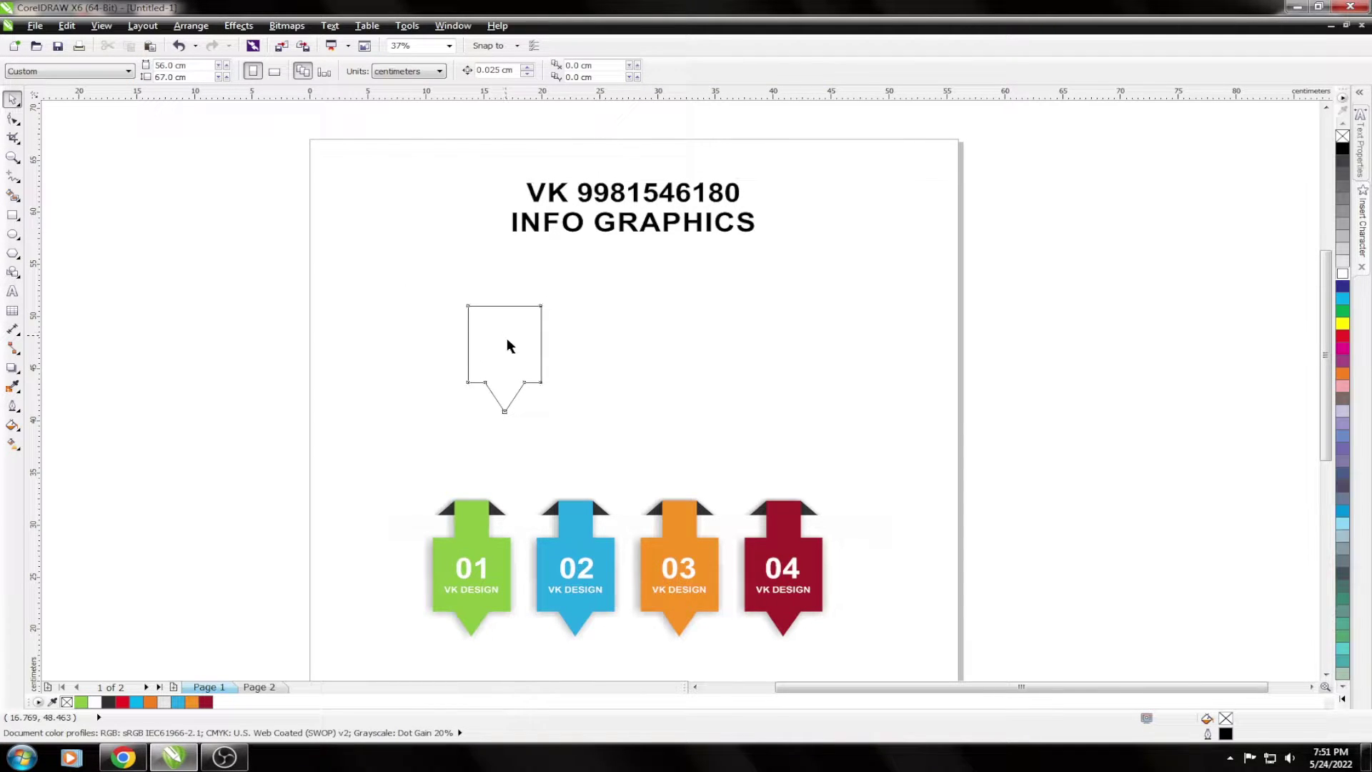
click(469, 330)
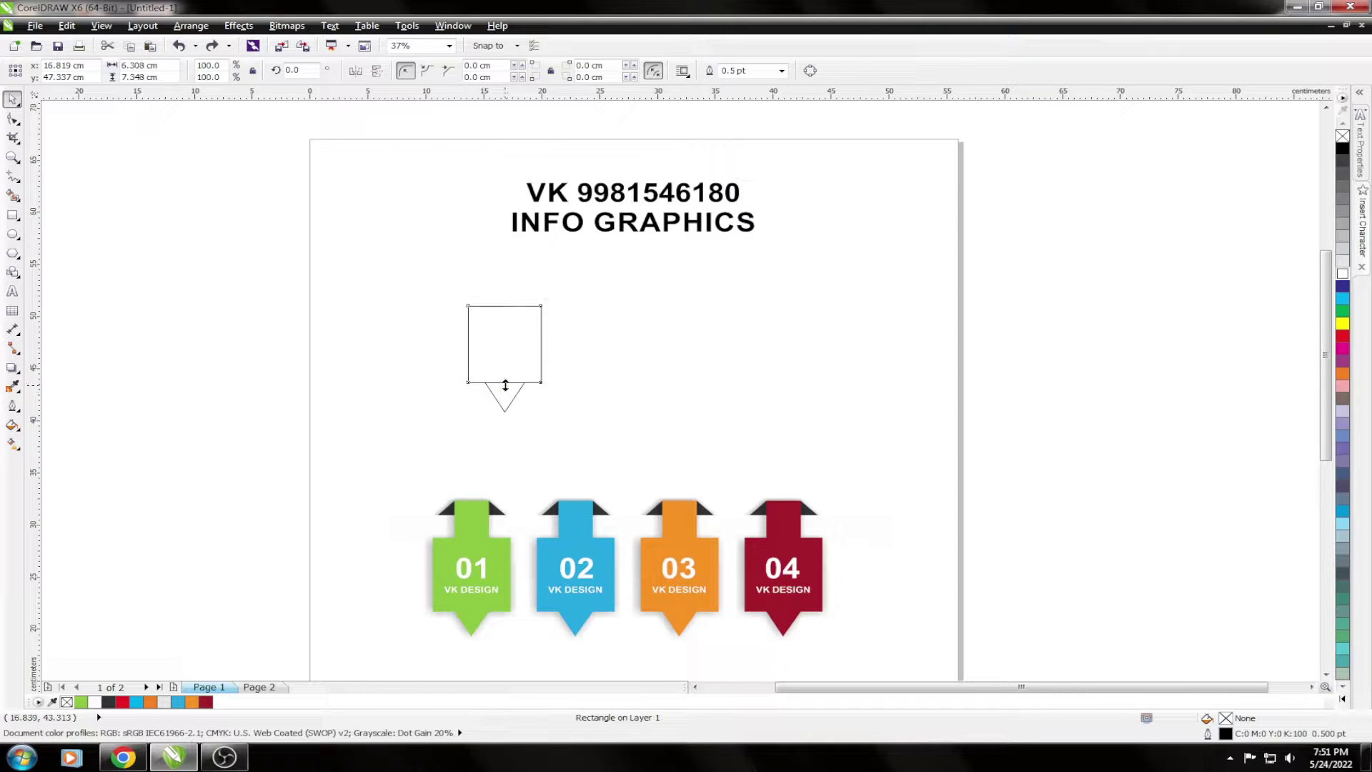
mouse_move(505, 386)
mouse_down()
mouse_move(505, 264)
mouse_move(525, 286)
mouse_up()
click(618, 344)
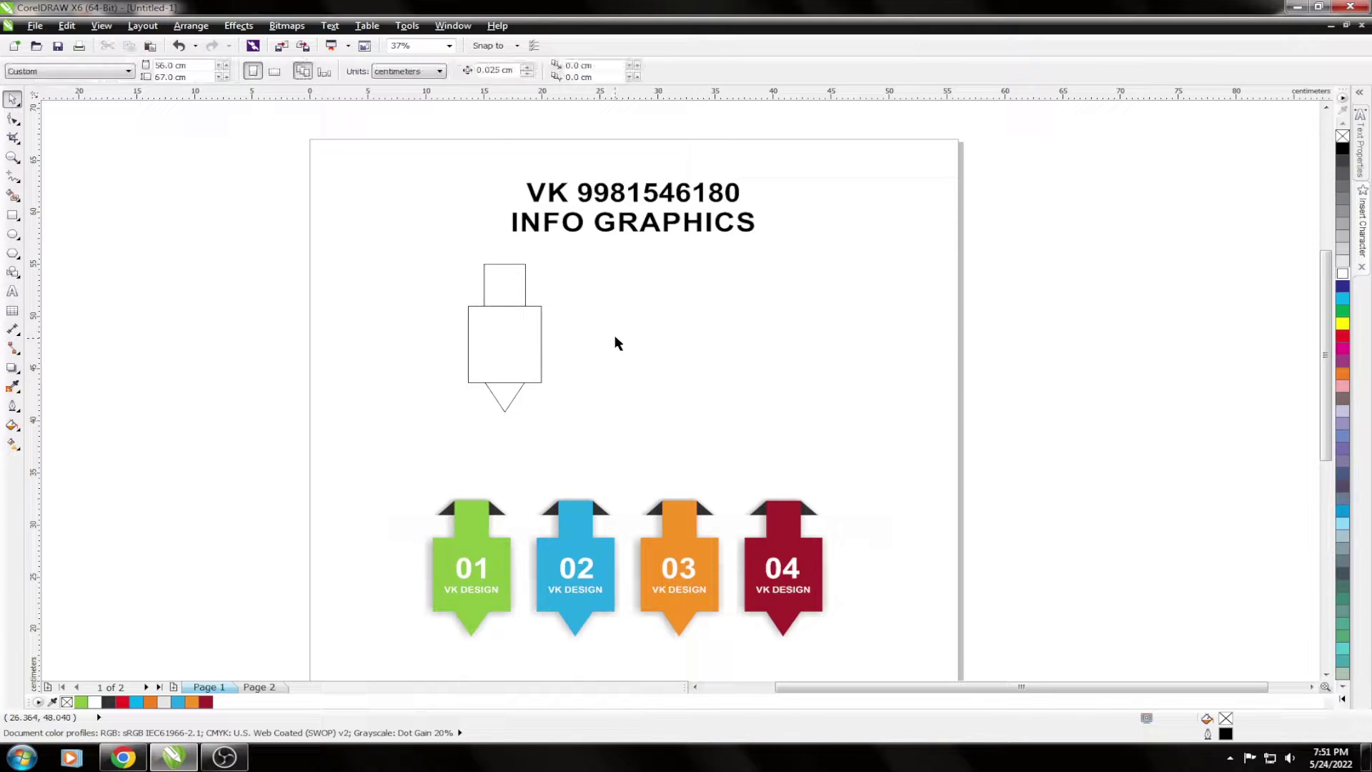
drag(421, 271, 563, 409)
Narrow the small top rectangle from its left side.
click(417, 278)
click(525, 293)
scroll(493, 293, up, 3)
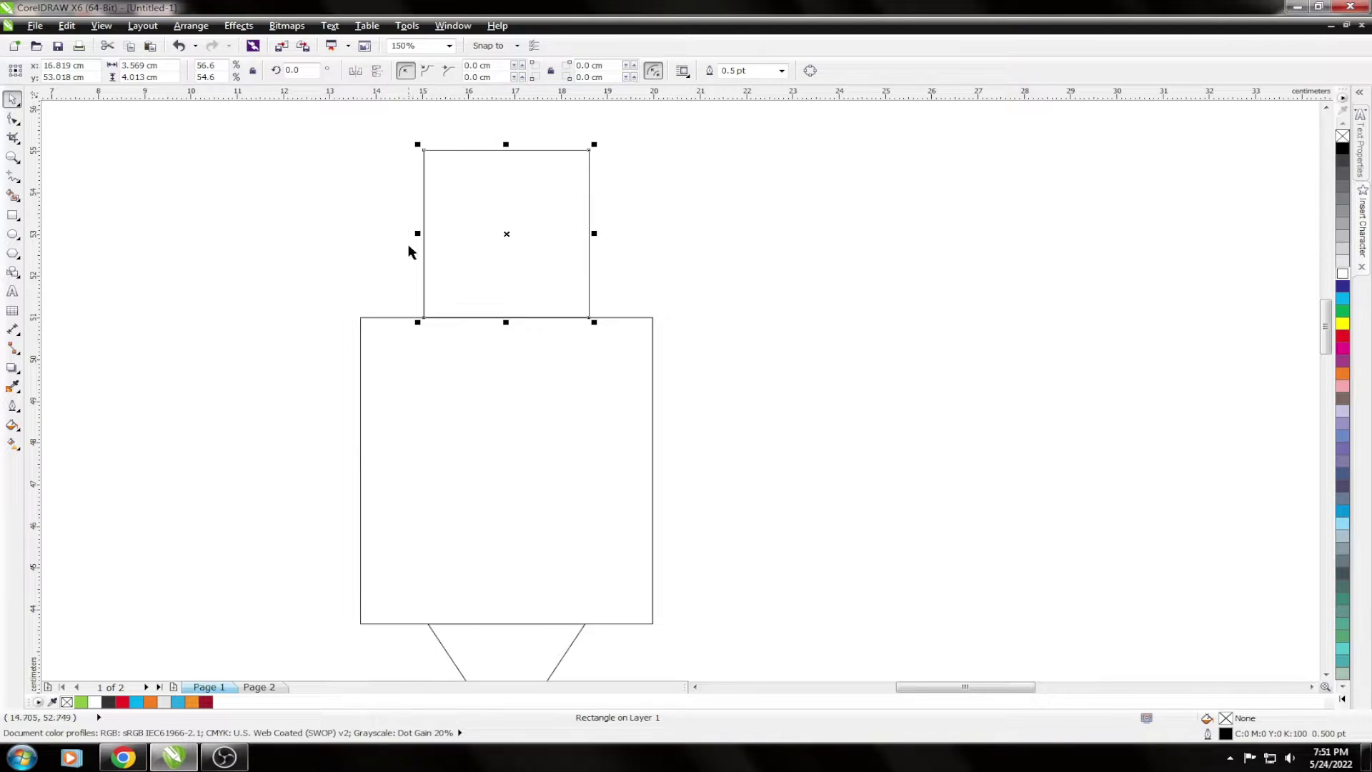
drag(418, 233, 434, 233)
click(779, 367)
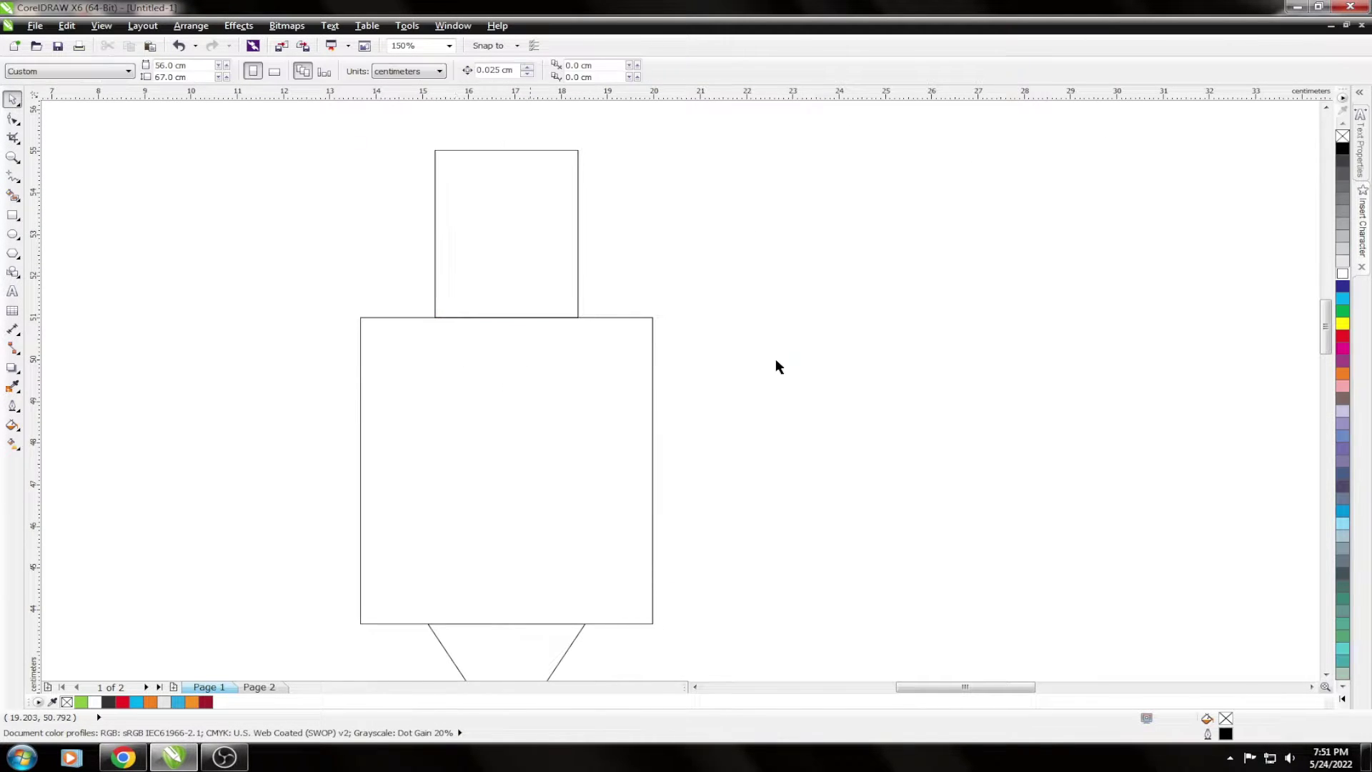
scroll(473, 303, down, 2)
Undo a trial weld of the three pieces and centre the top rectangle over the body.
drag(592, 475, 298, 204)
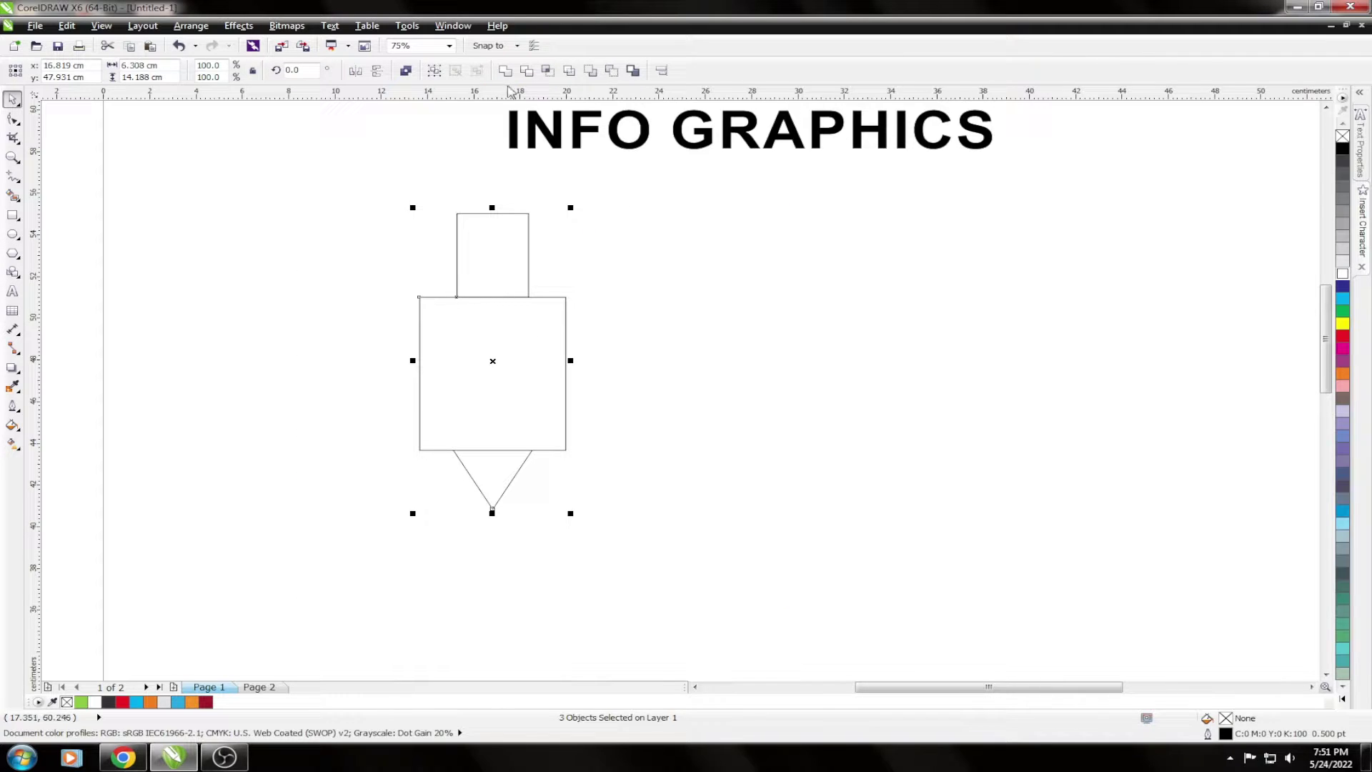
click(505, 70)
click(722, 390)
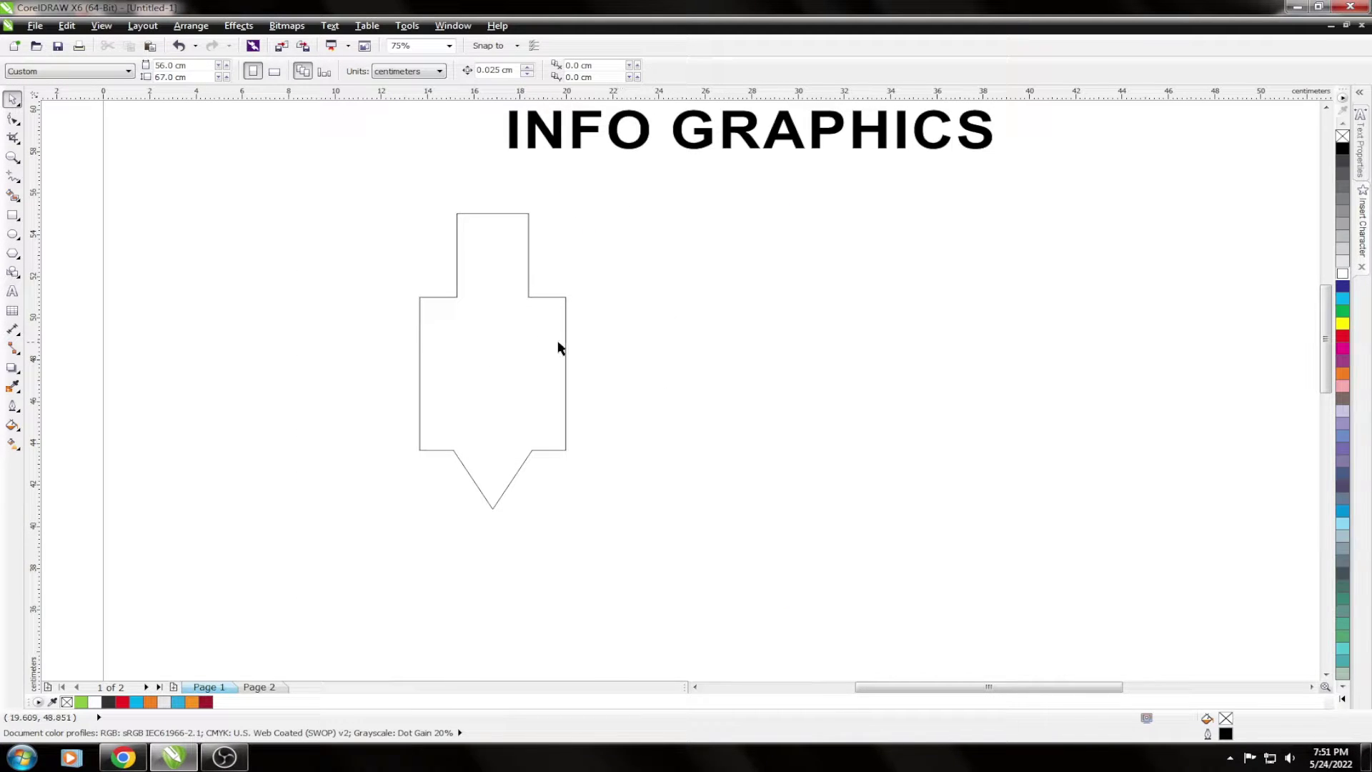
key(ctrl+z)
scroll(508, 232, up, 2)
click(432, 275)
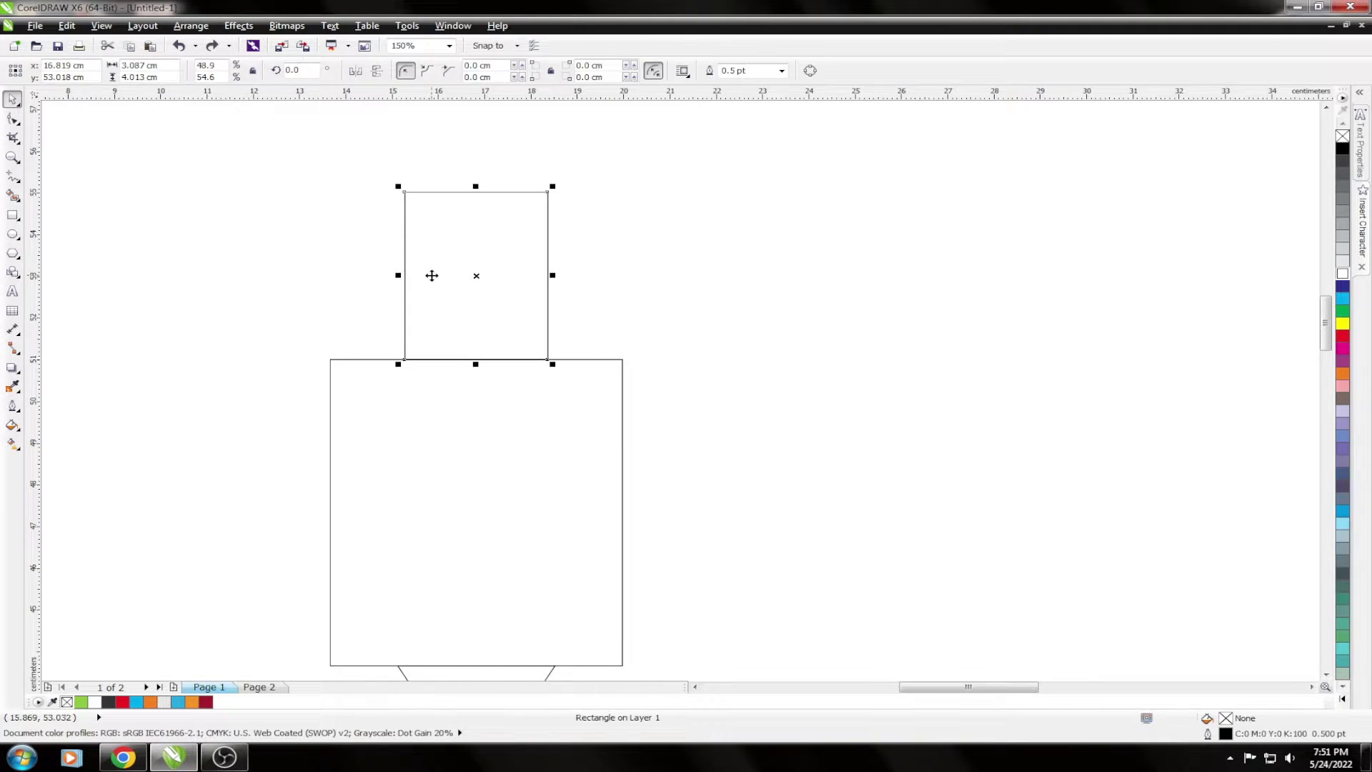
scroll(431, 276, up, 2)
drag(456, 318, 474, 318)
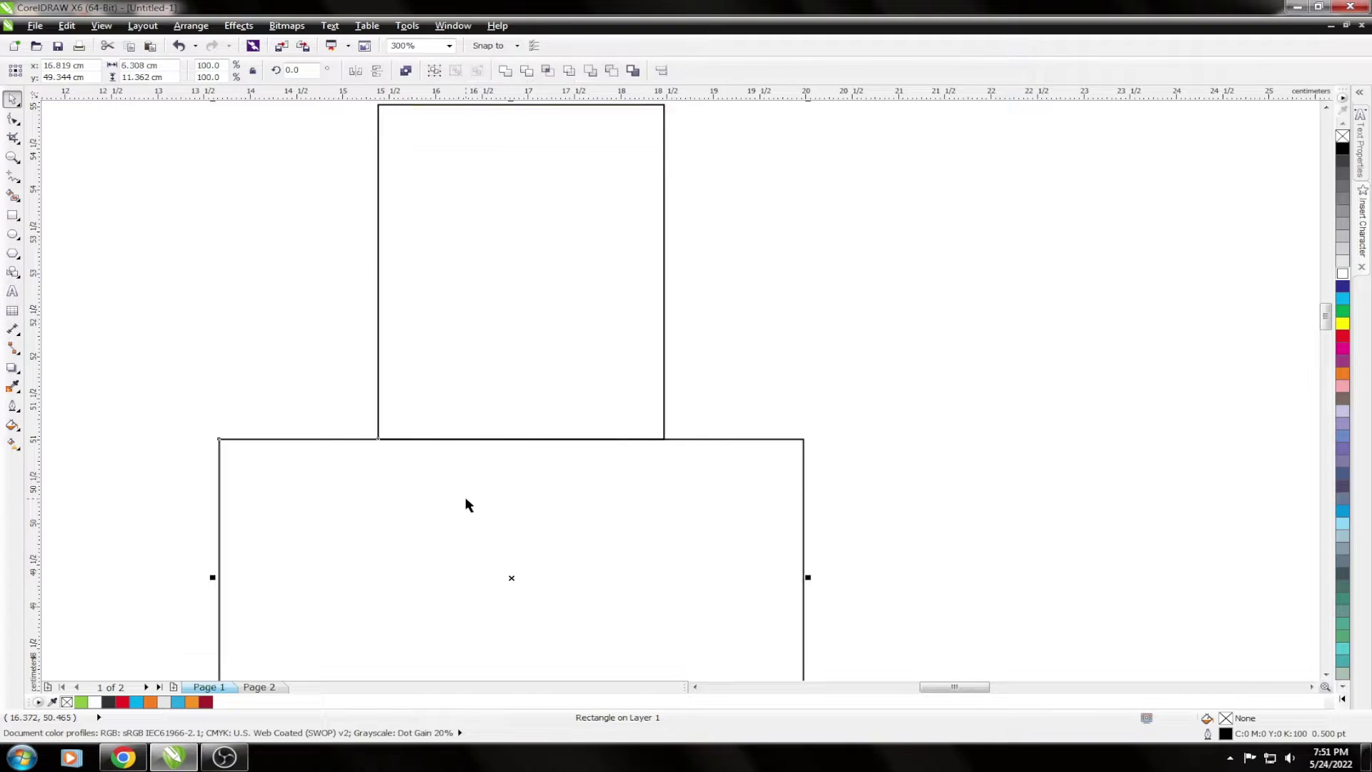
key(ctrl+a)
scroll(545, 203, down, 6)
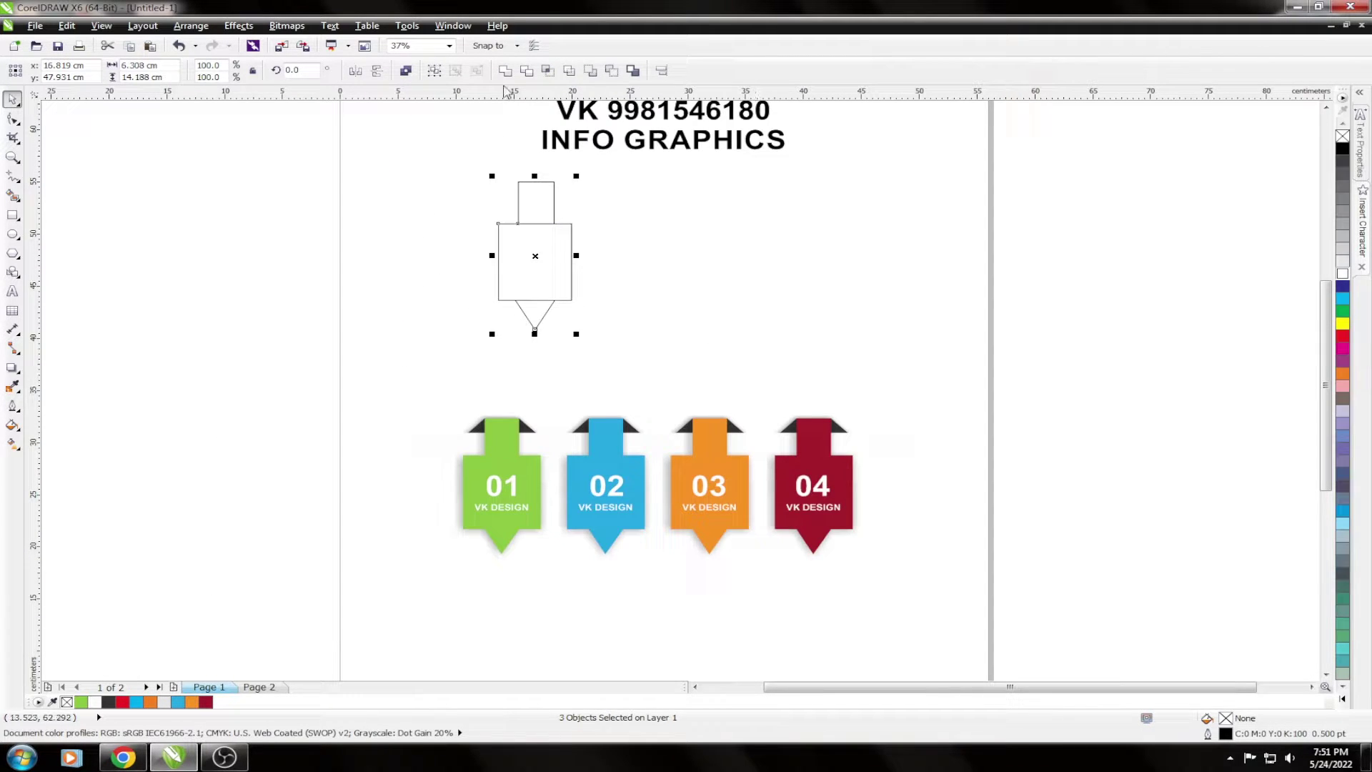
click(401, 204)
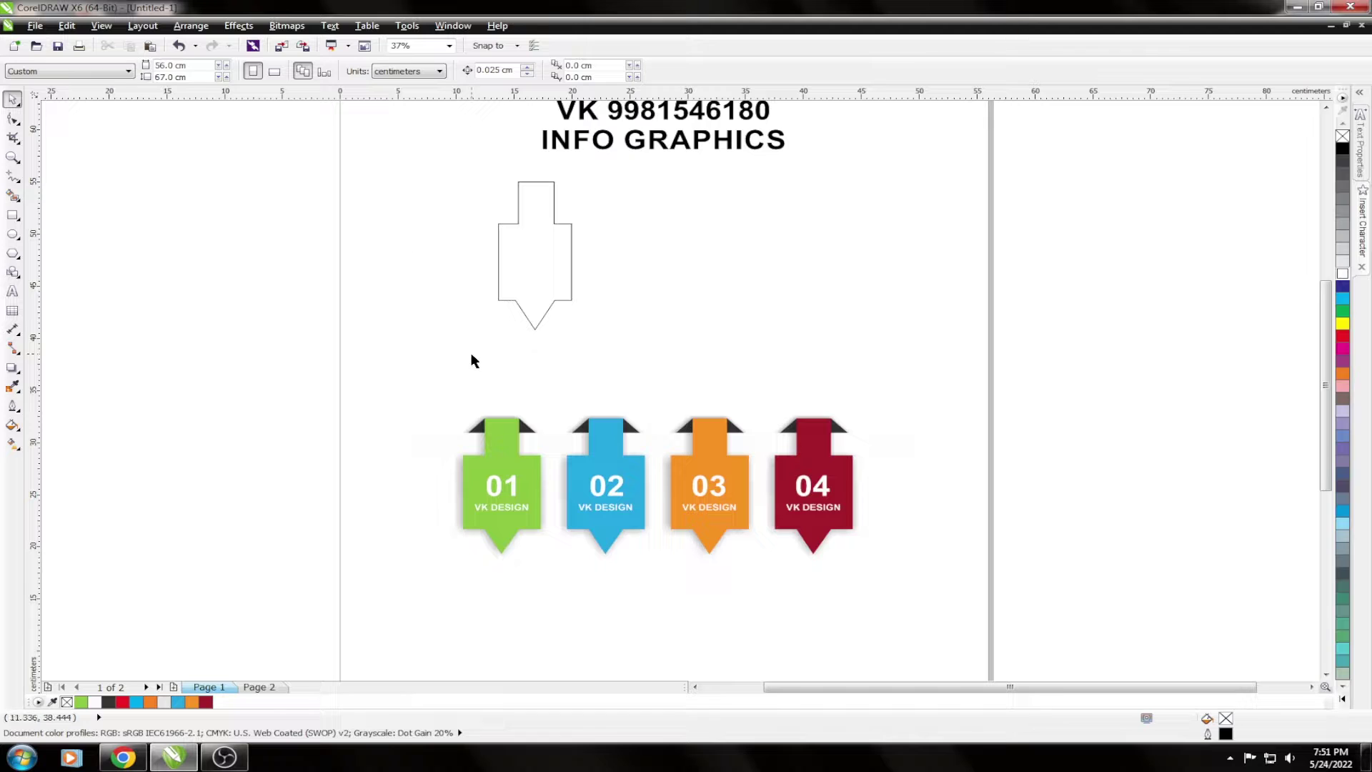
Undo a stray copy of the small rectangle, keeping one centred tab.
scroll(506, 165, up, 2)
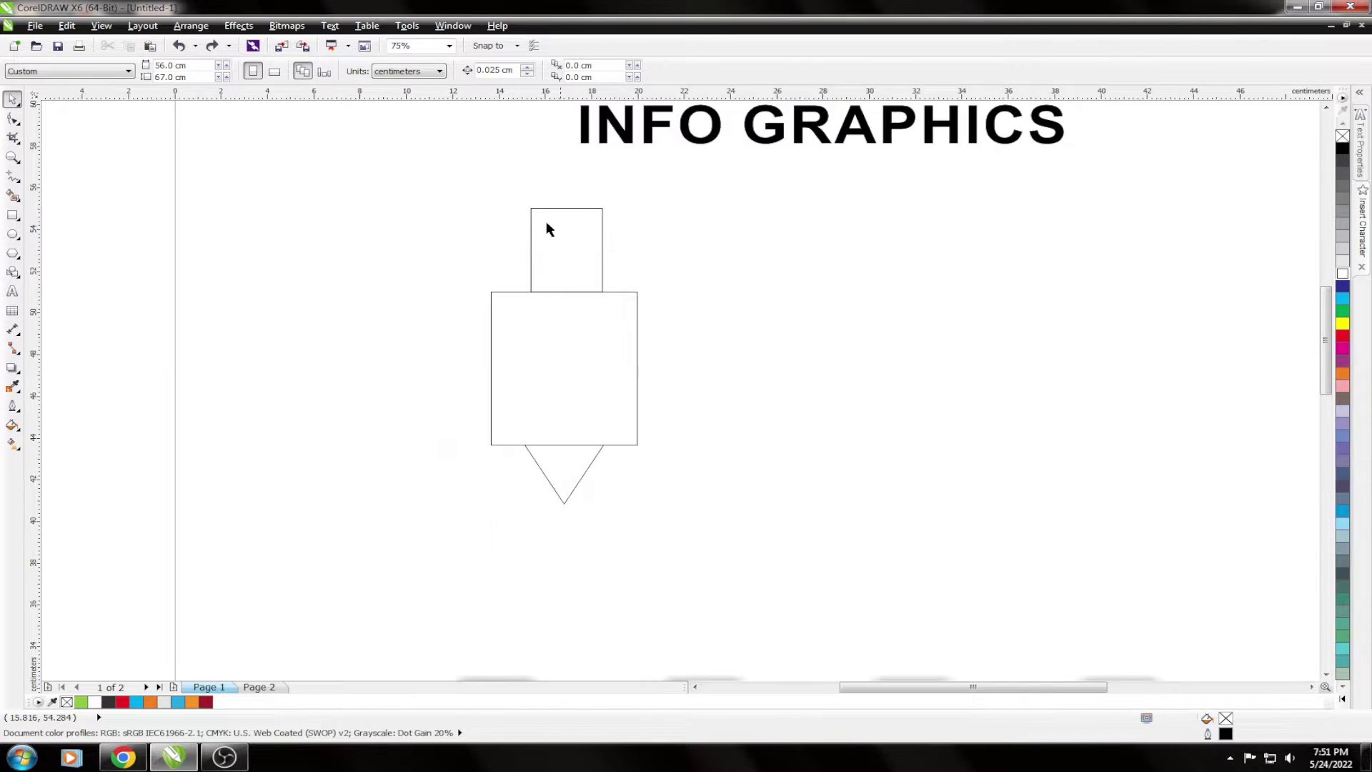
click(549, 222)
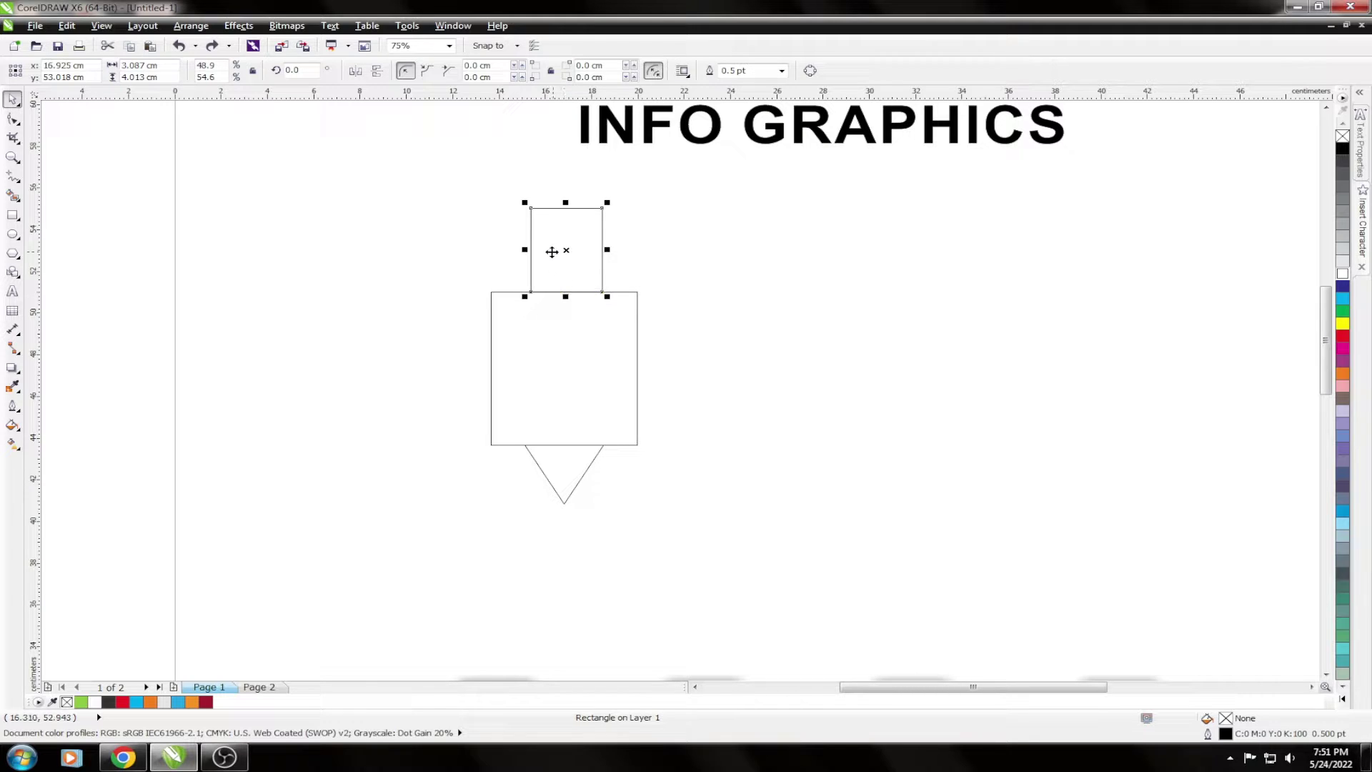
drag(552, 252, 683, 257)
shift+click(587, 246)
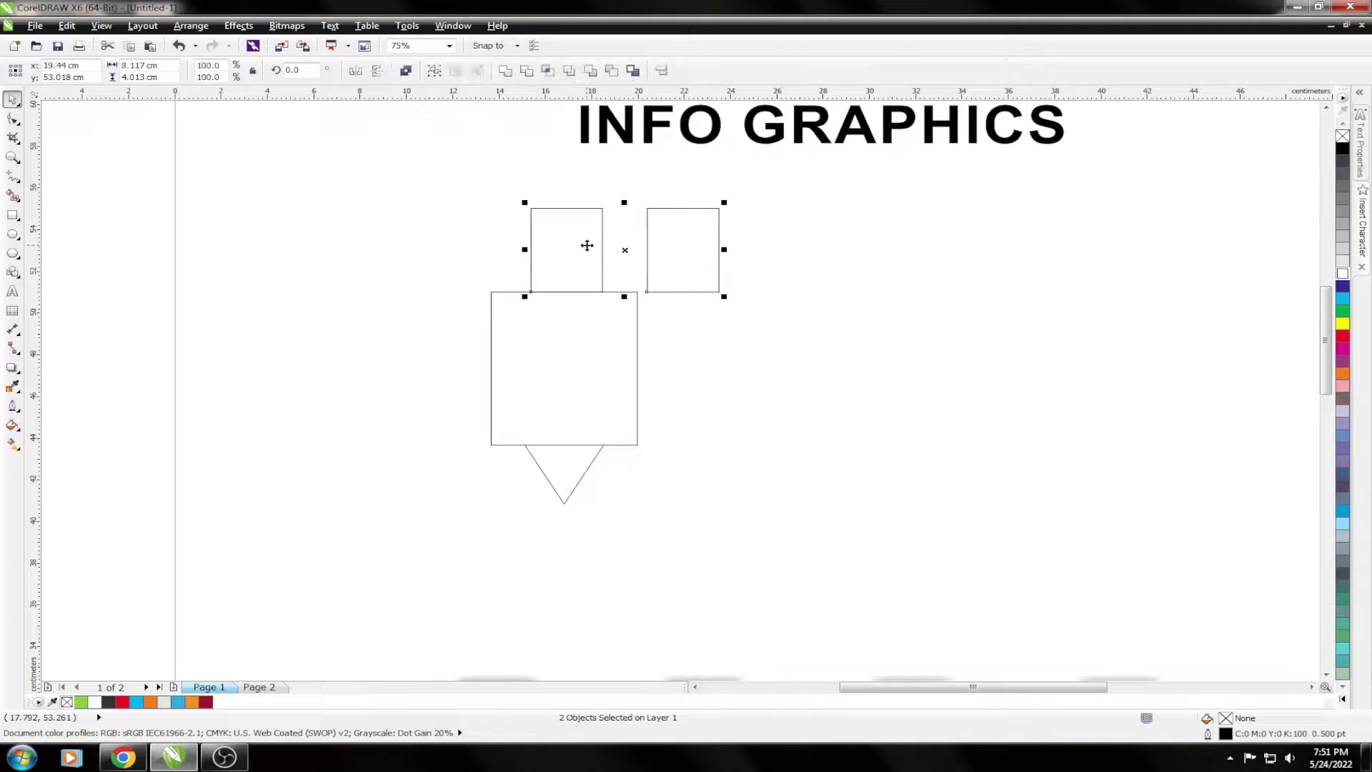
key(ctrl+z)
key(ctrl+z)
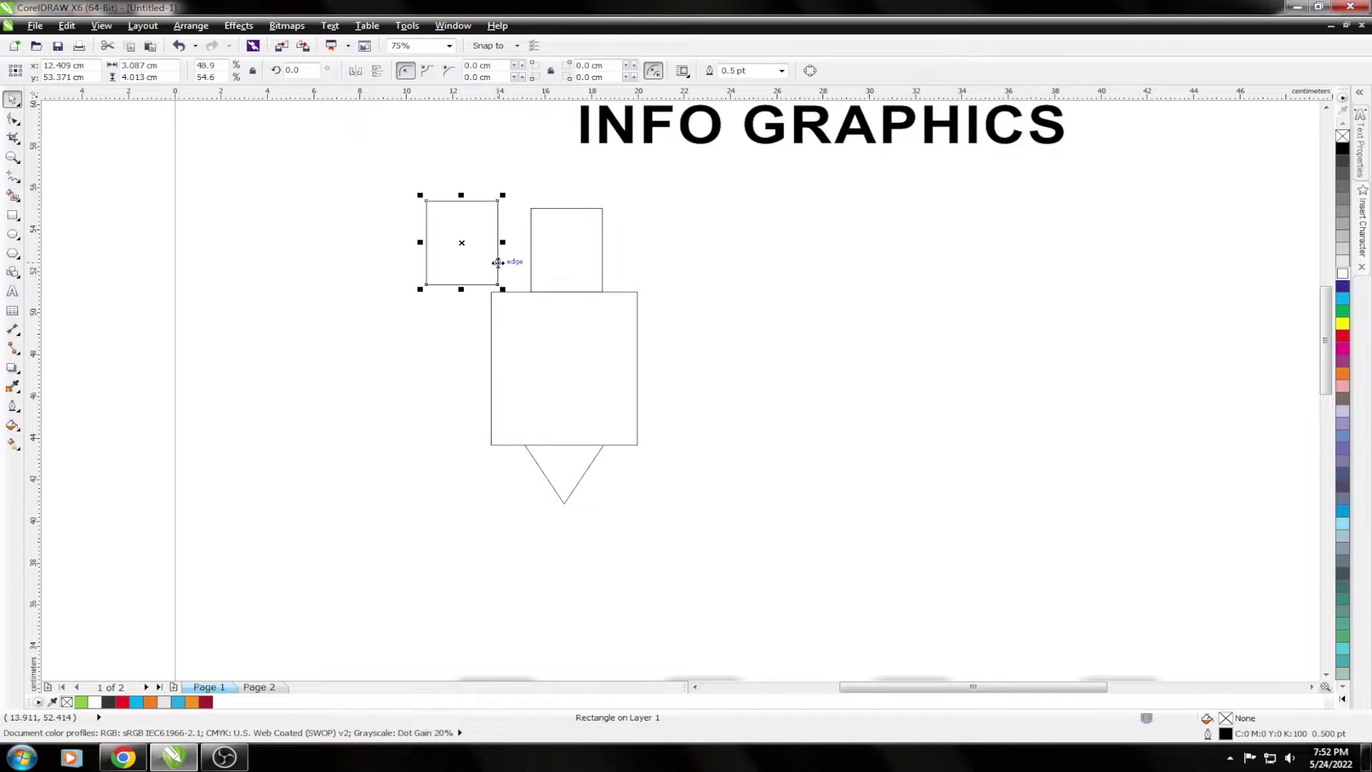
key(ctrl+shift+z)
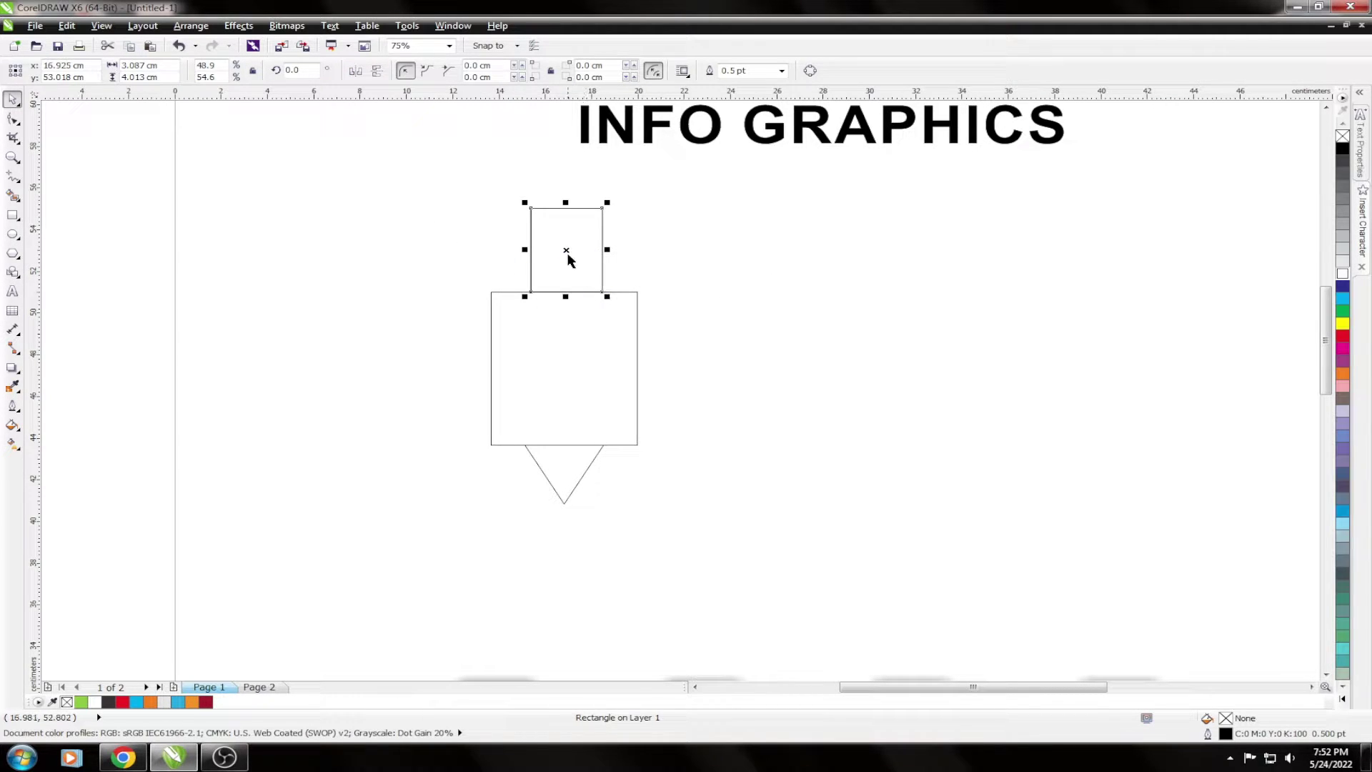
Convert the small top rectangle to curves for node editing.
right_click(570, 258)
click(615, 300)
key(F10)
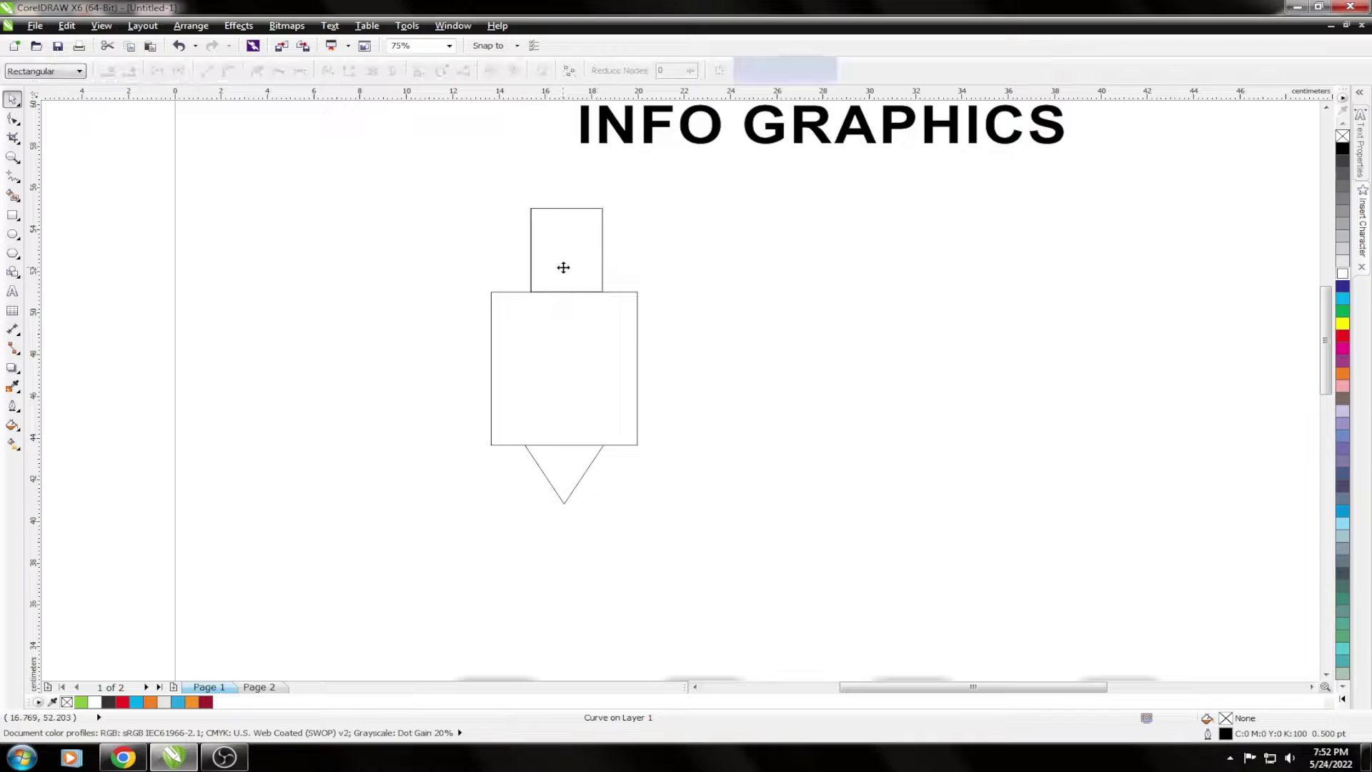
scroll(543, 207, up, 2)
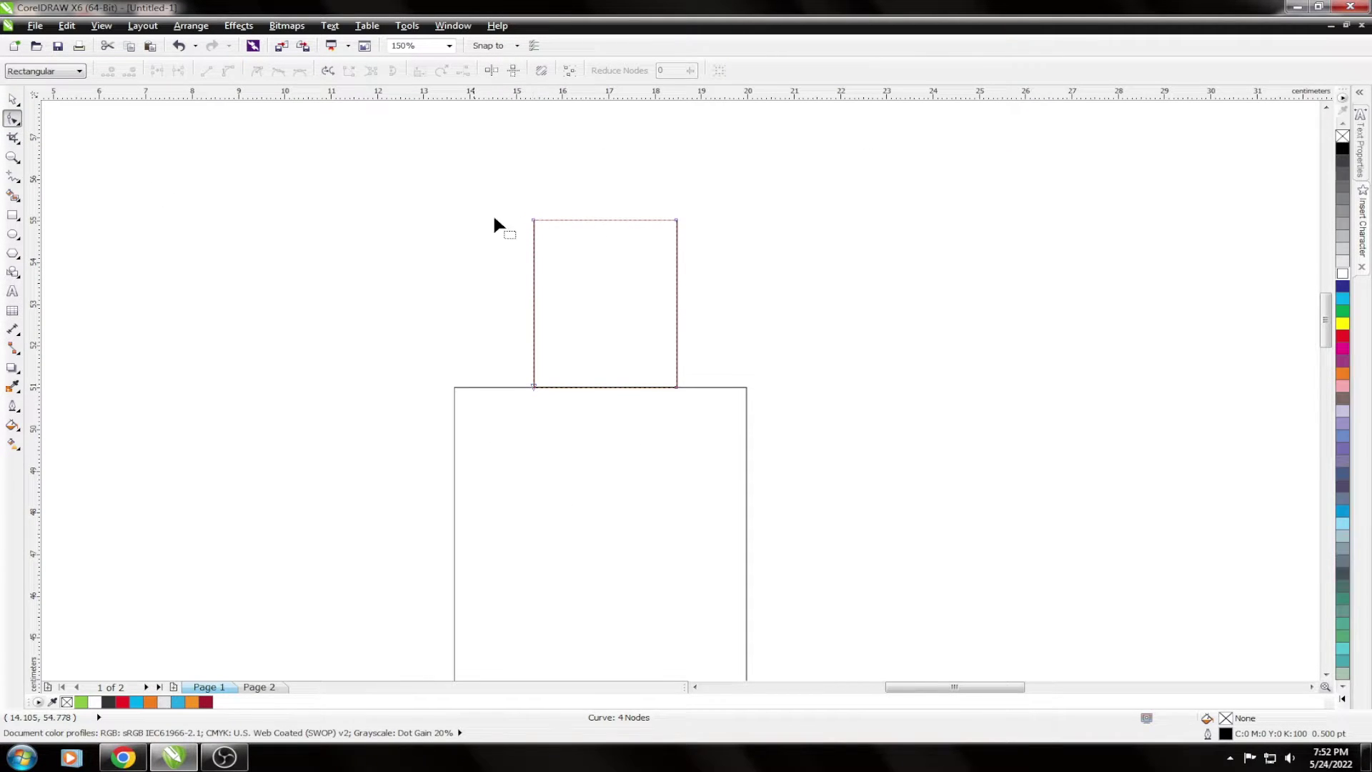
scroll(486, 229, down, 2)
scroll(483, 236, up, 1)
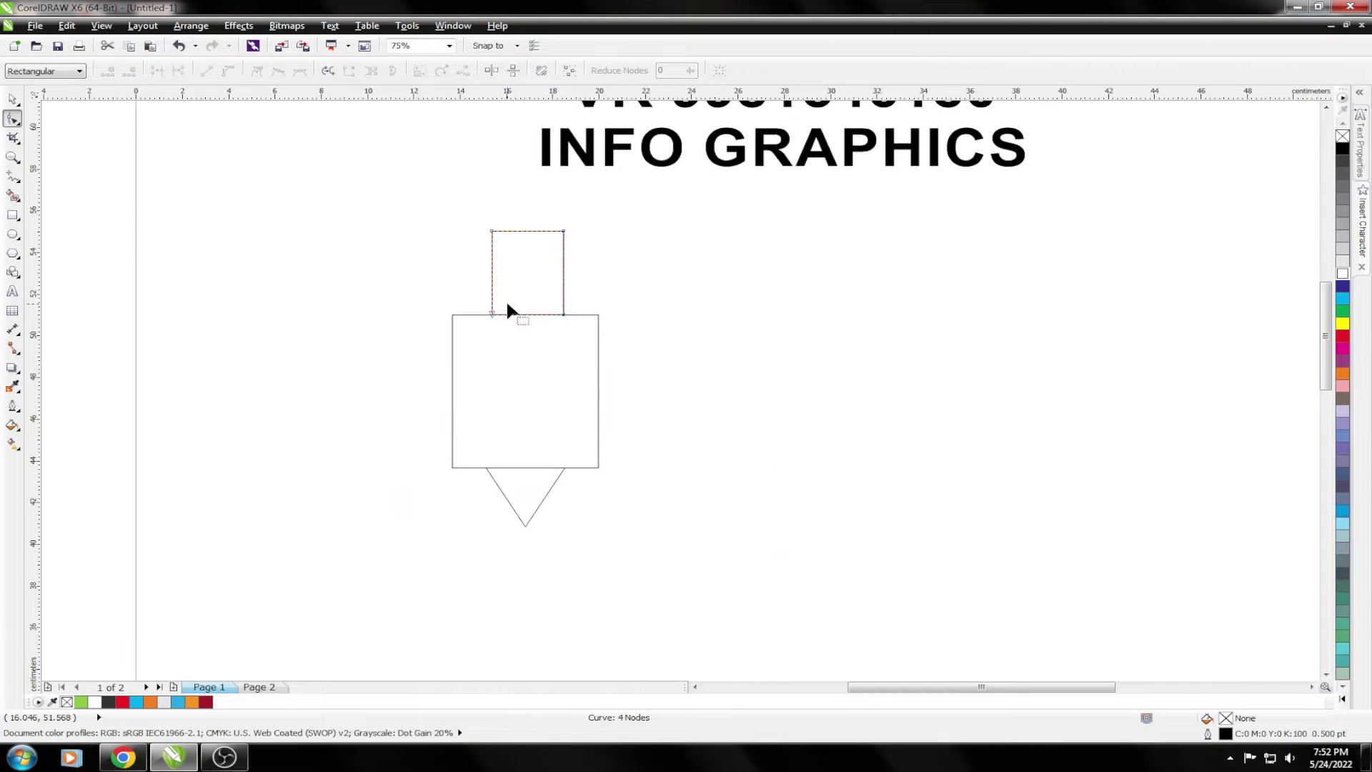
Drag its bottom corner nodes outward to flare it into a trapezoid.
mouse_move(494, 314)
mouse_down()
mouse_move(483, 314)
mouse_move(561, 295)
mouse_up()
scroll(533, 268, down, 1)
scroll(525, 313, up, 2)
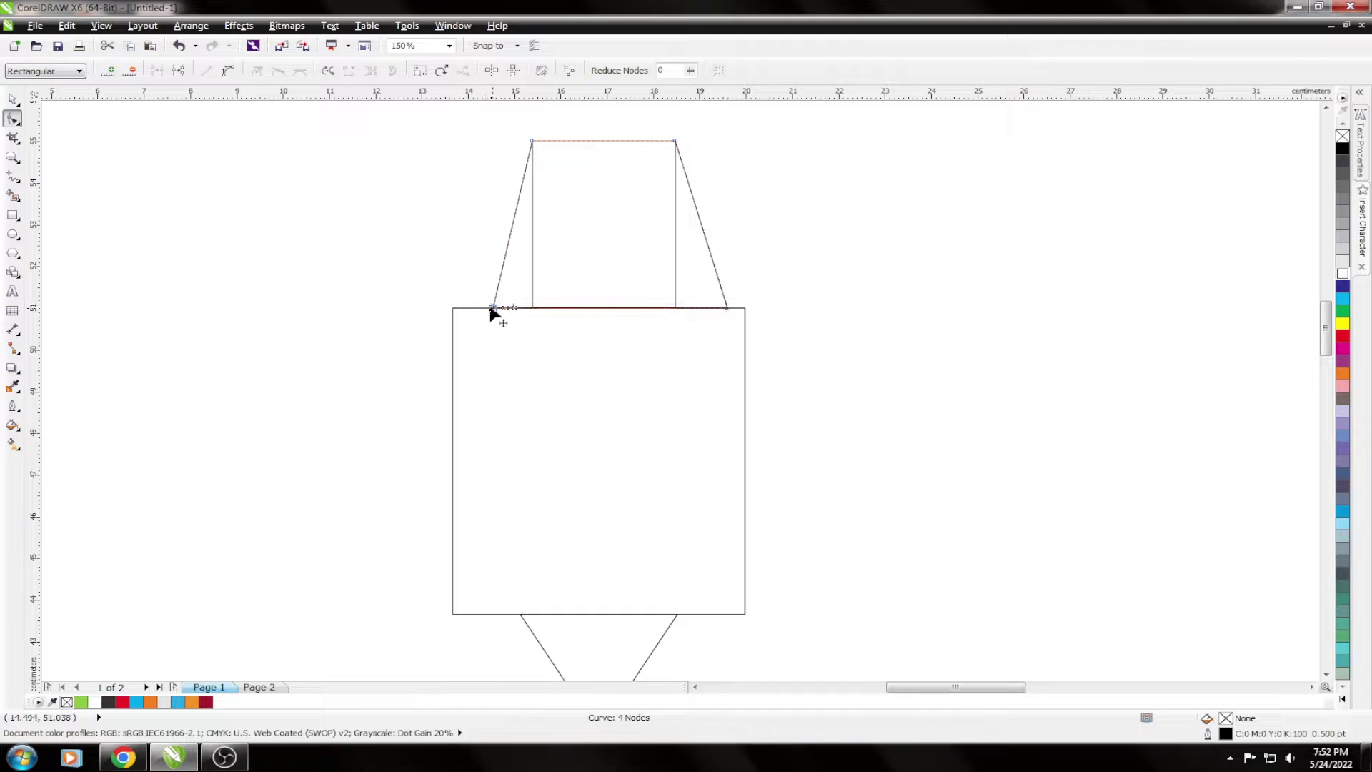
drag(491, 308, 484, 308)
drag(726, 307, 718, 308)
scroll(518, 293, down, 1)
scroll(516, 279, down, 1)
key(space)
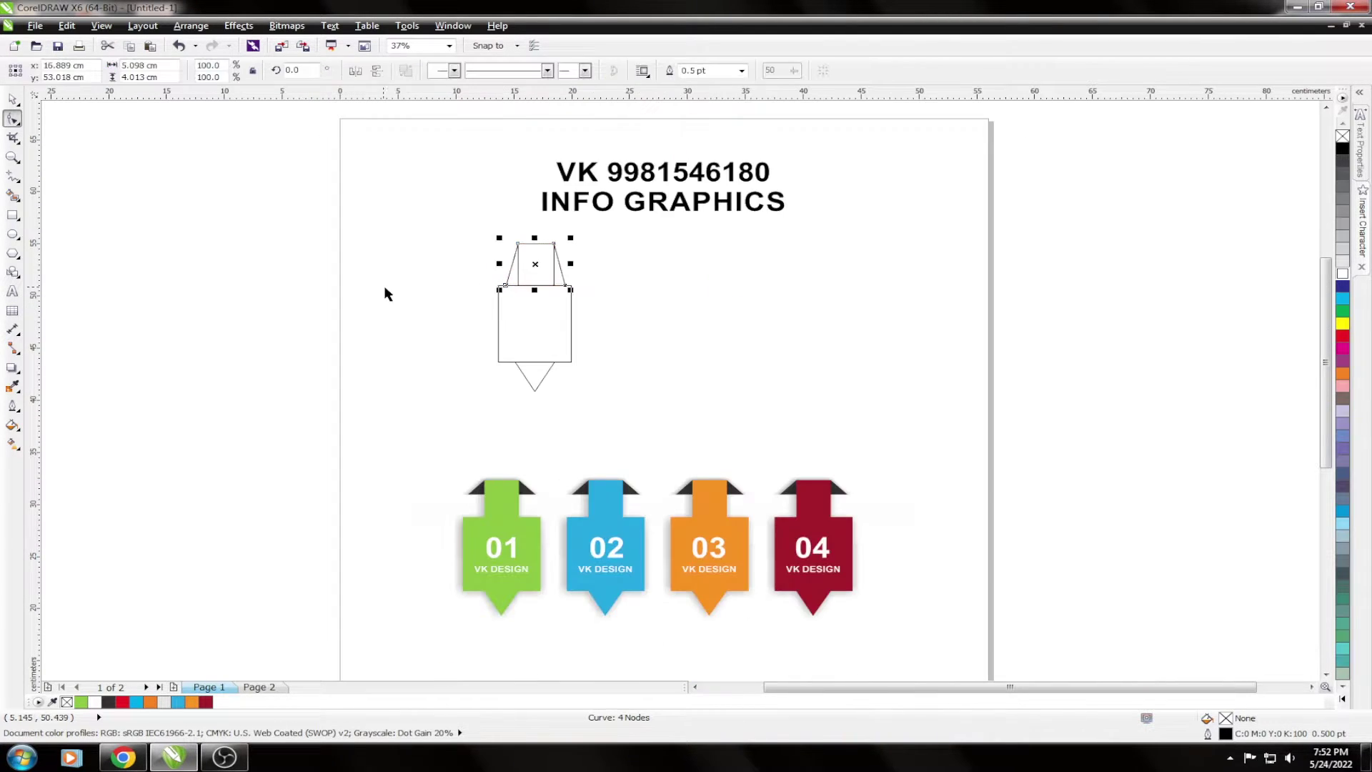
scroll(653, 557, up, 1)
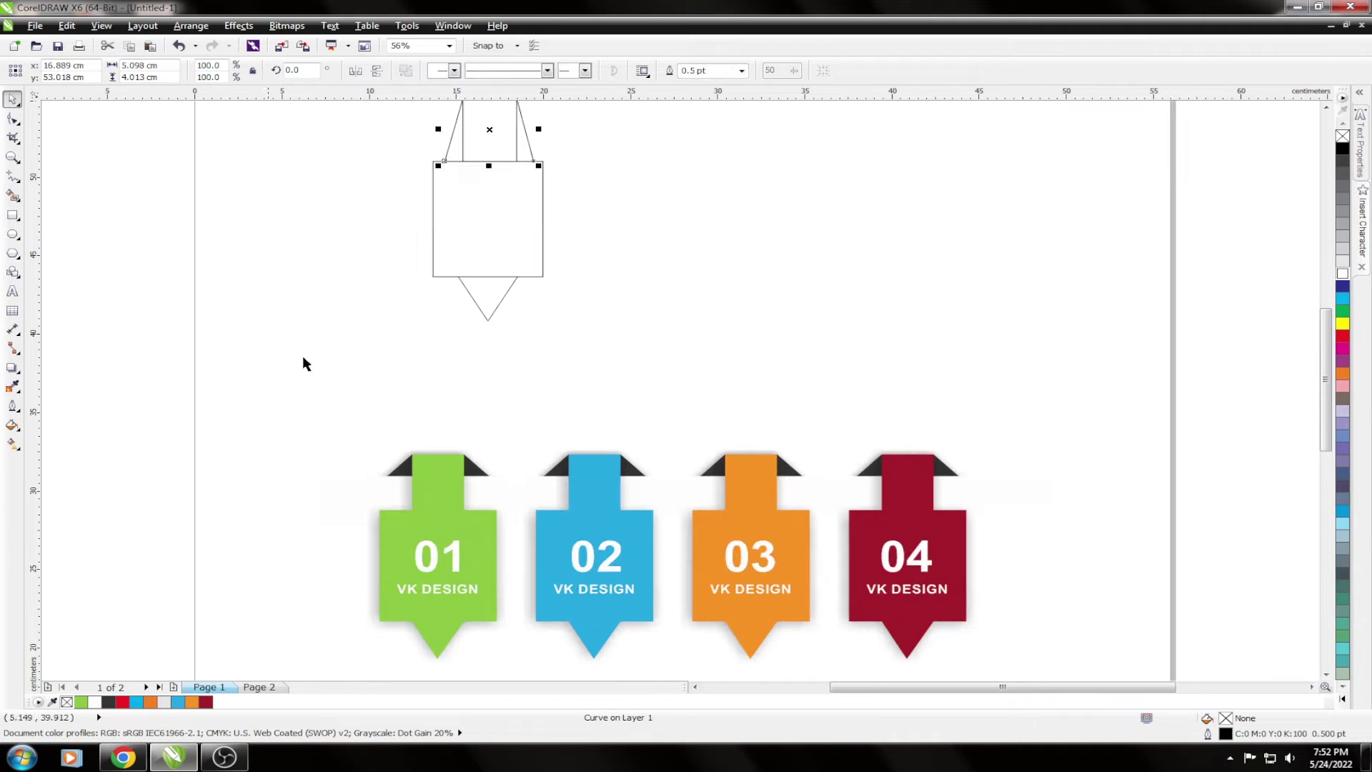
click(302, 361)
scroll(473, 448, down, 2)
Shift the tab outline down slightly and fill the top trapezoid dark grey.
click(479, 314)
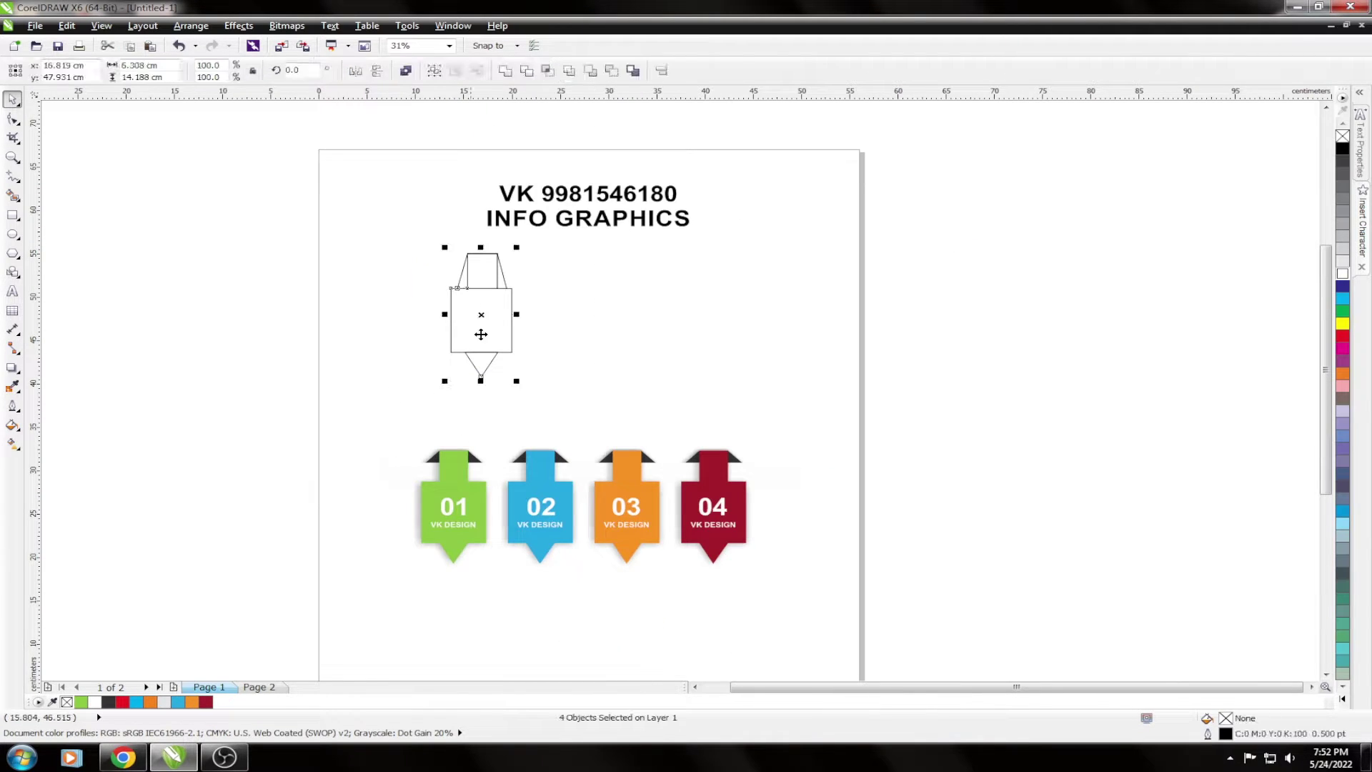
drag(478, 314, 479, 341)
click(392, 337)
drag(372, 330, 330, 265)
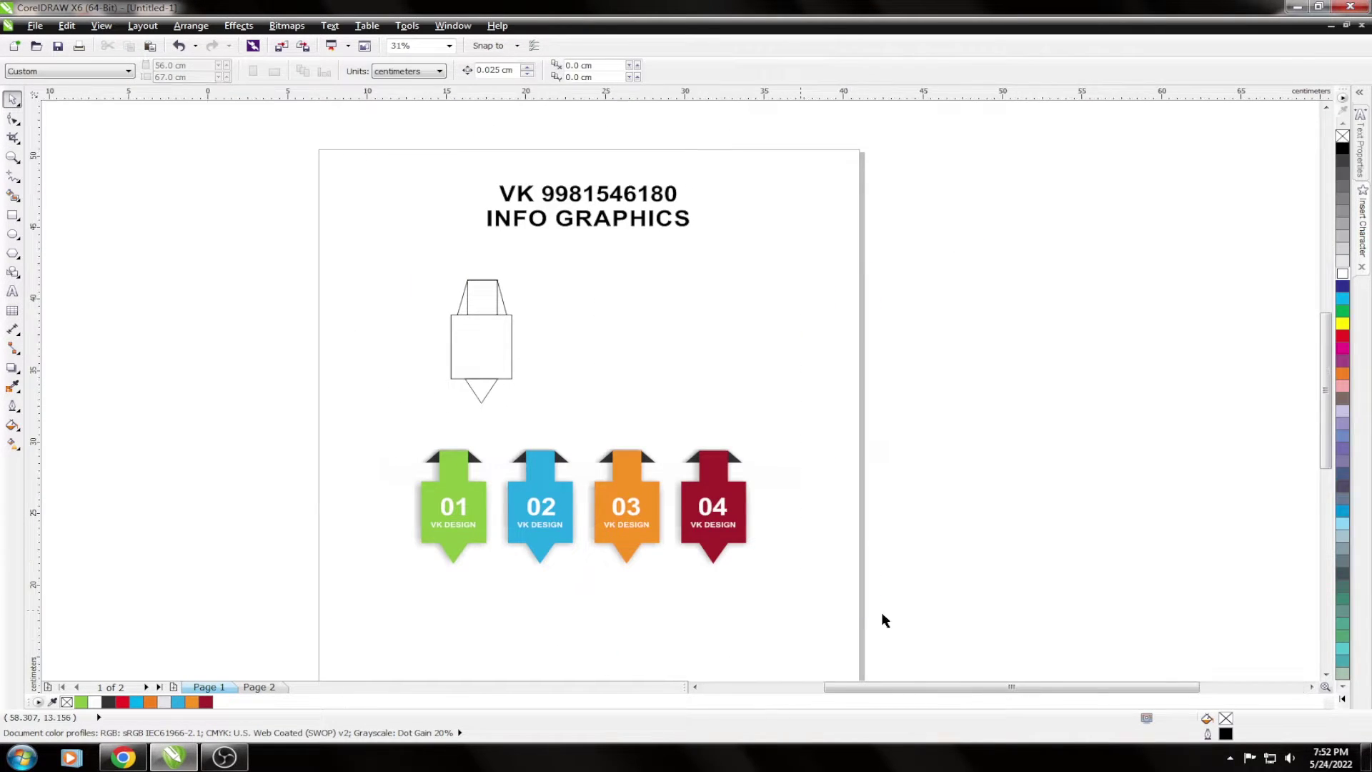
scroll(493, 515, up, 2)
click(12, 215)
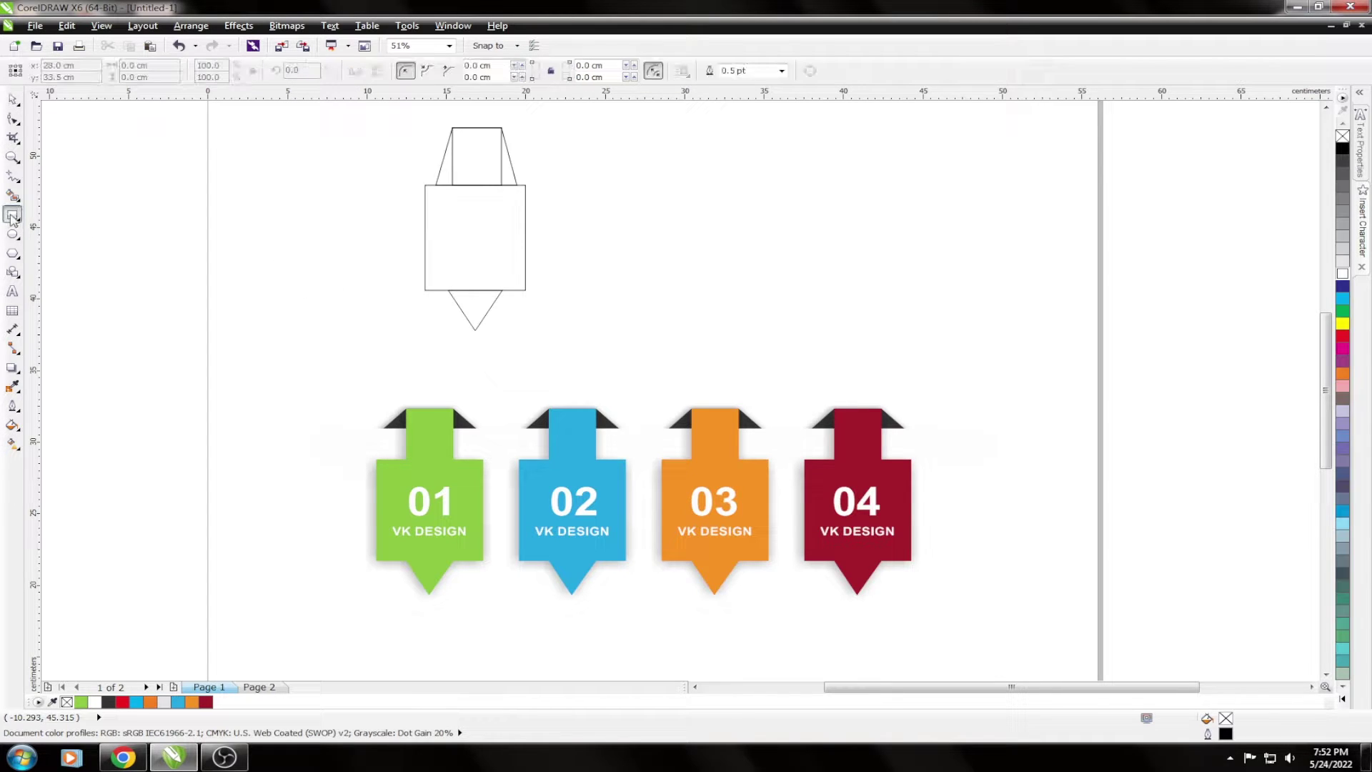
key(space)
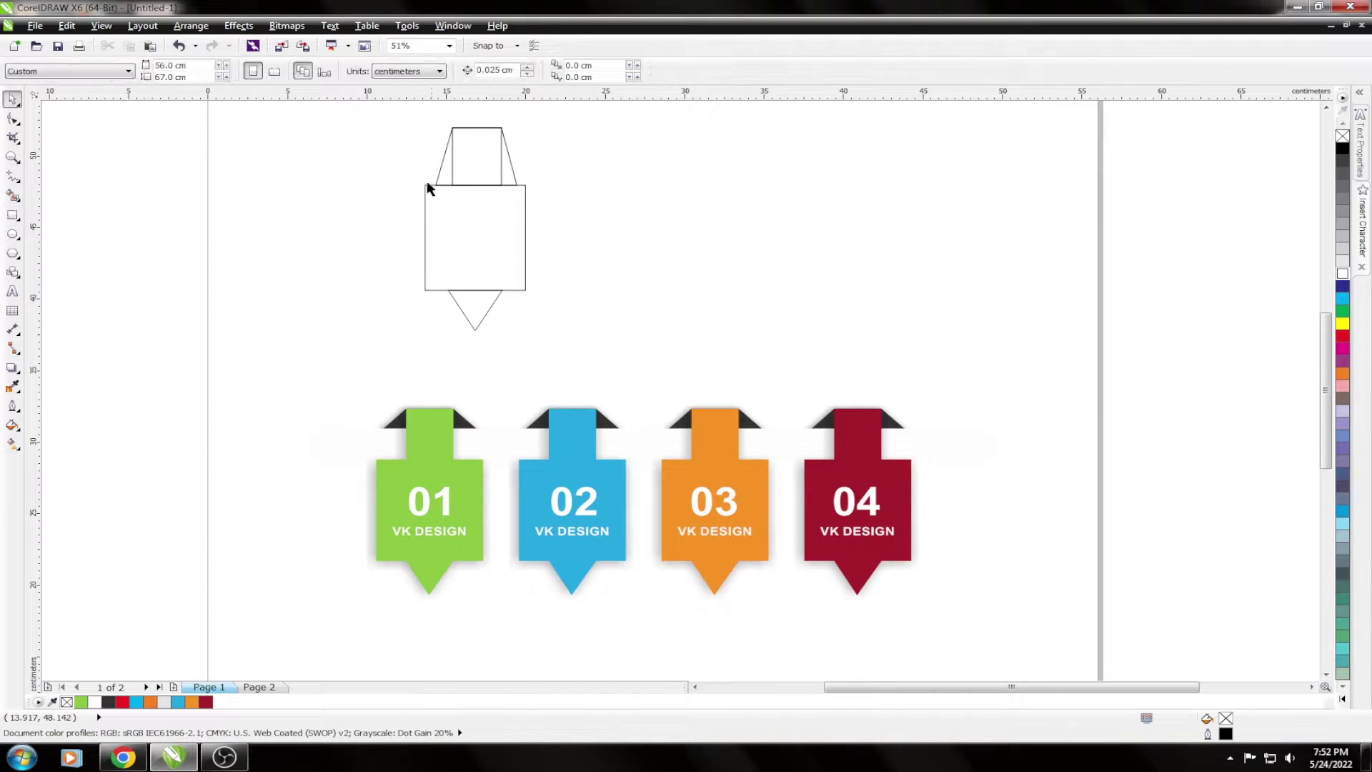
click(432, 183)
click(109, 701)
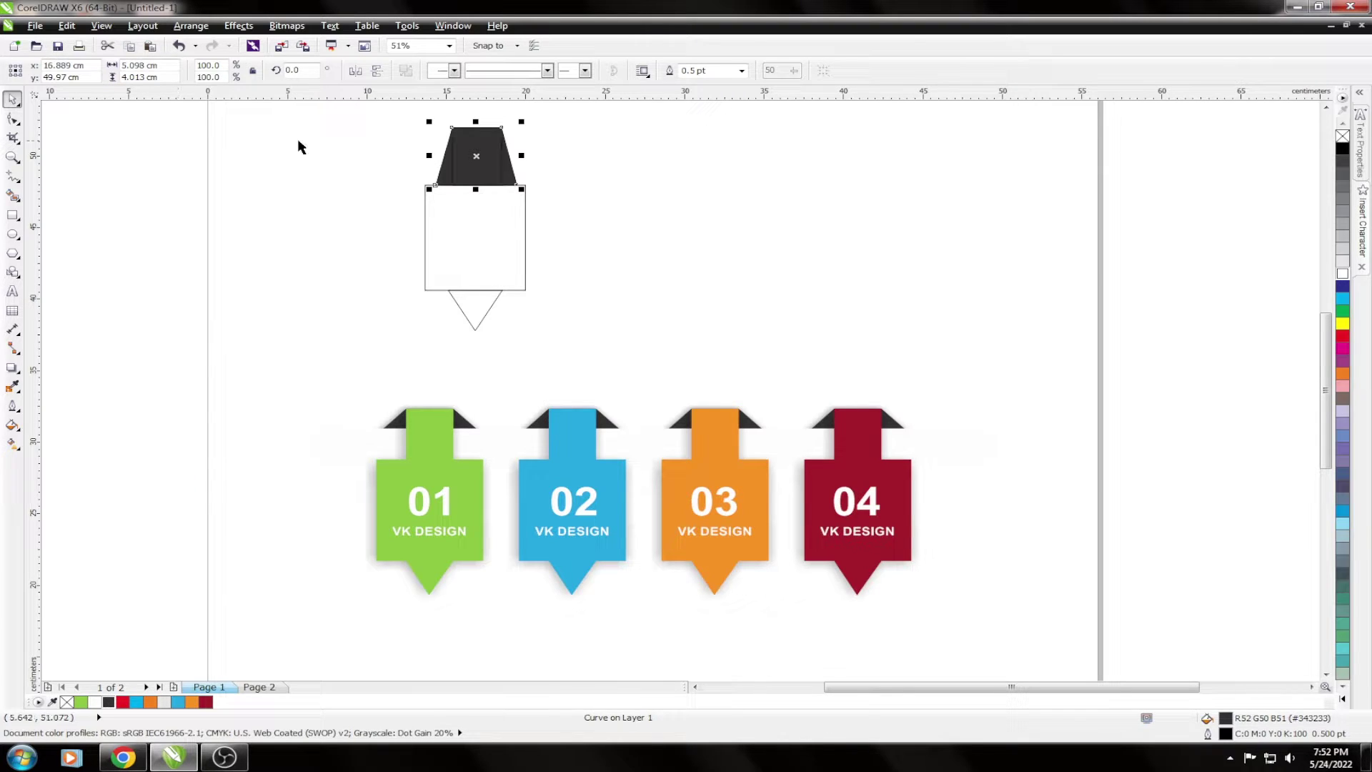
click(257, 250)
Weld the top tab with the large rectangle, fill it green and remove its outline.
click(500, 179)
shift+click(498, 290)
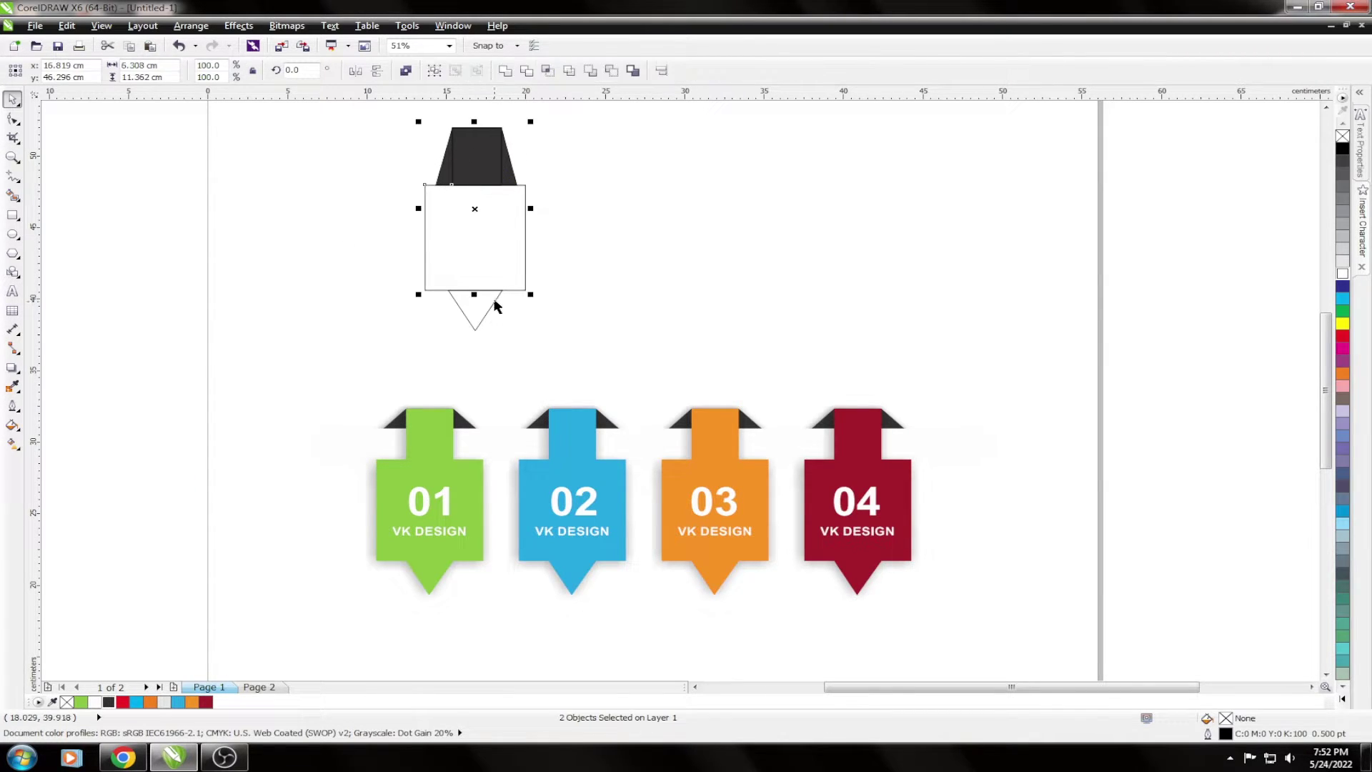
click(505, 70)
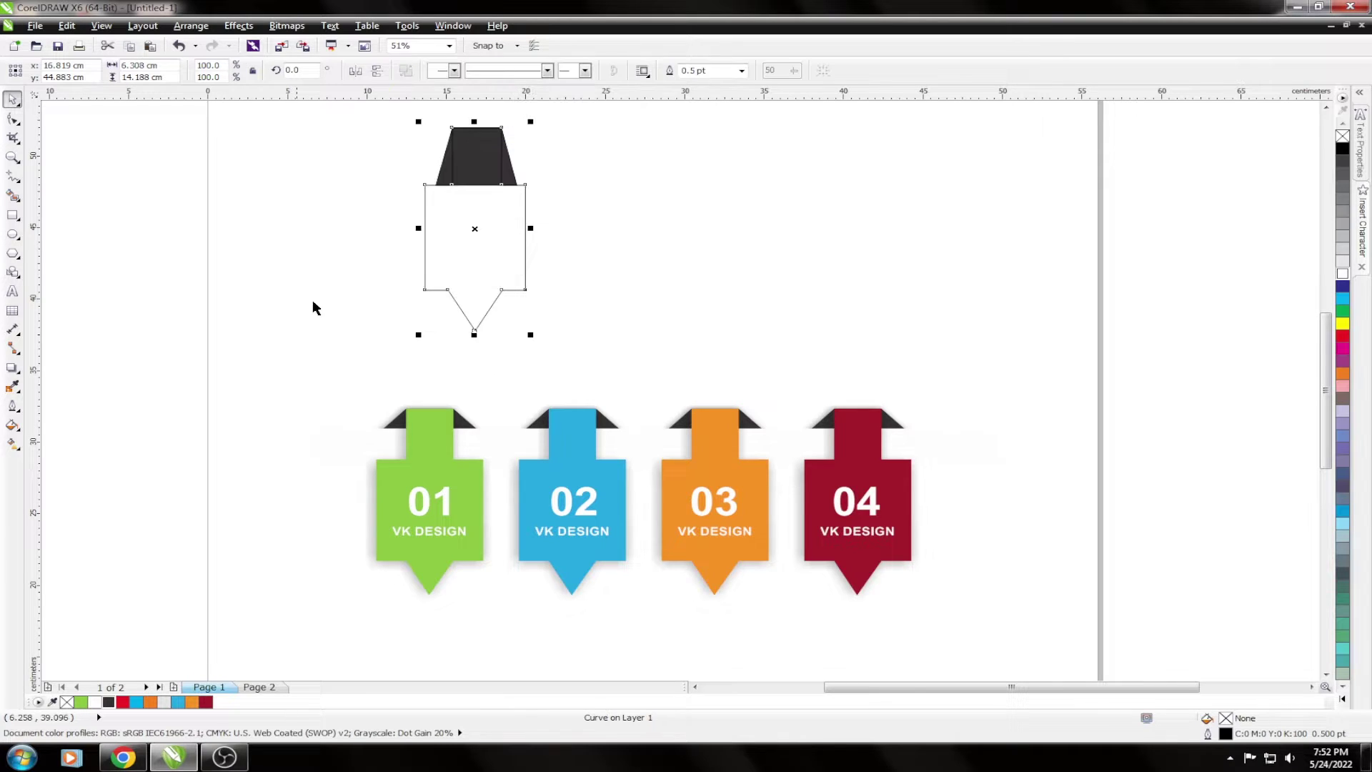
click(81, 701)
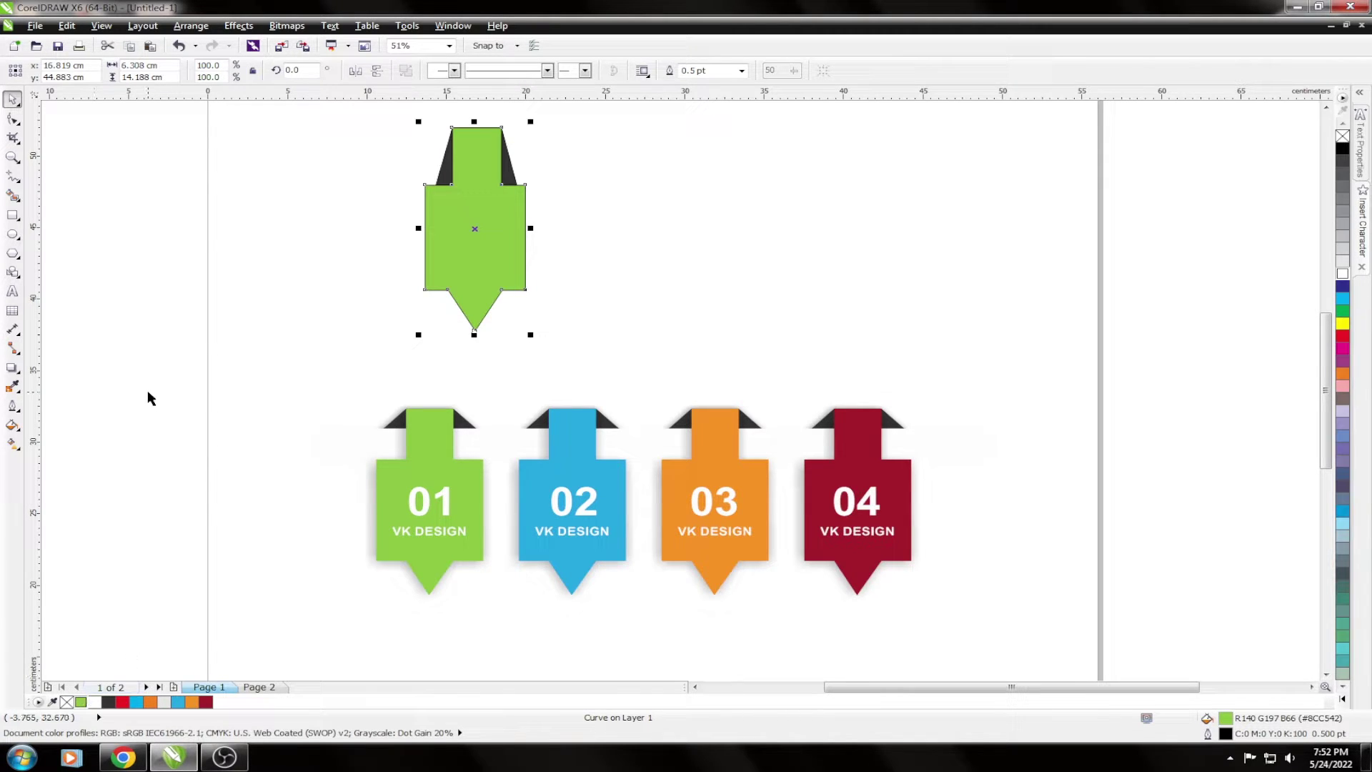
right_click(1342, 135)
click(731, 240)
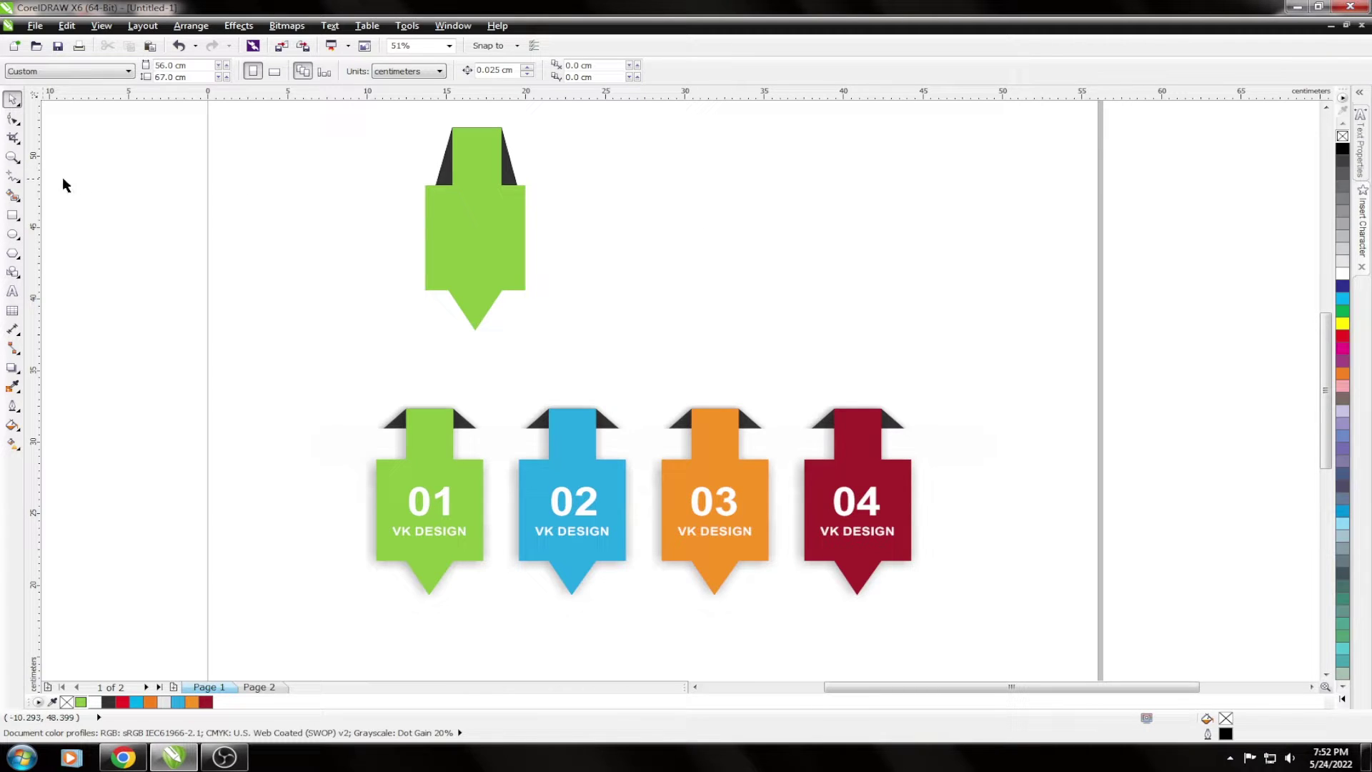
Draw a long thin band across the green arrow's neck.
click(14, 213)
mouse_move(381, 154)
mouse_down()
mouse_move(716, 188)
mouse_move(875, 187)
mouse_up()
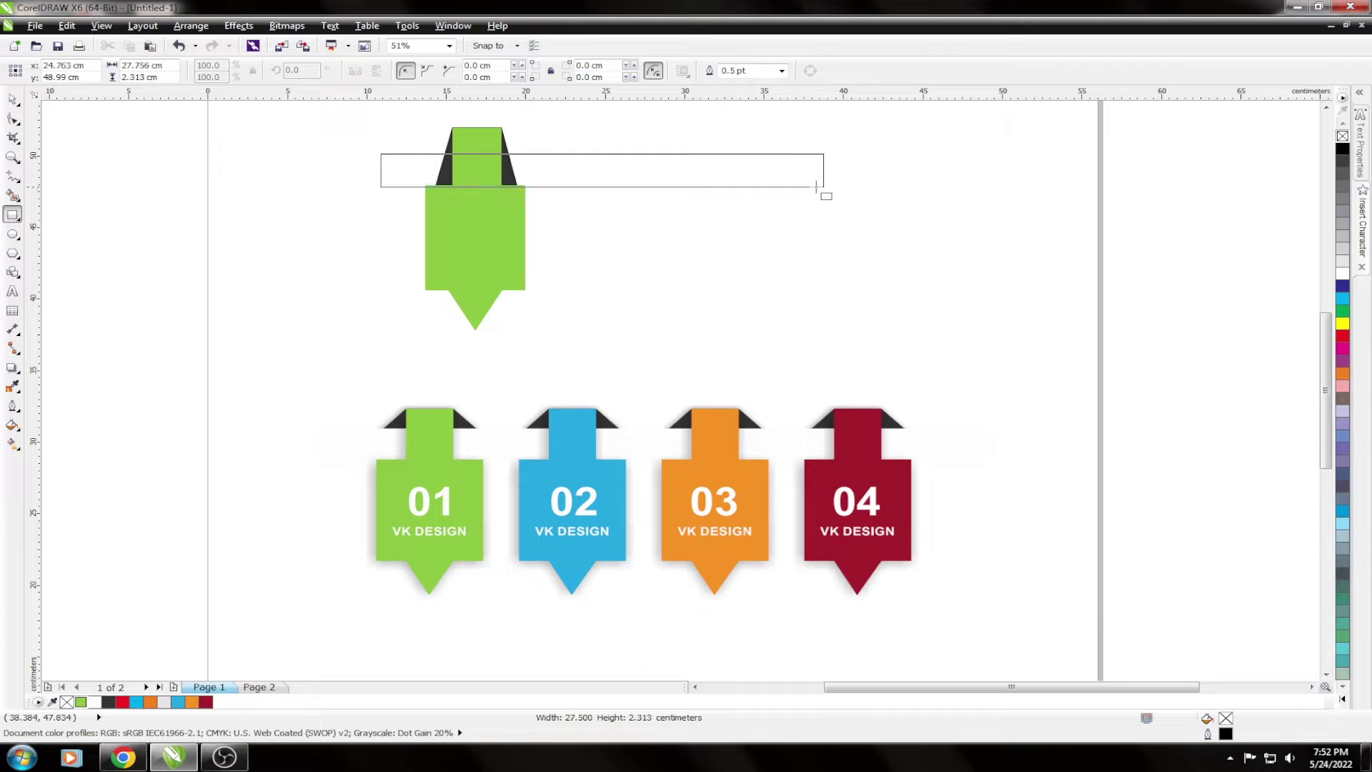
drag(876, 186, 876, 187)
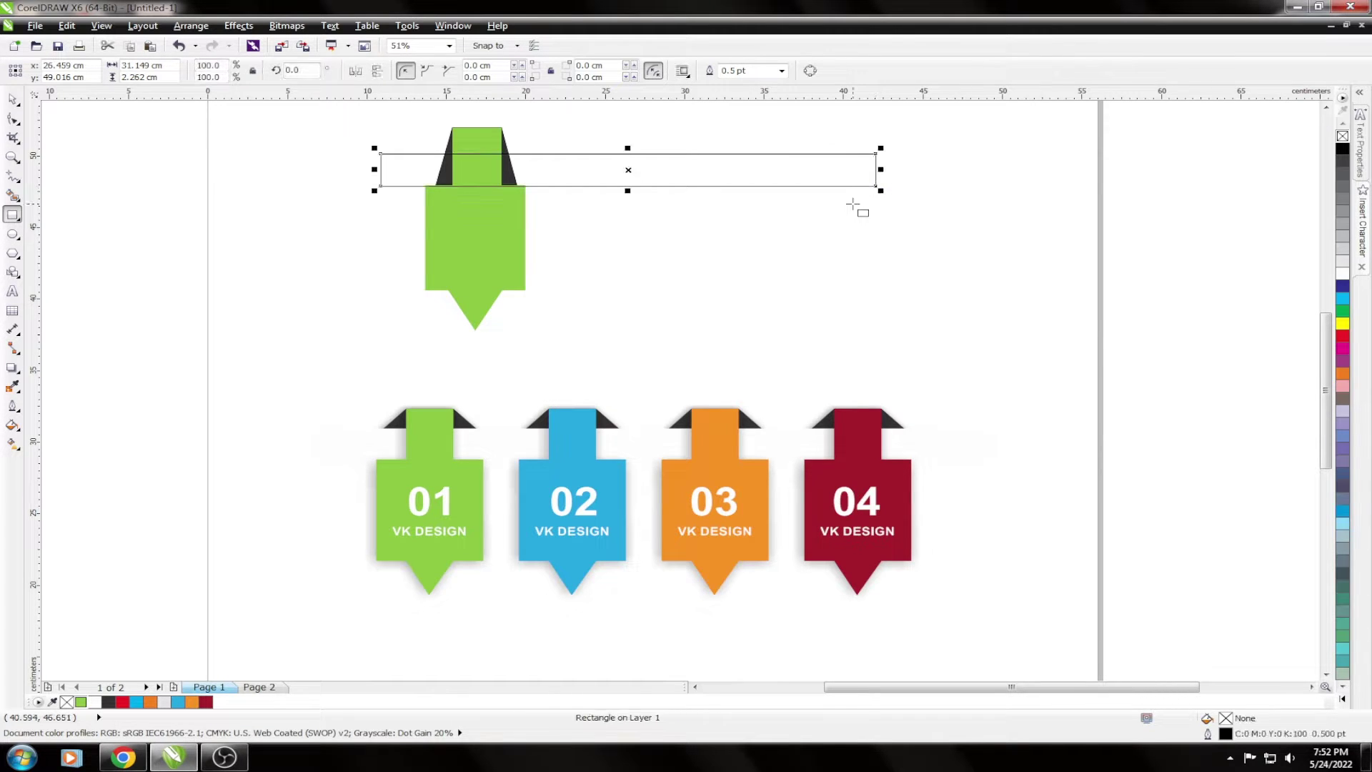
key(space)
key(F2)
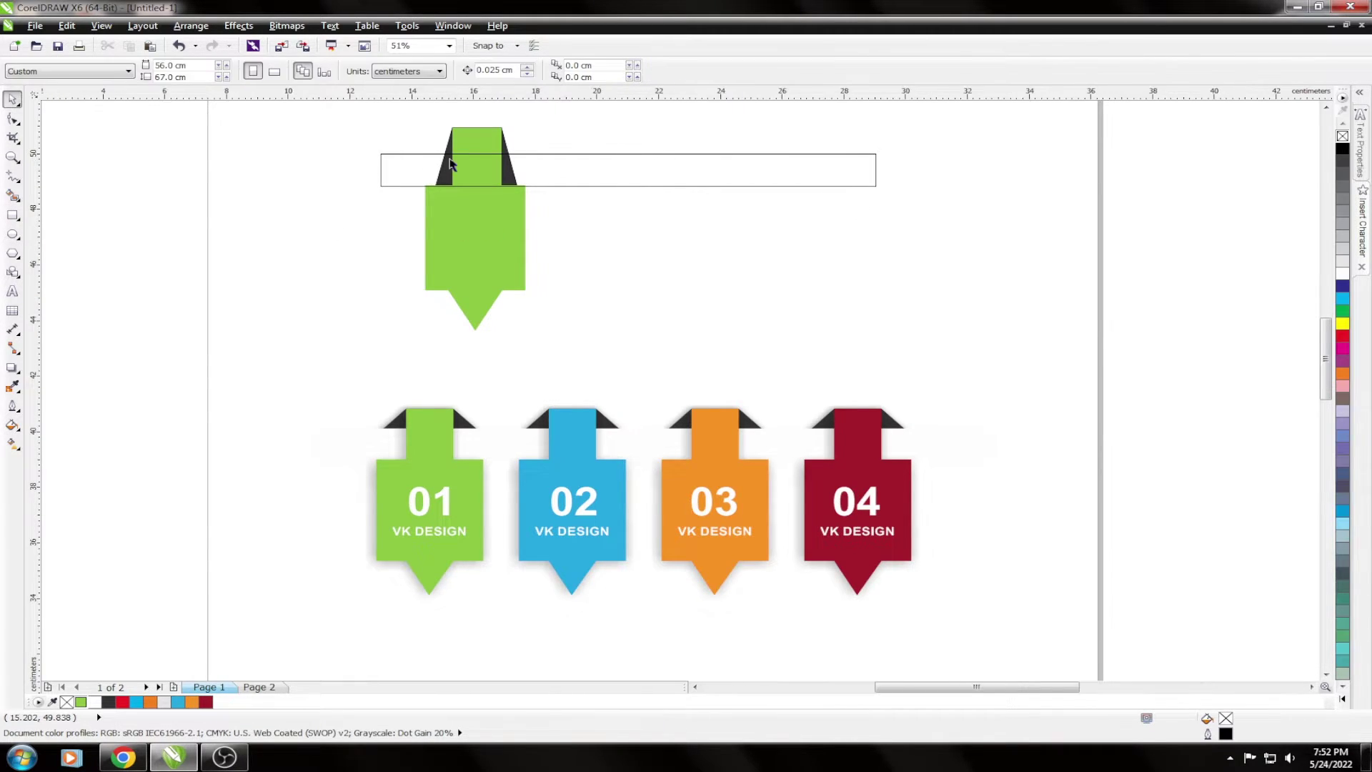
click(490, 224)
drag(1140, 136, 1141, 165)
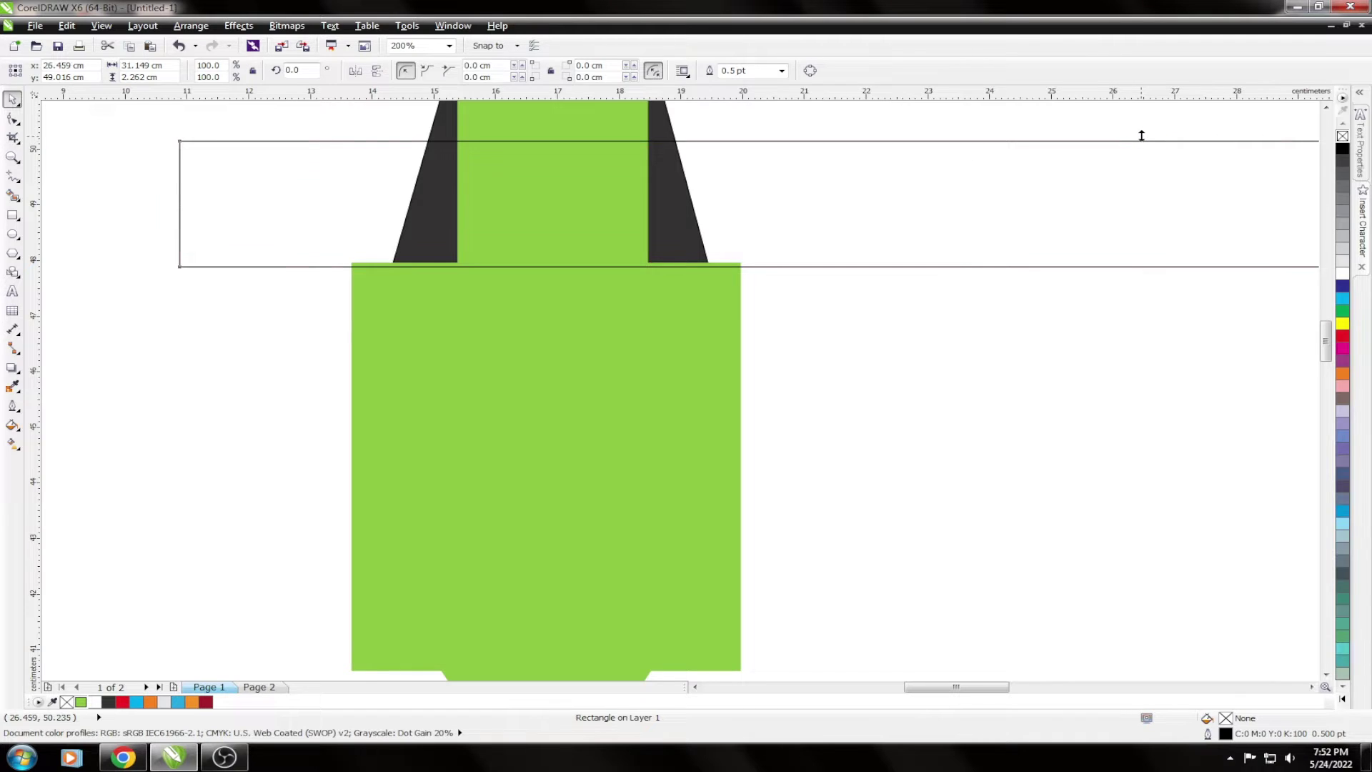
scroll(315, 336, down, 2)
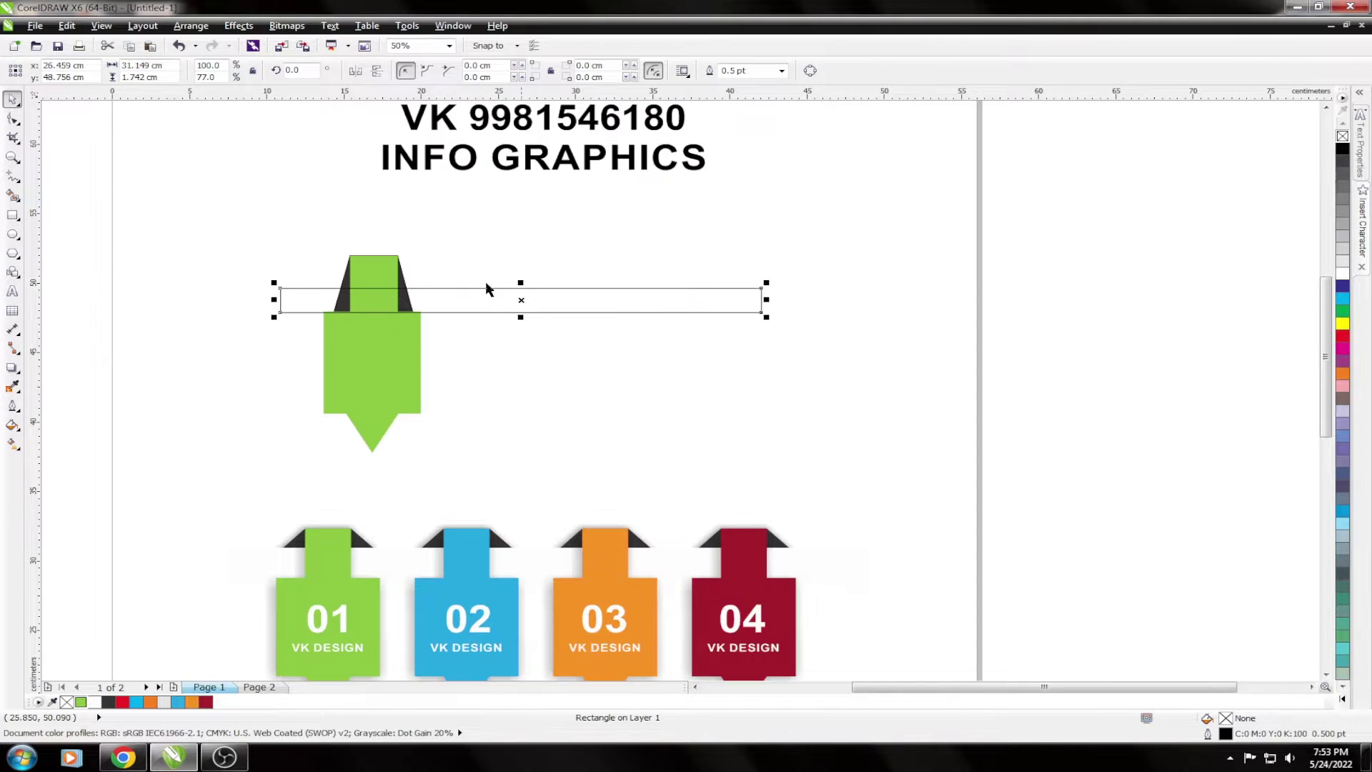
scroll(493, 293, up, 1)
drag(519, 347, 521, 342)
Fill the band white, remove its outline, and send it behind the green arrow.
click(1342, 274)
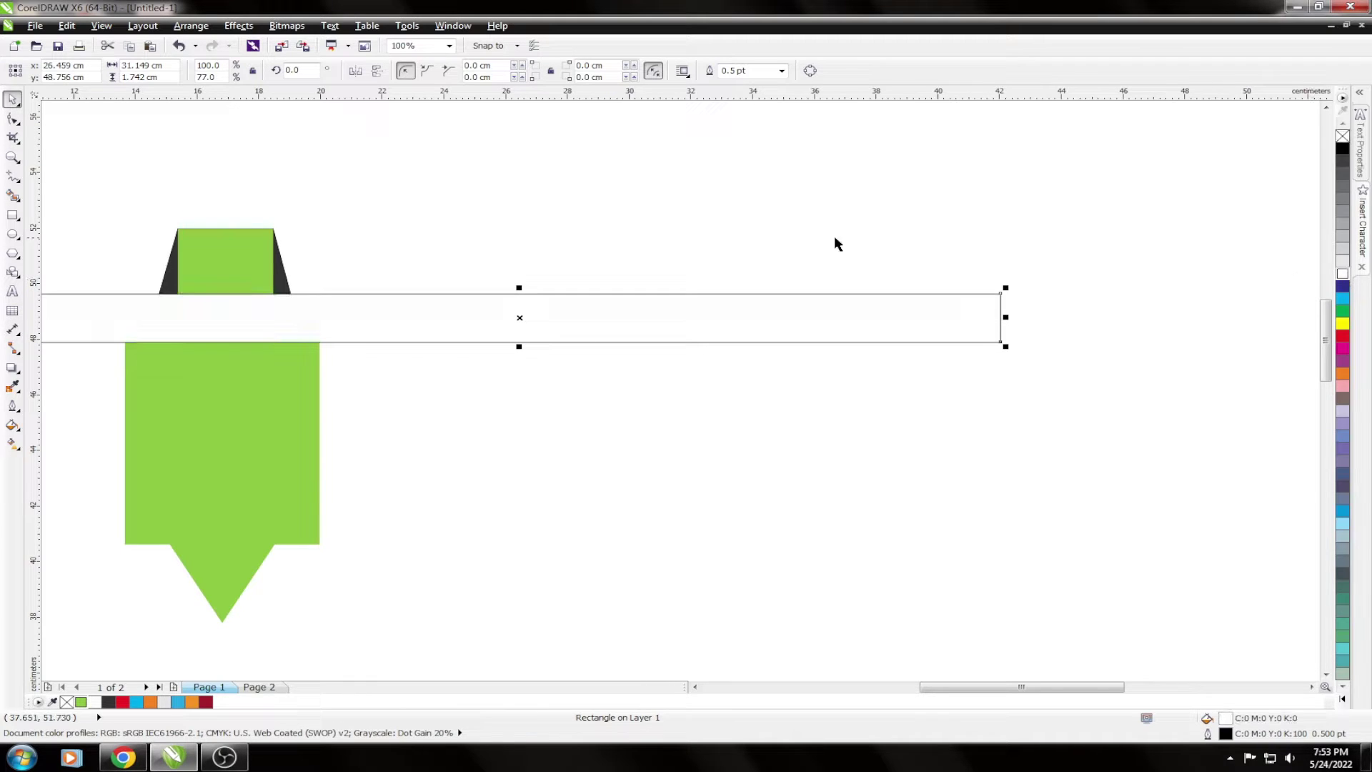
scroll(732, 239, down, 1)
right_click(1341, 137)
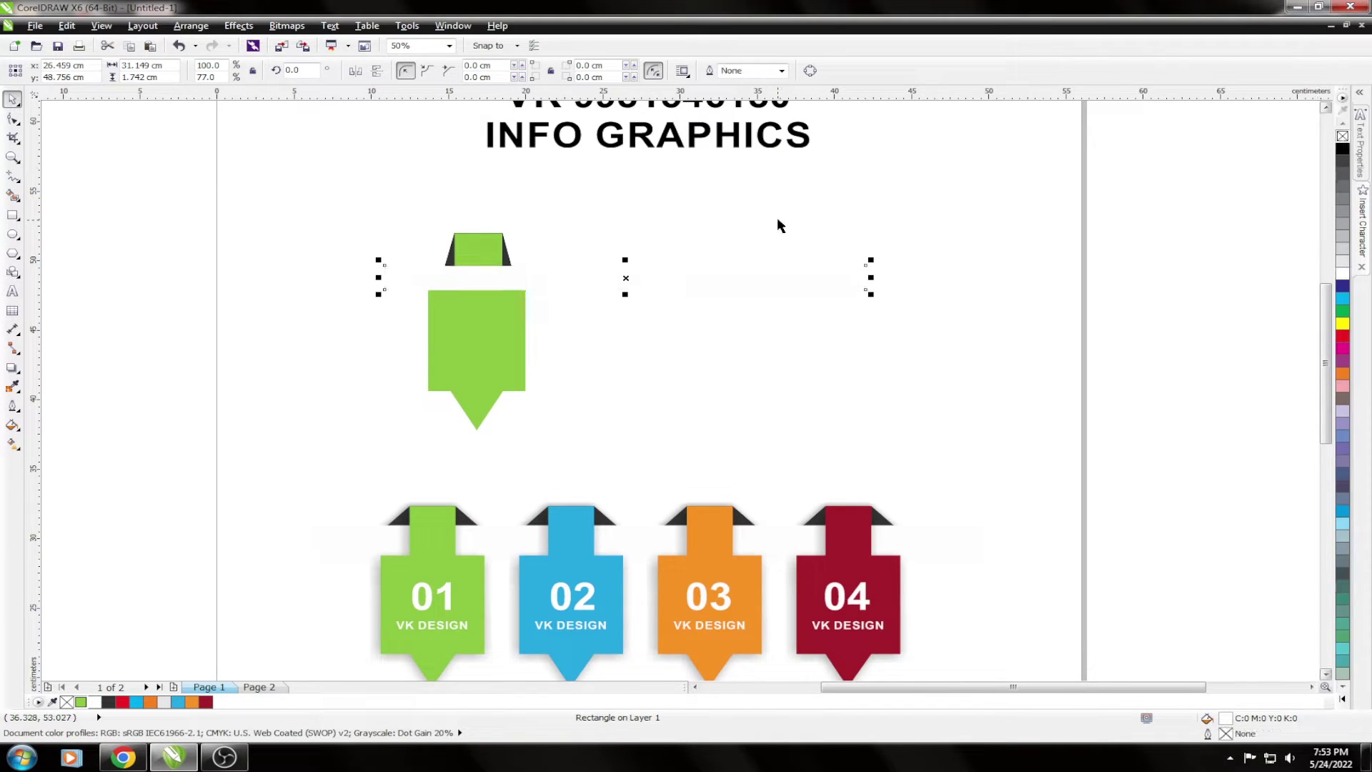
key(shift+Page_Down)
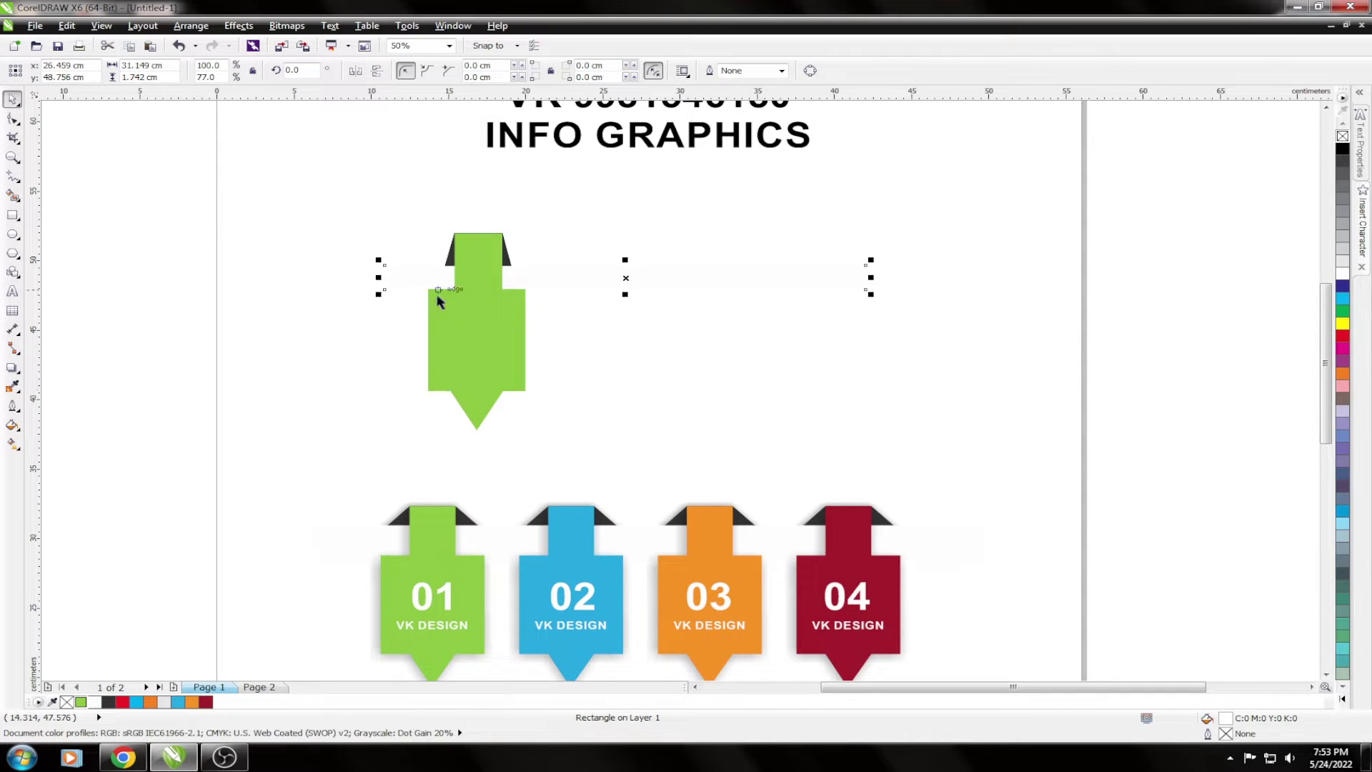
scroll(438, 302, up, 1)
Drag the dark flap's left and right corner nodes outward so both sides flare, then zoom out.
double_click(458, 242)
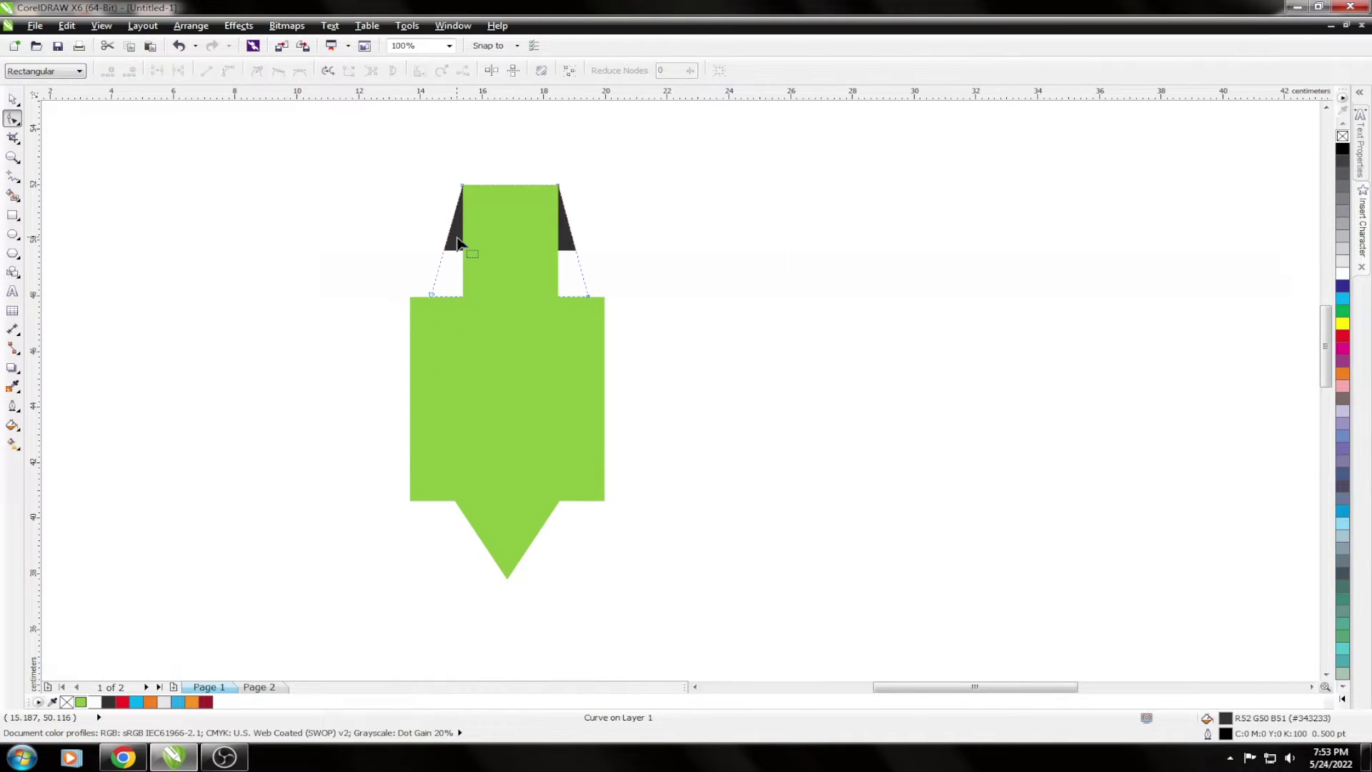
scroll(457, 243, up, 2)
click(404, 290)
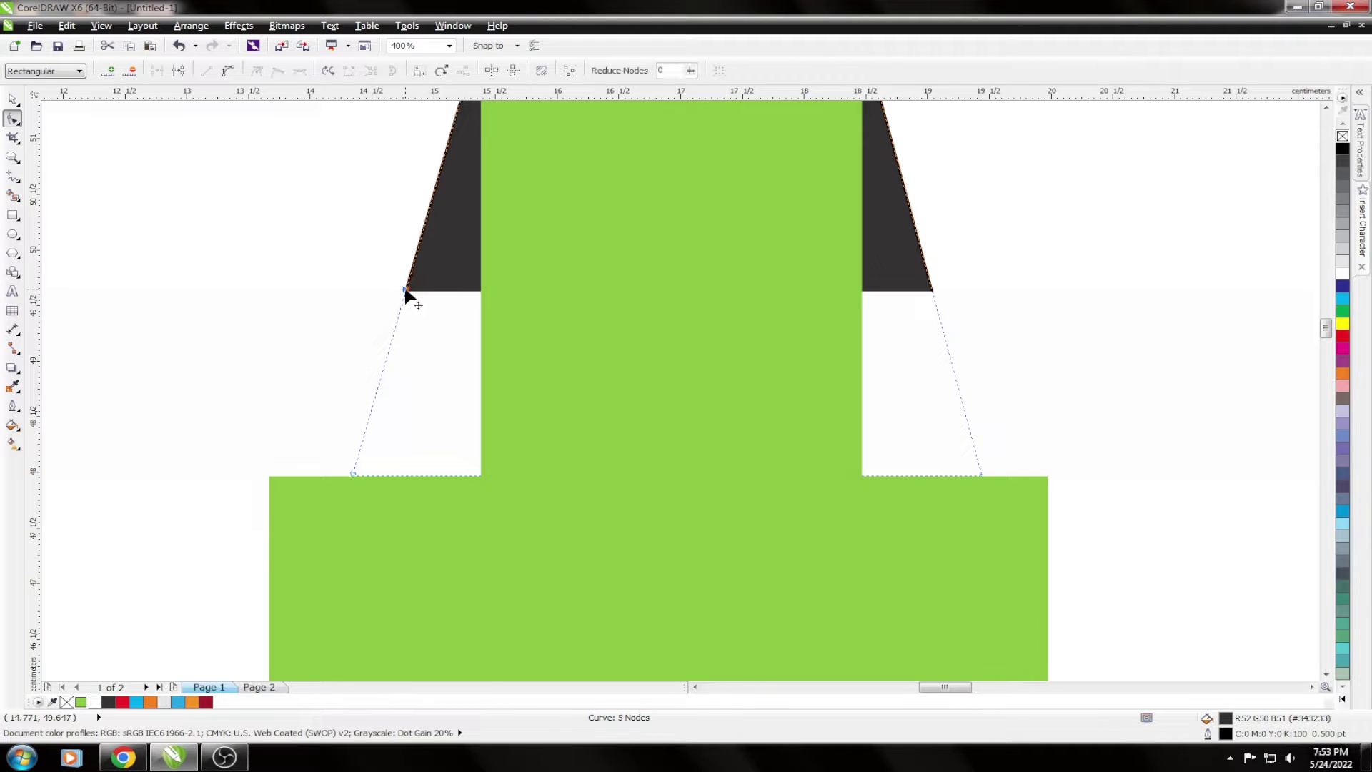
drag(405, 290, 341, 290)
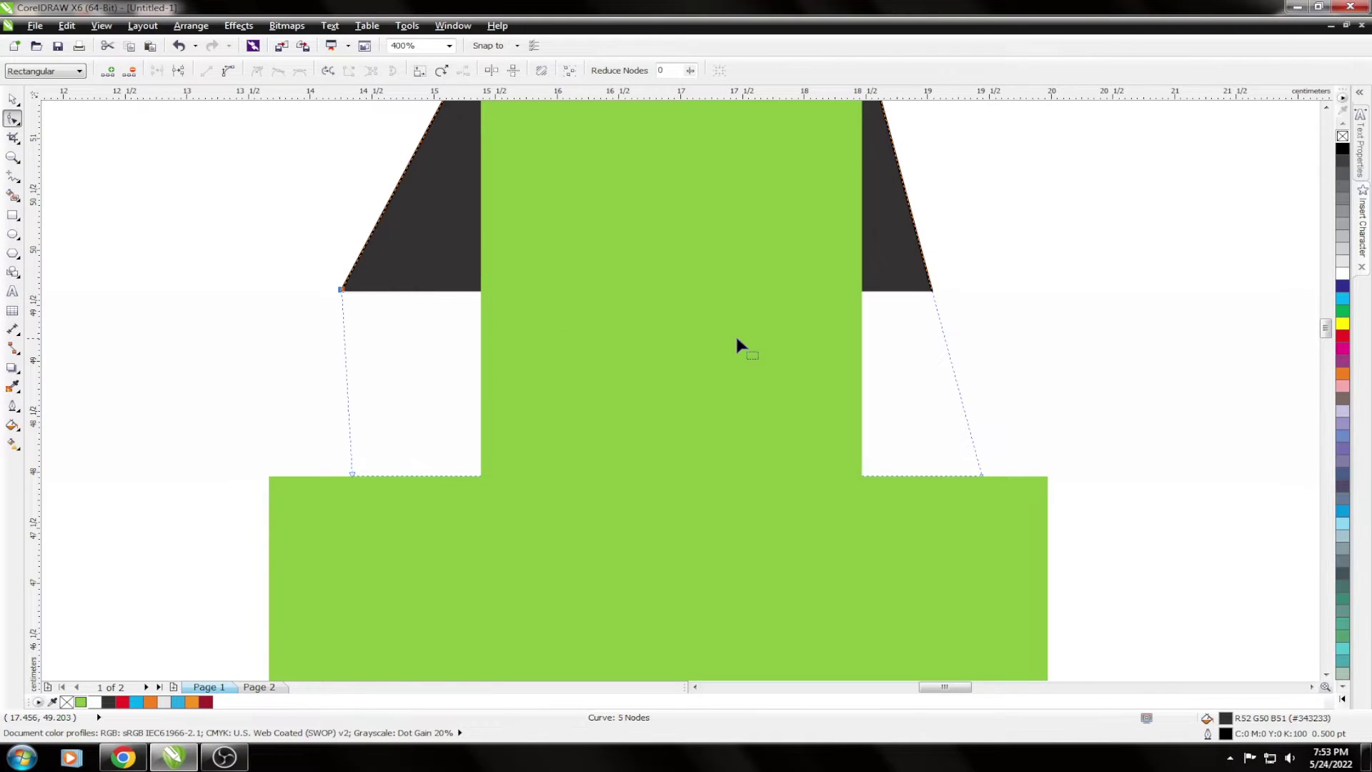
click(933, 293)
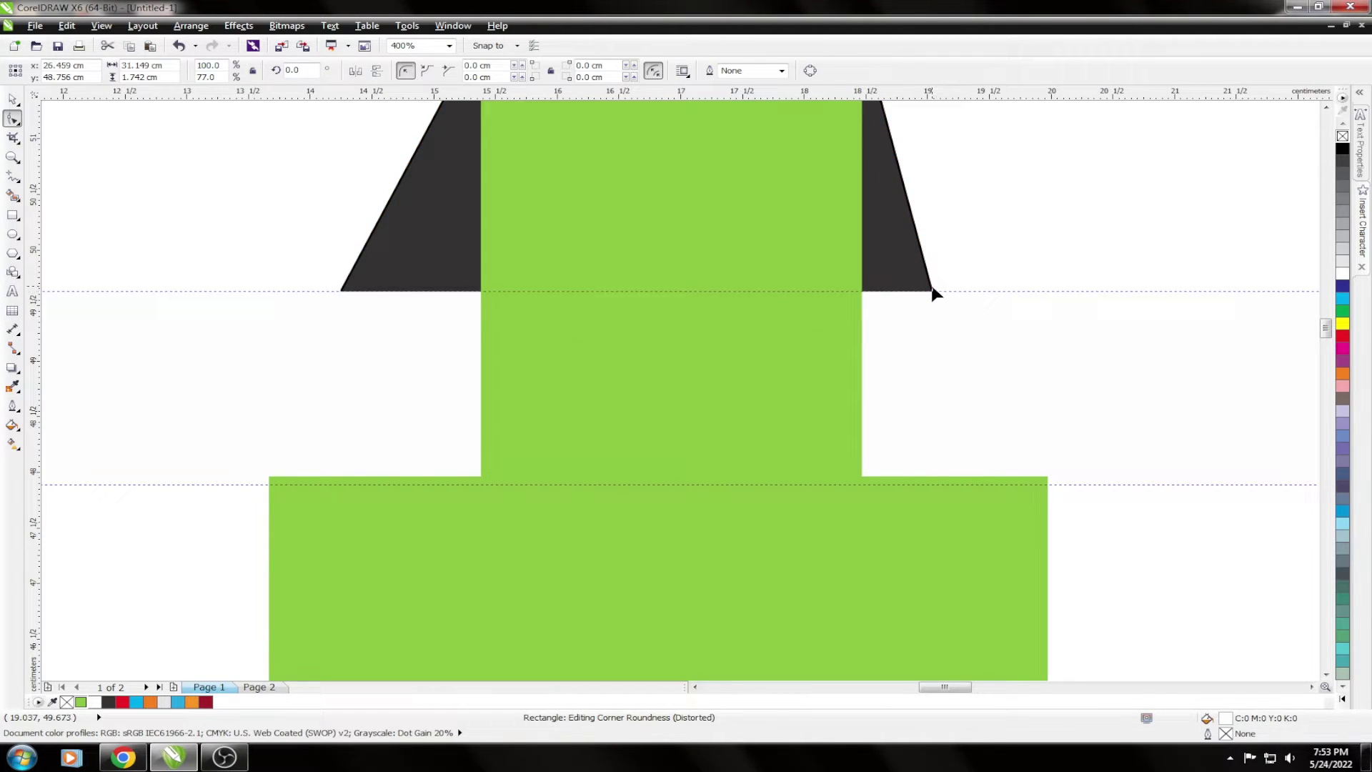
drag(932, 290, 1015, 296)
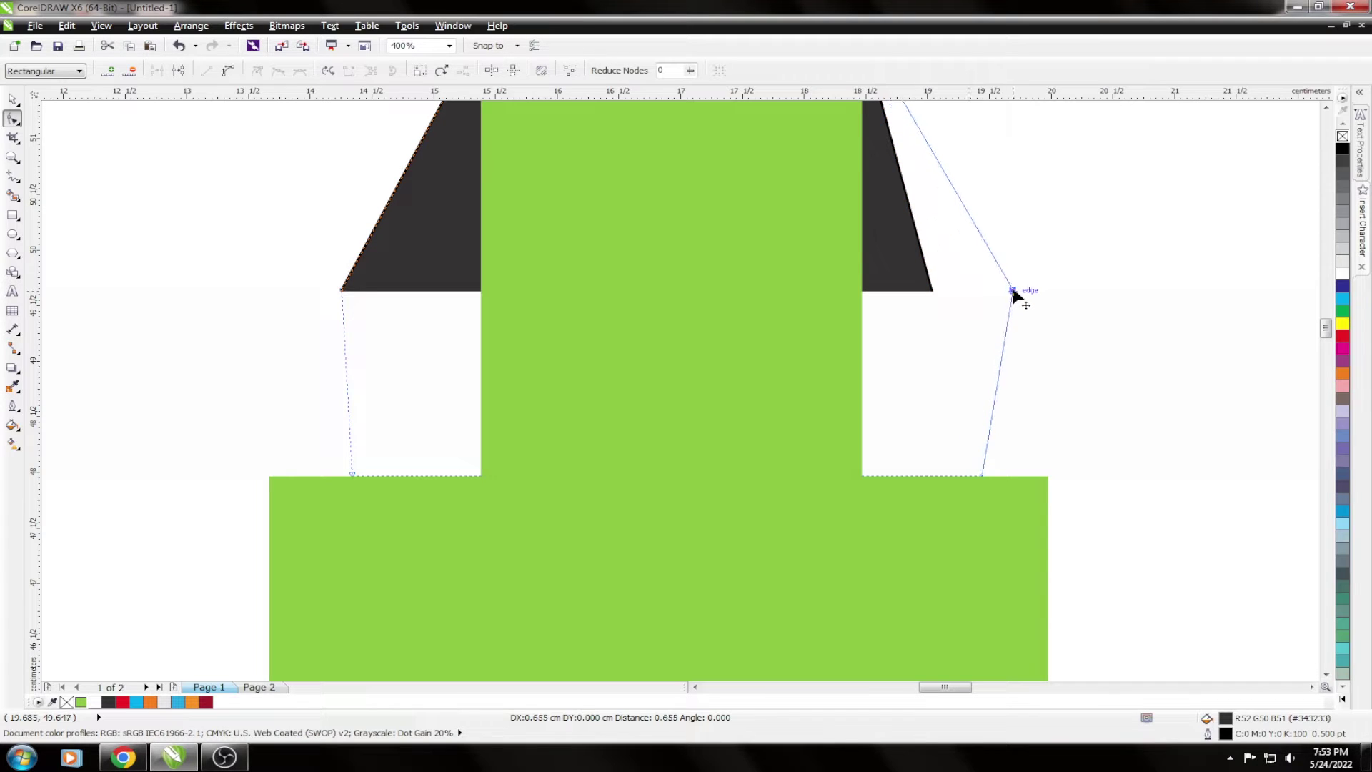
scroll(572, 343, down, 2)
key(space)
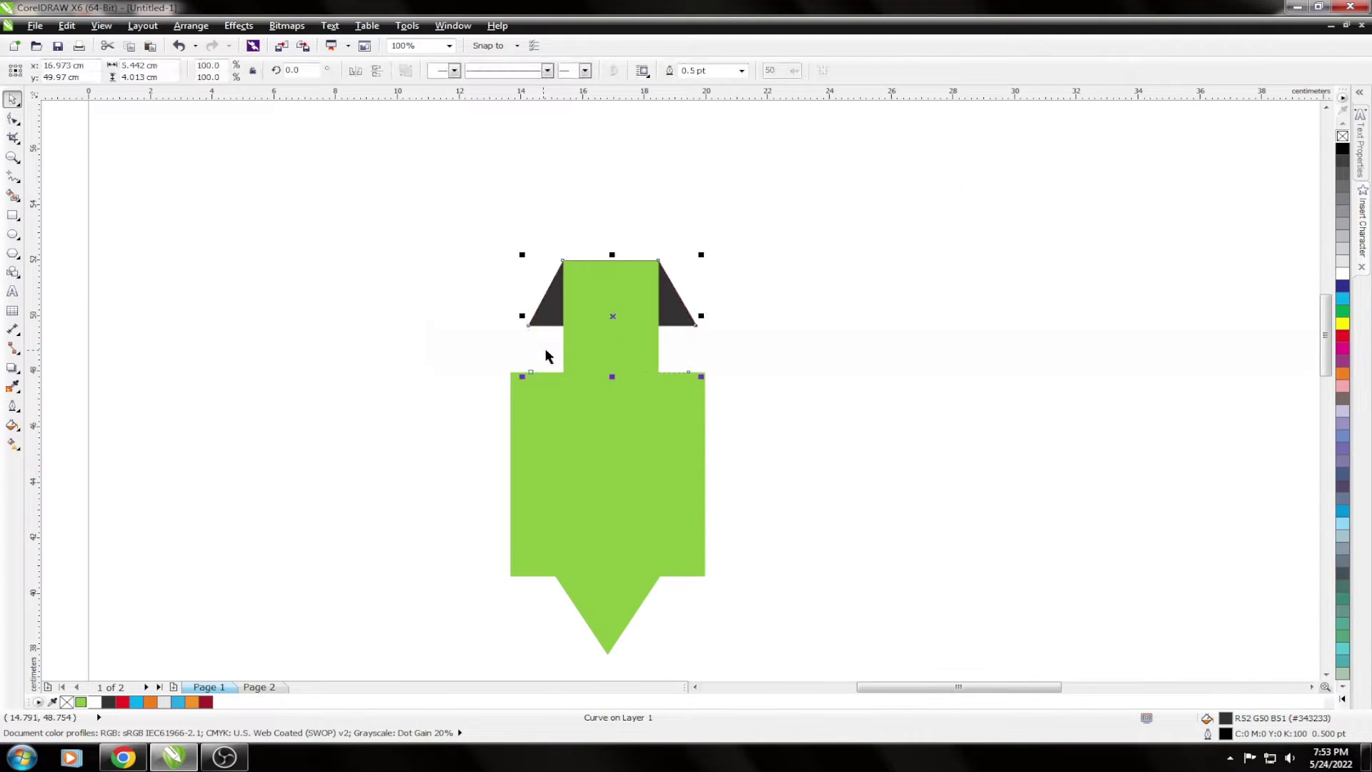
click(440, 306)
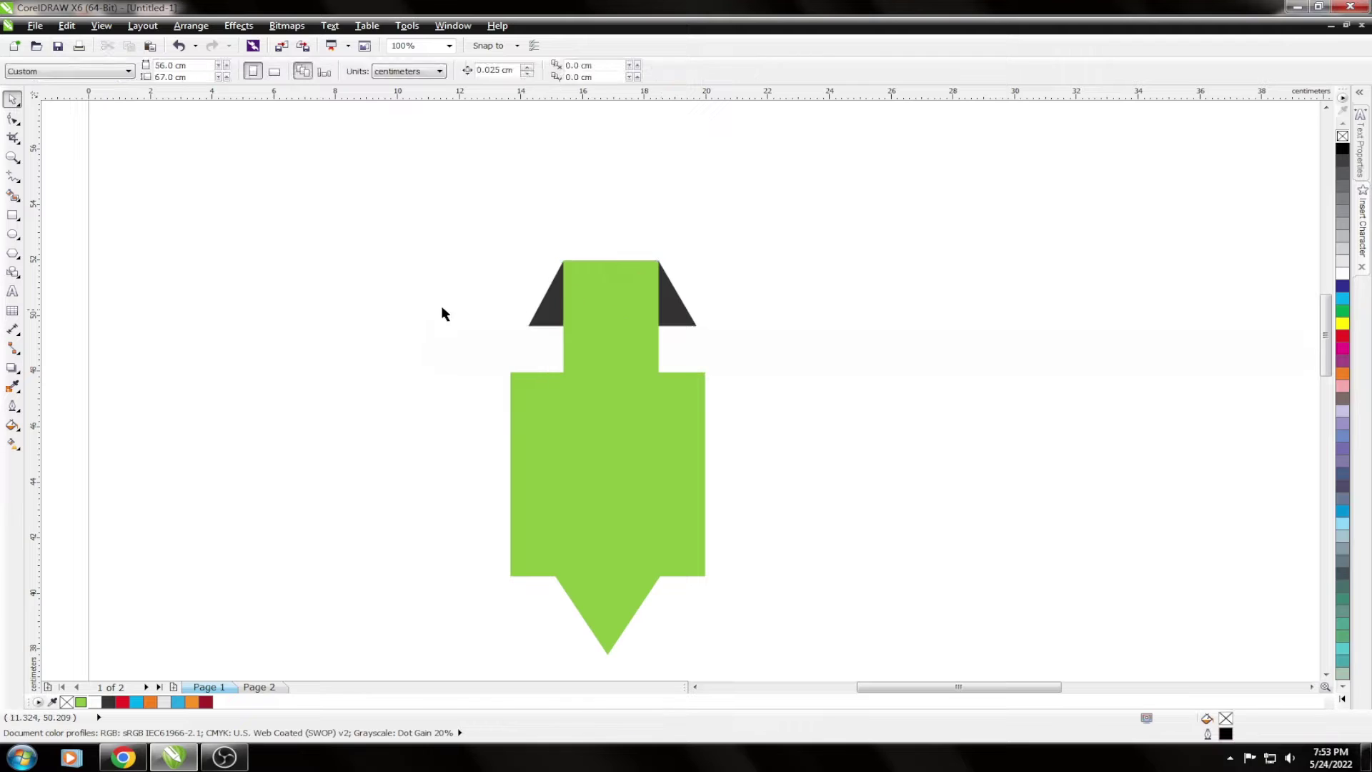
scroll(406, 314, down, 2)
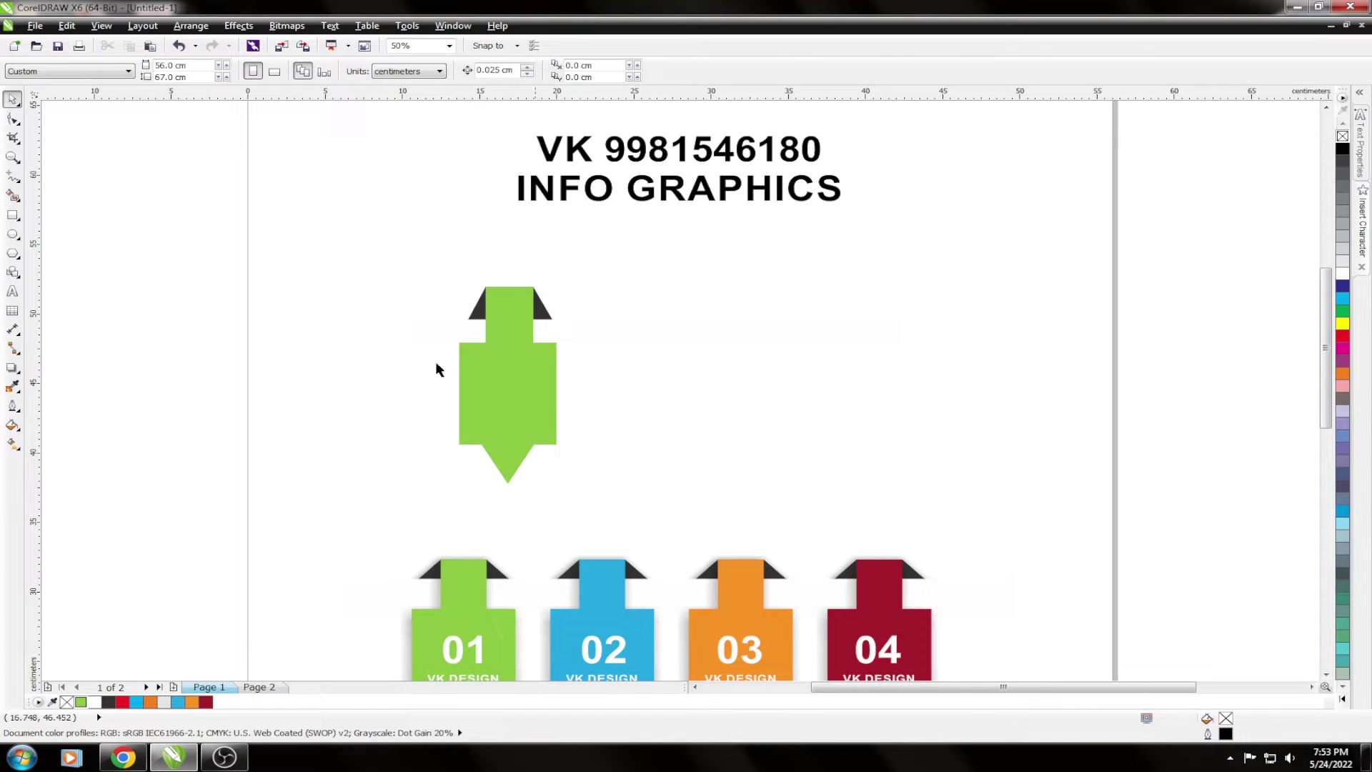
Add a drop shadow with opacity 36 to the green arrow's dark top curve.
click(572, 331)
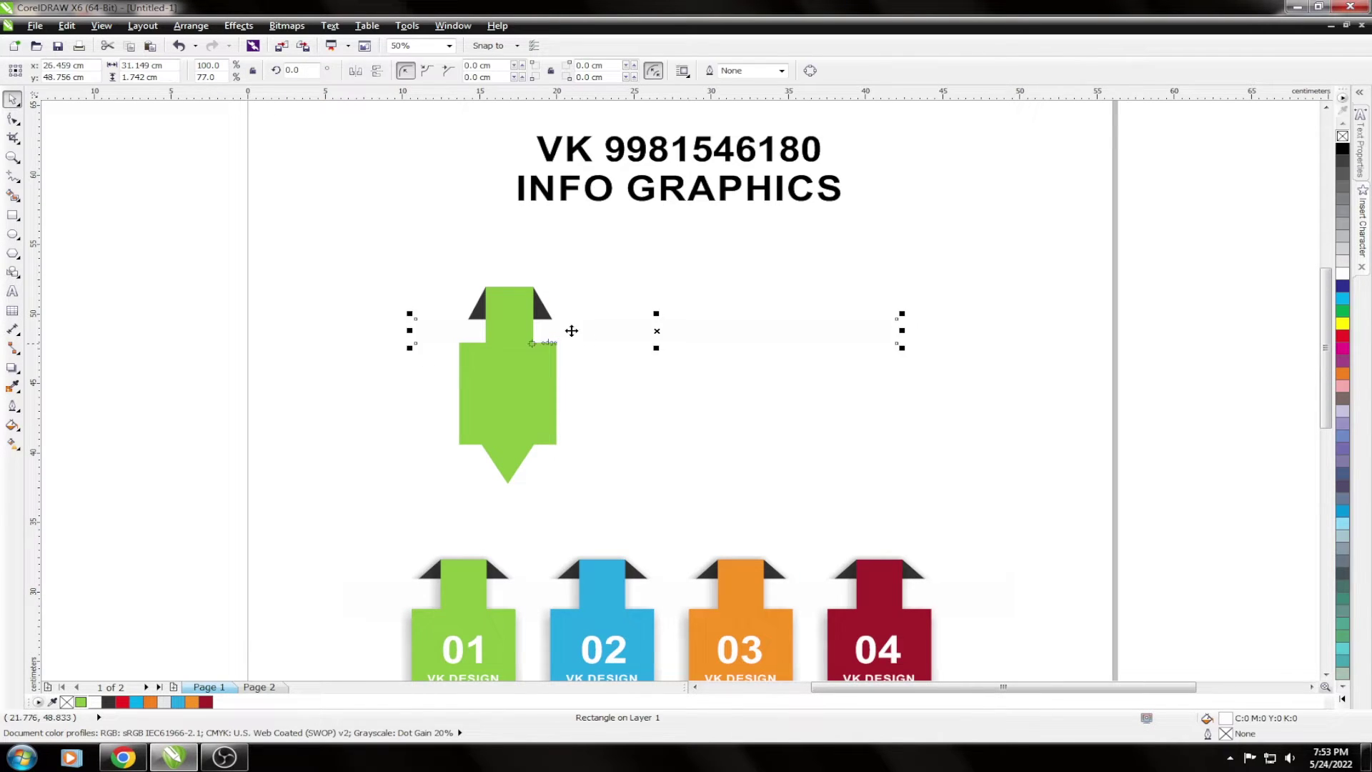
click(480, 310)
click(12, 367)
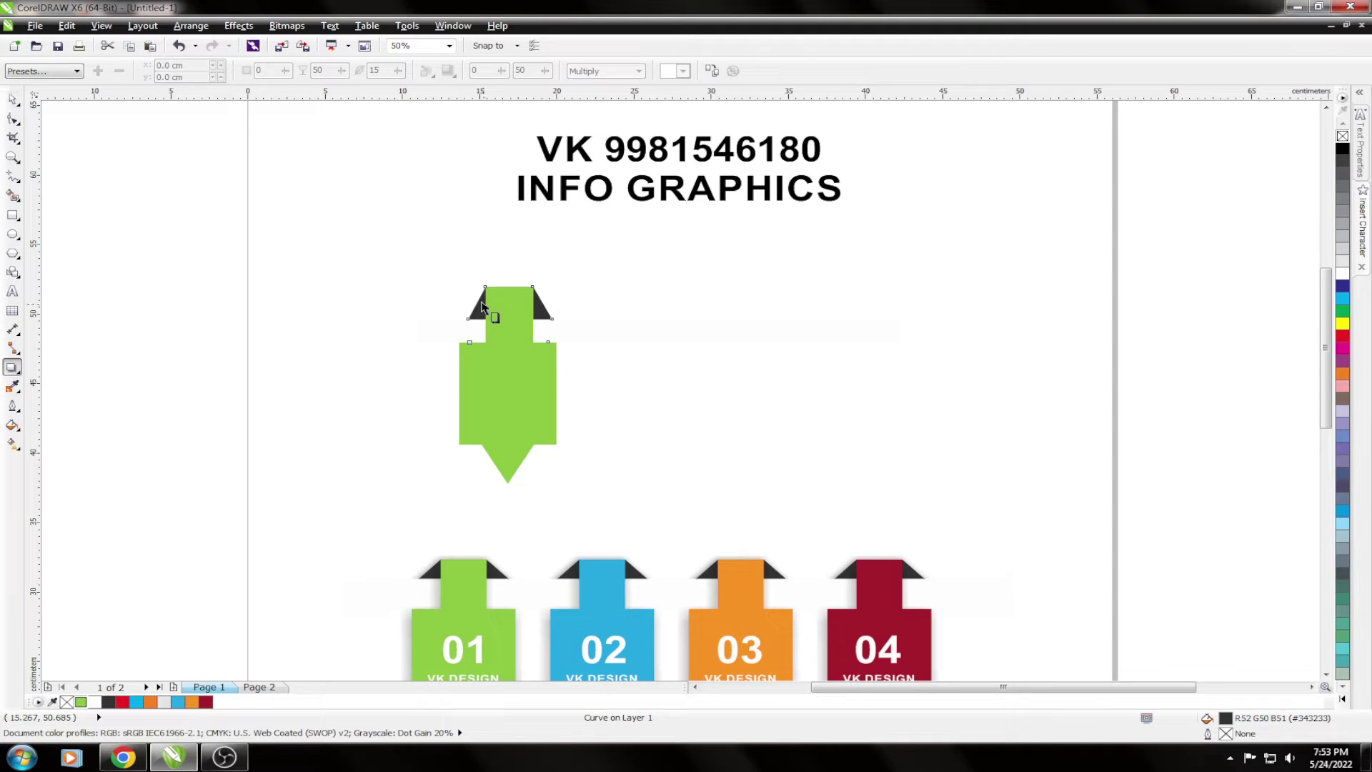
scroll(500, 292, up, 2)
drag(511, 288, 525, 297)
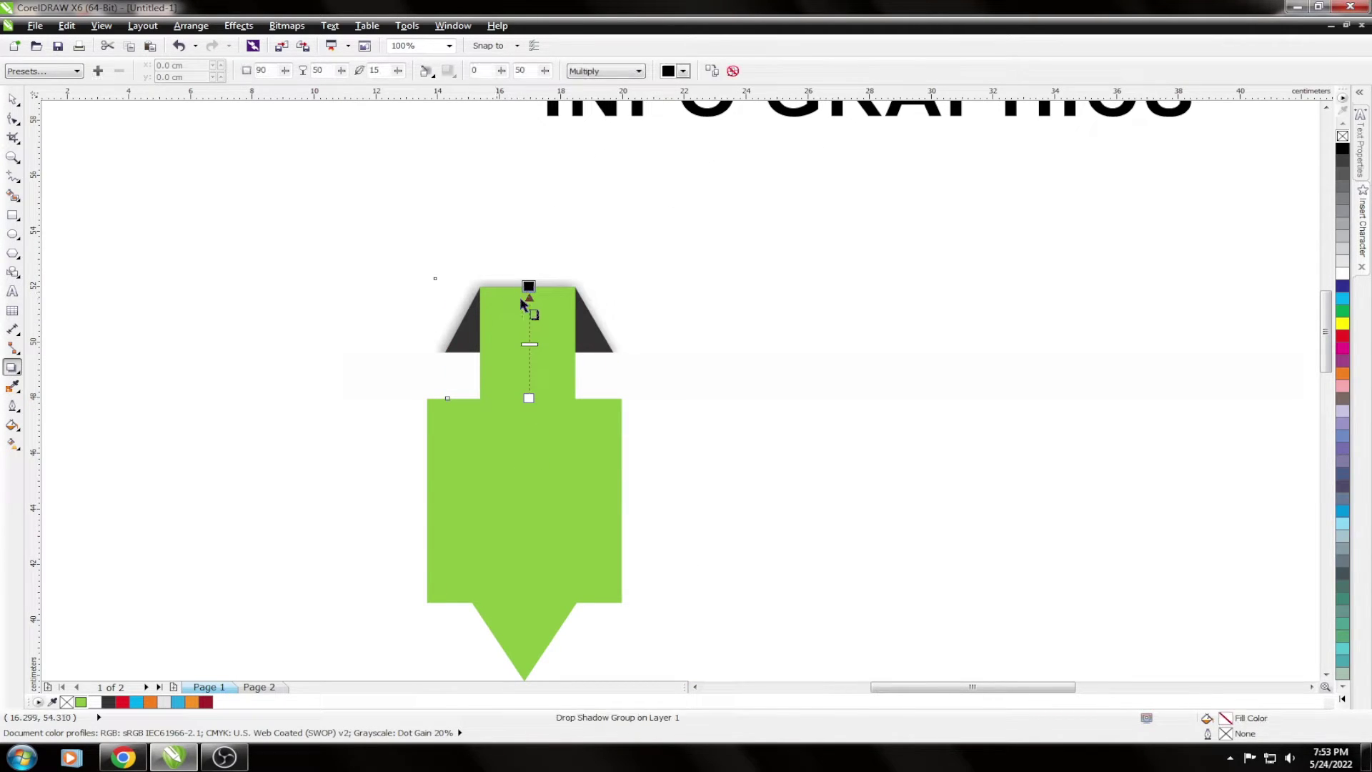
click(320, 75)
key(Tab)
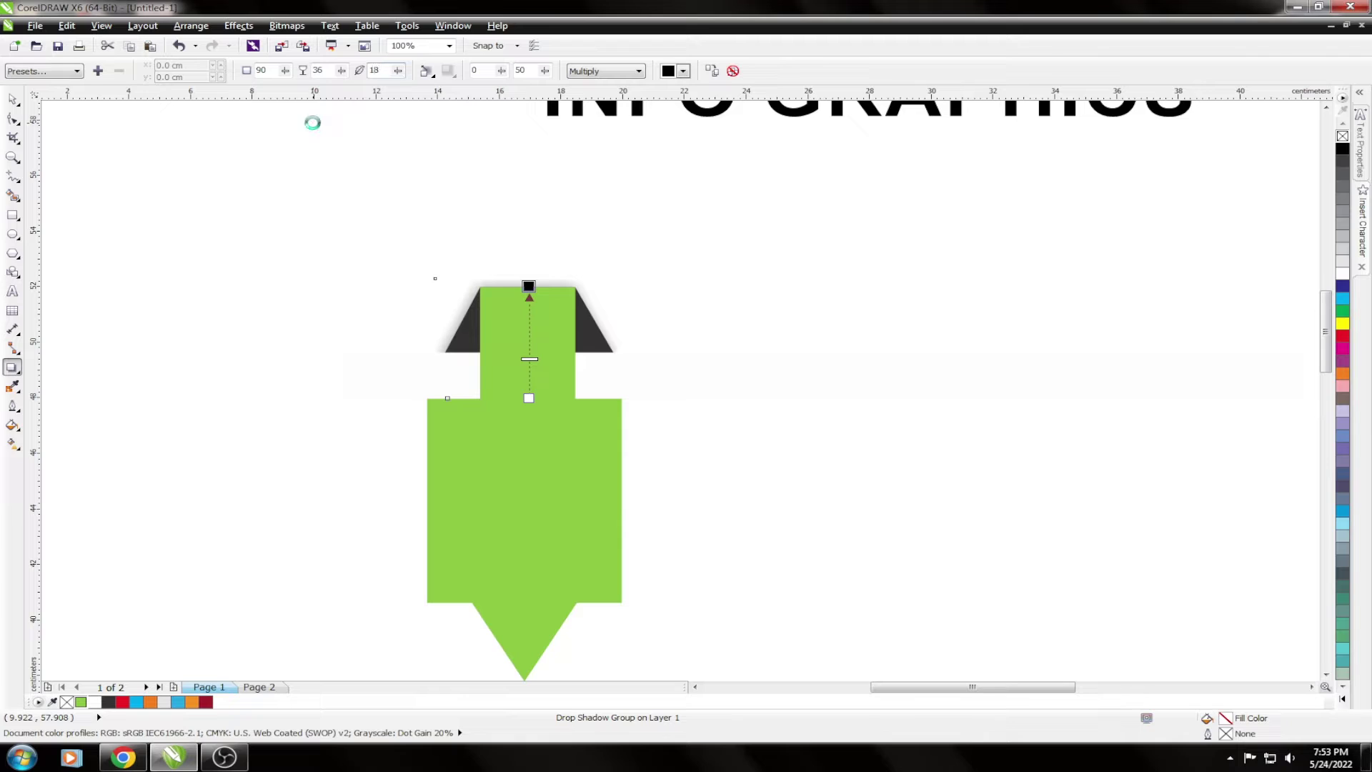
Add a downward drop shadow to the green arrow body with feathering 18.
click(525, 502)
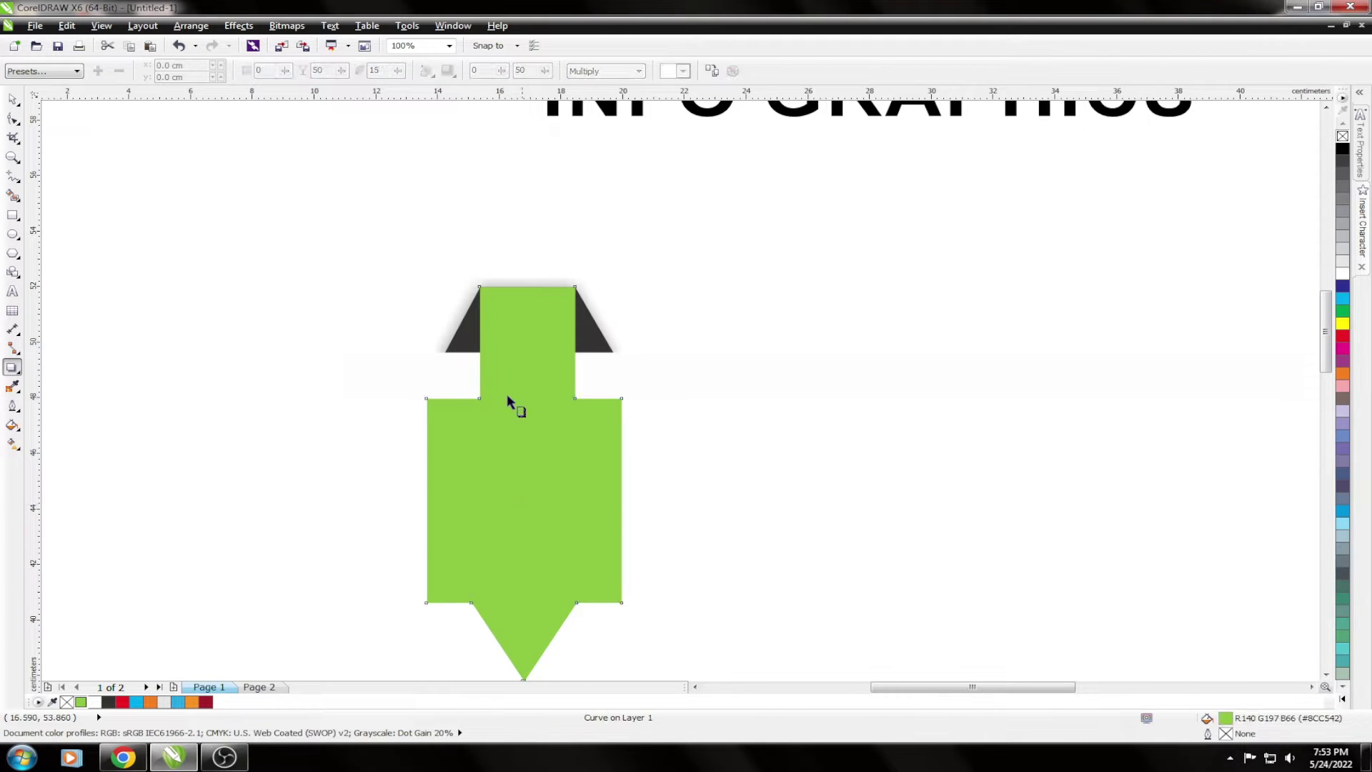
scroll(528, 222, down, 2)
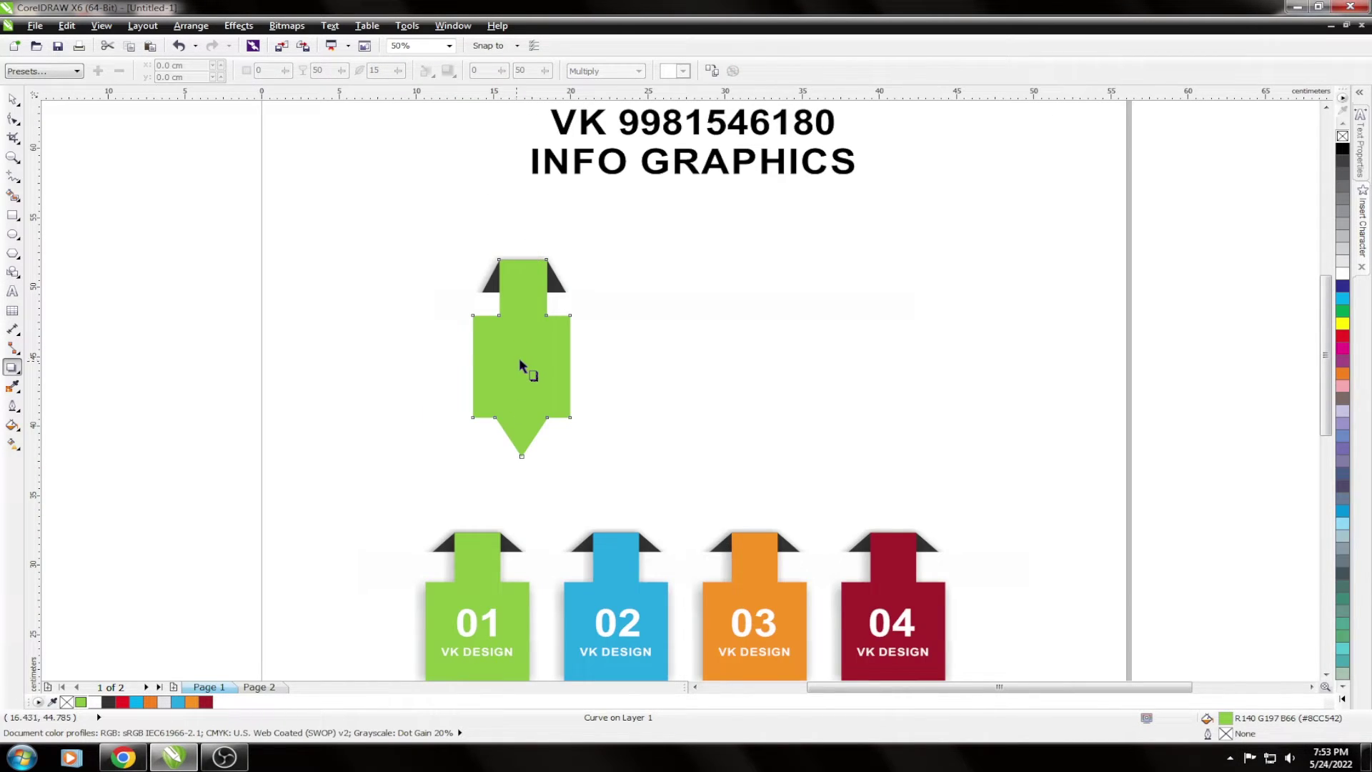
scroll(527, 340, up, 2)
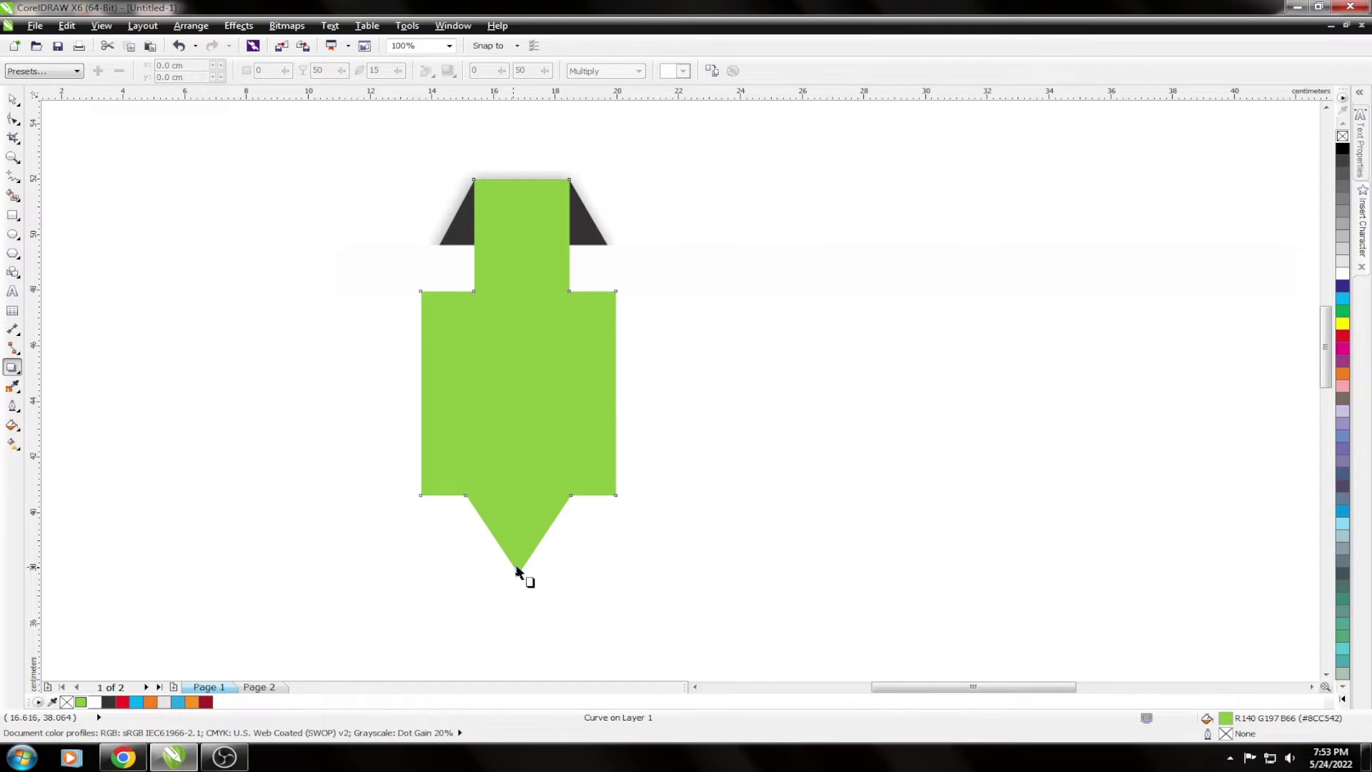
drag(518, 572, 488, 197)
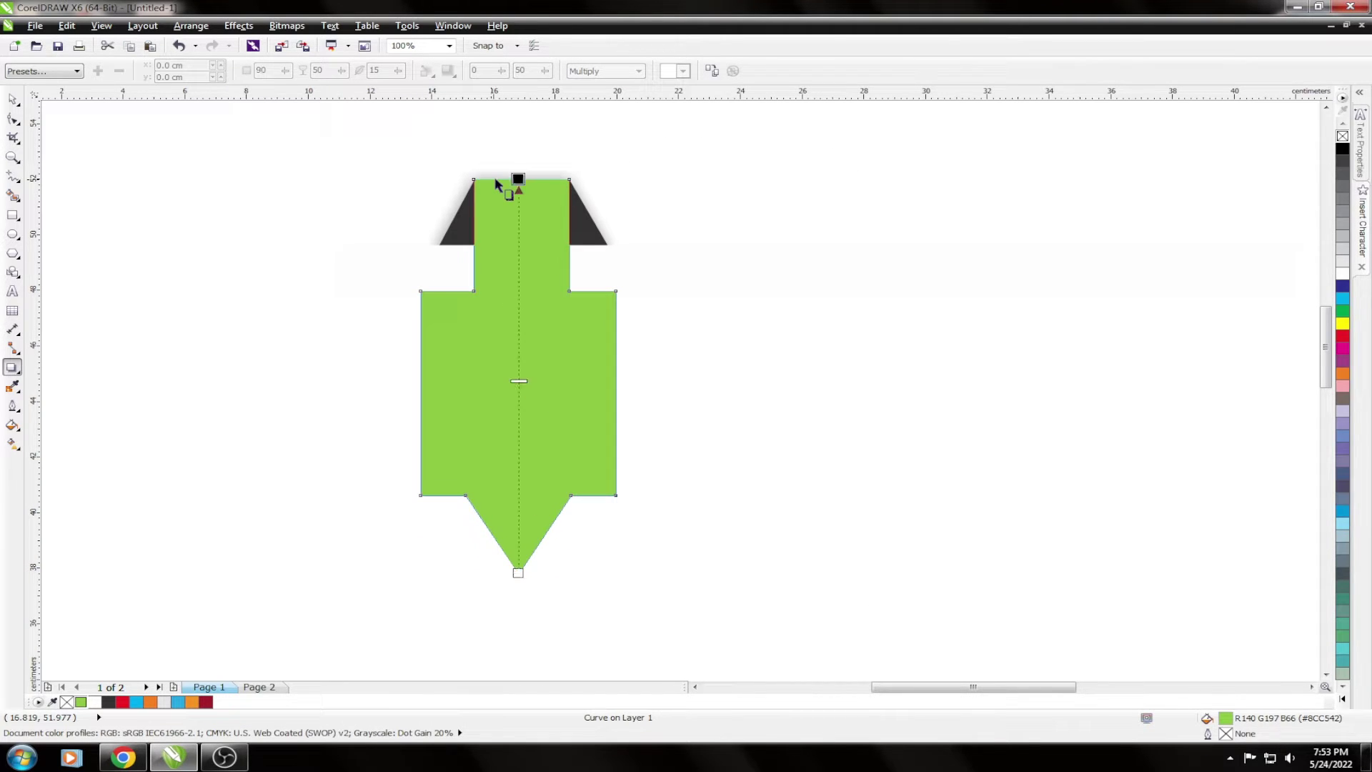
drag(498, 185, 501, 196)
key(ctrl+z)
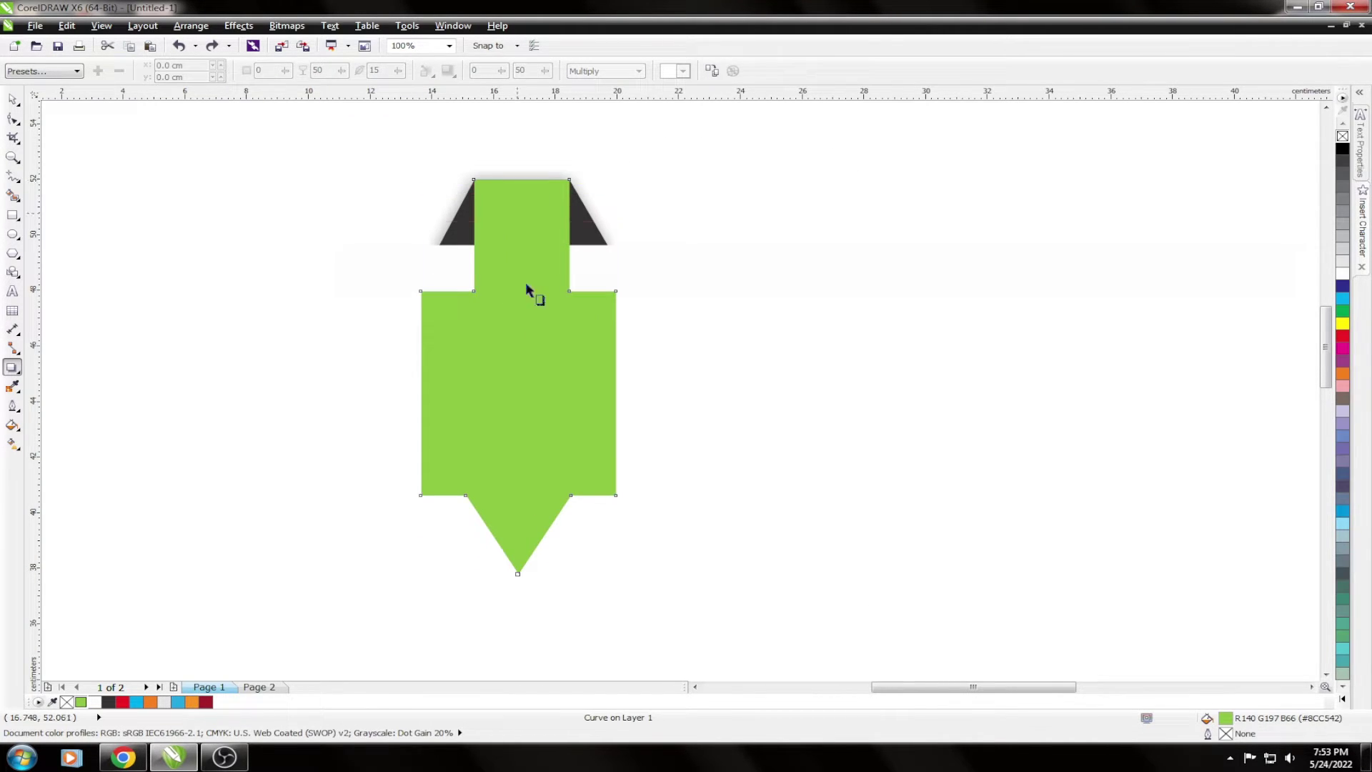
drag(532, 538, 532, 572)
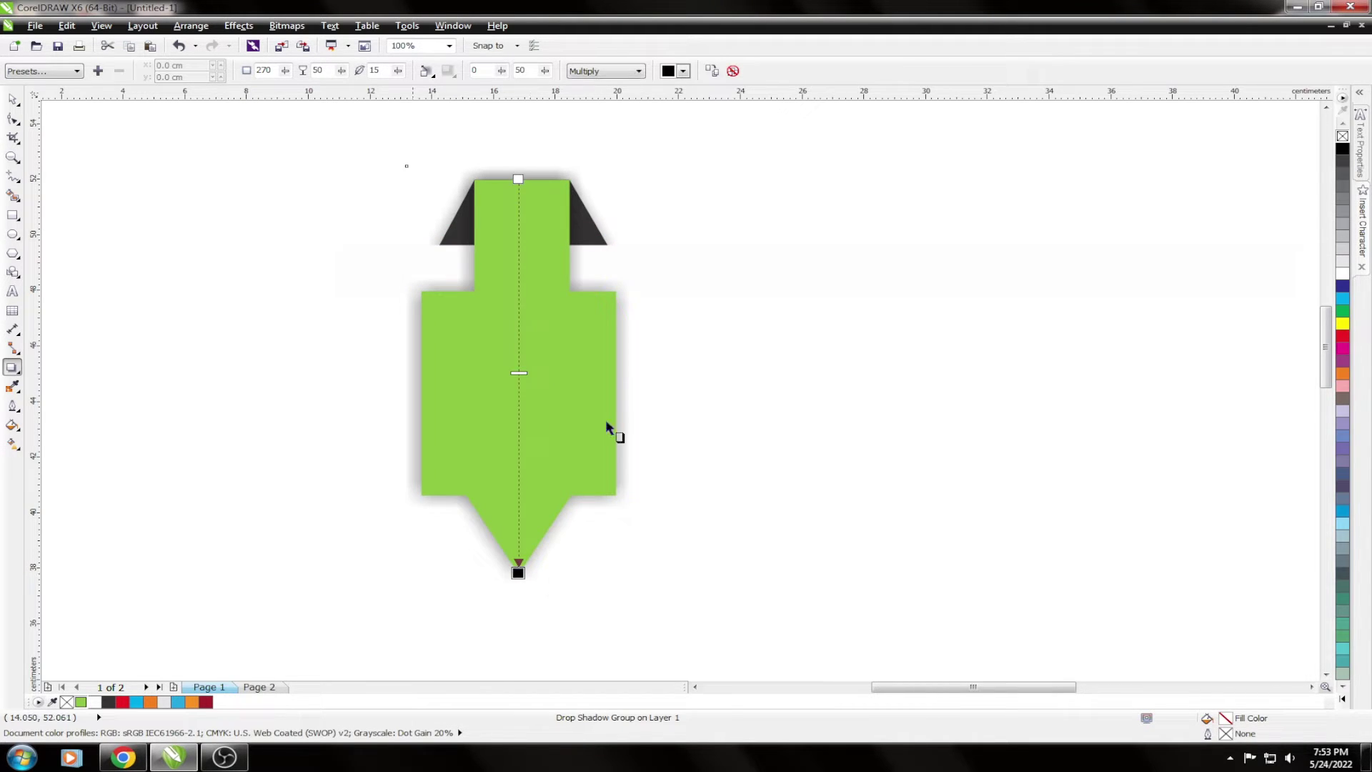
double_click(317, 70)
text(18)
key(Return)
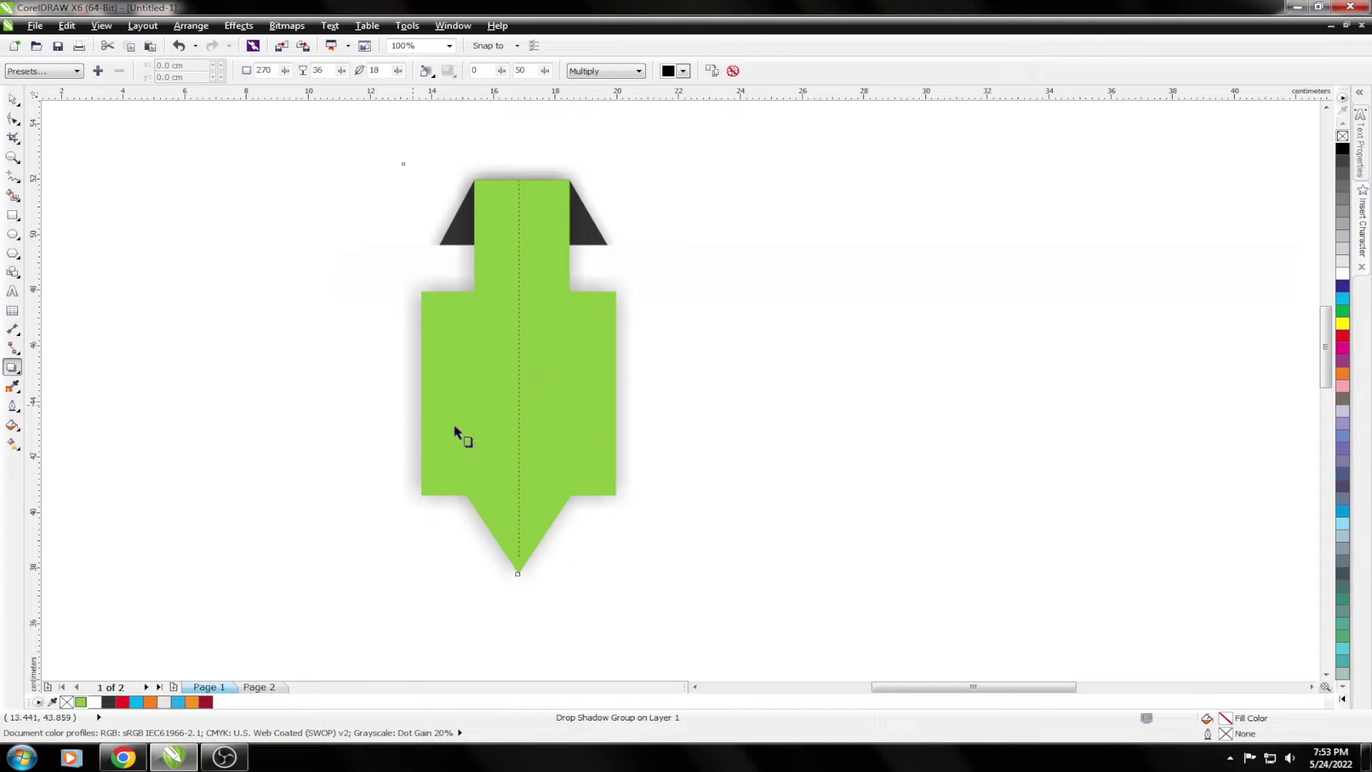
Keep the green arrow in front of the light rectangle and make the rectangle taller.
key(space)
scroll(332, 355, down, 2)
click(469, 318)
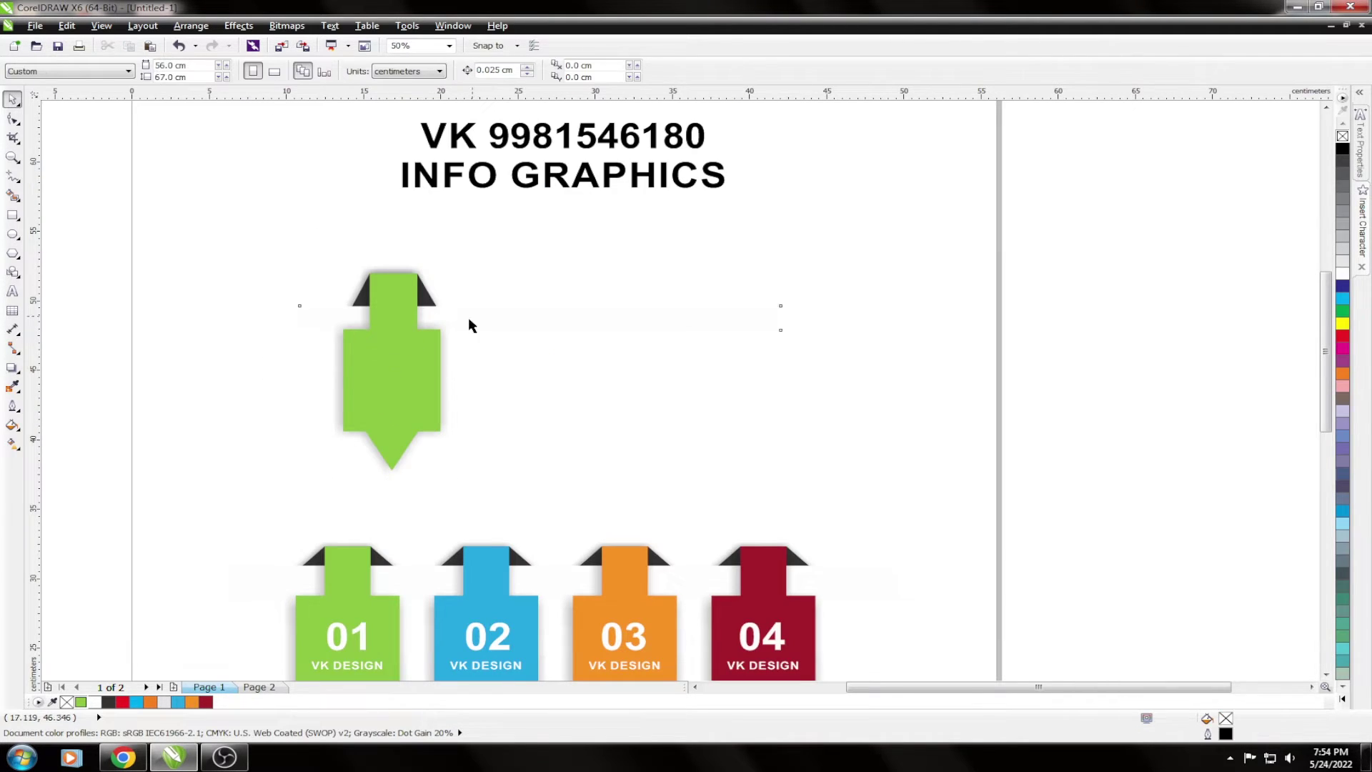
key(shift+Page_Up)
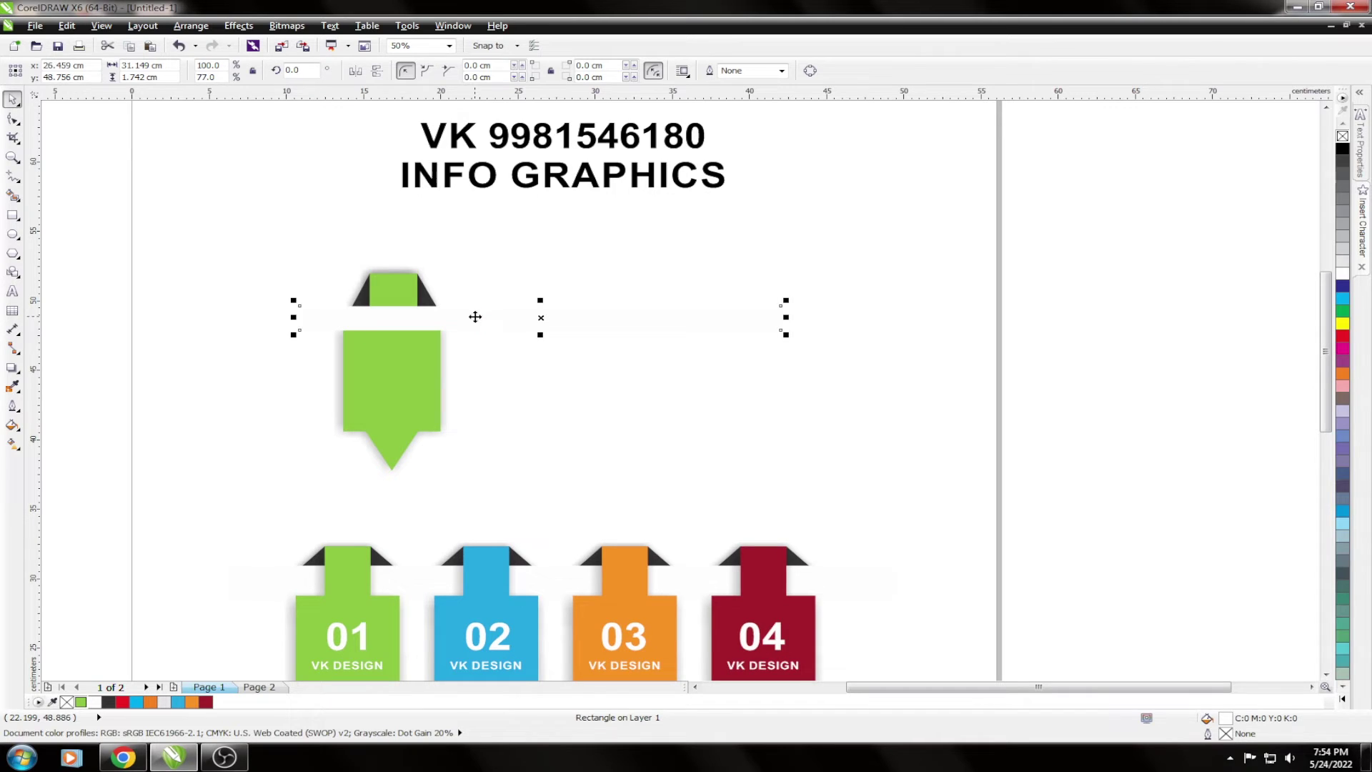
key(ctrl+Page_Down)
scroll(535, 288, up, 2)
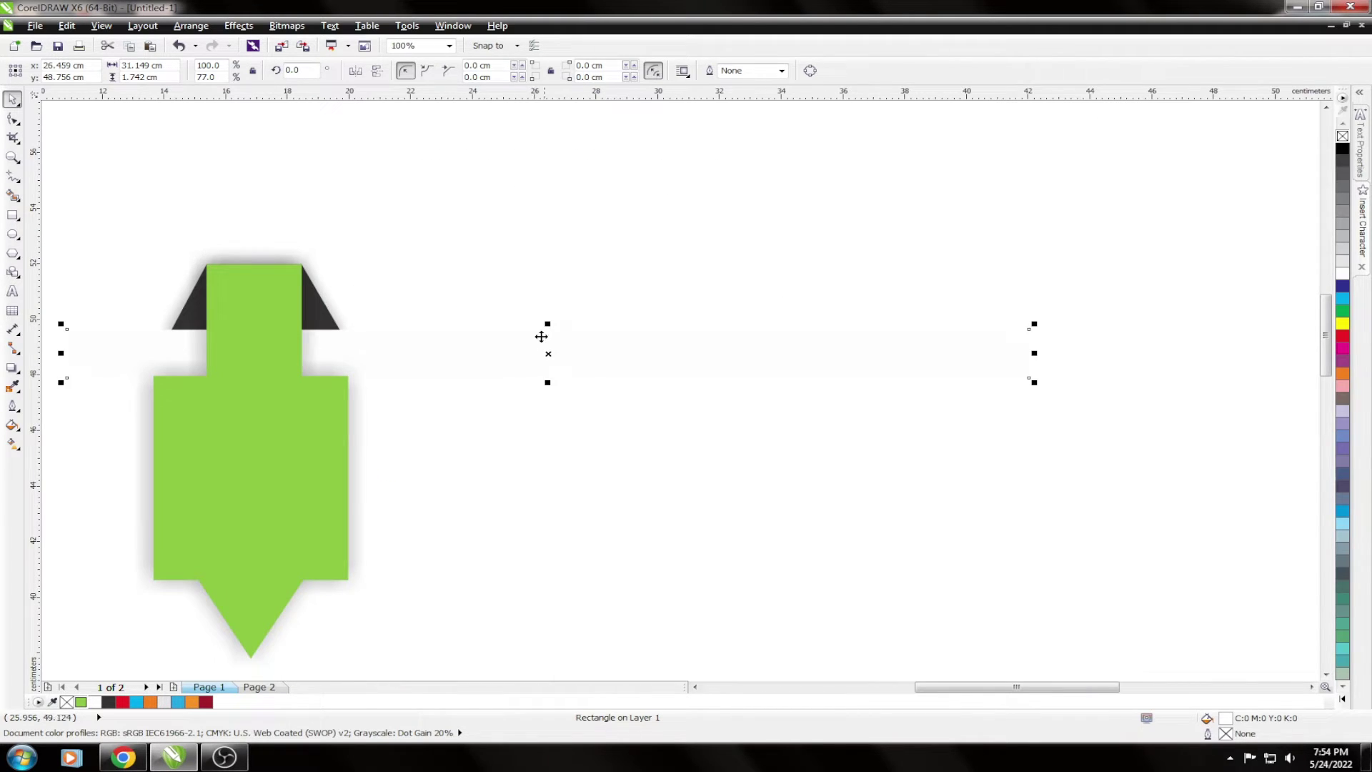
drag(547, 324, 511, 309)
Widen the white band and duplicate the green arrow into four evenly spaced copies.
scroll(512, 309, down, 2)
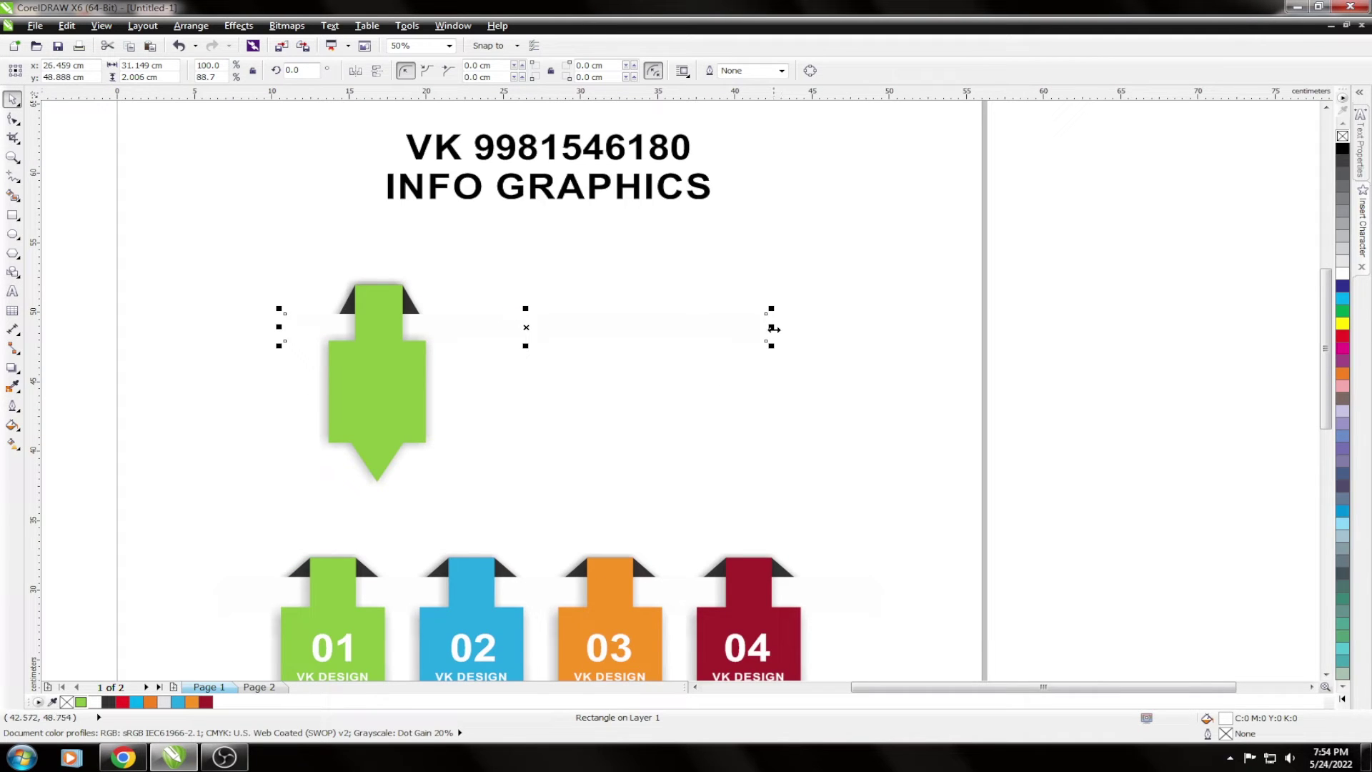
drag(773, 328, 859, 328)
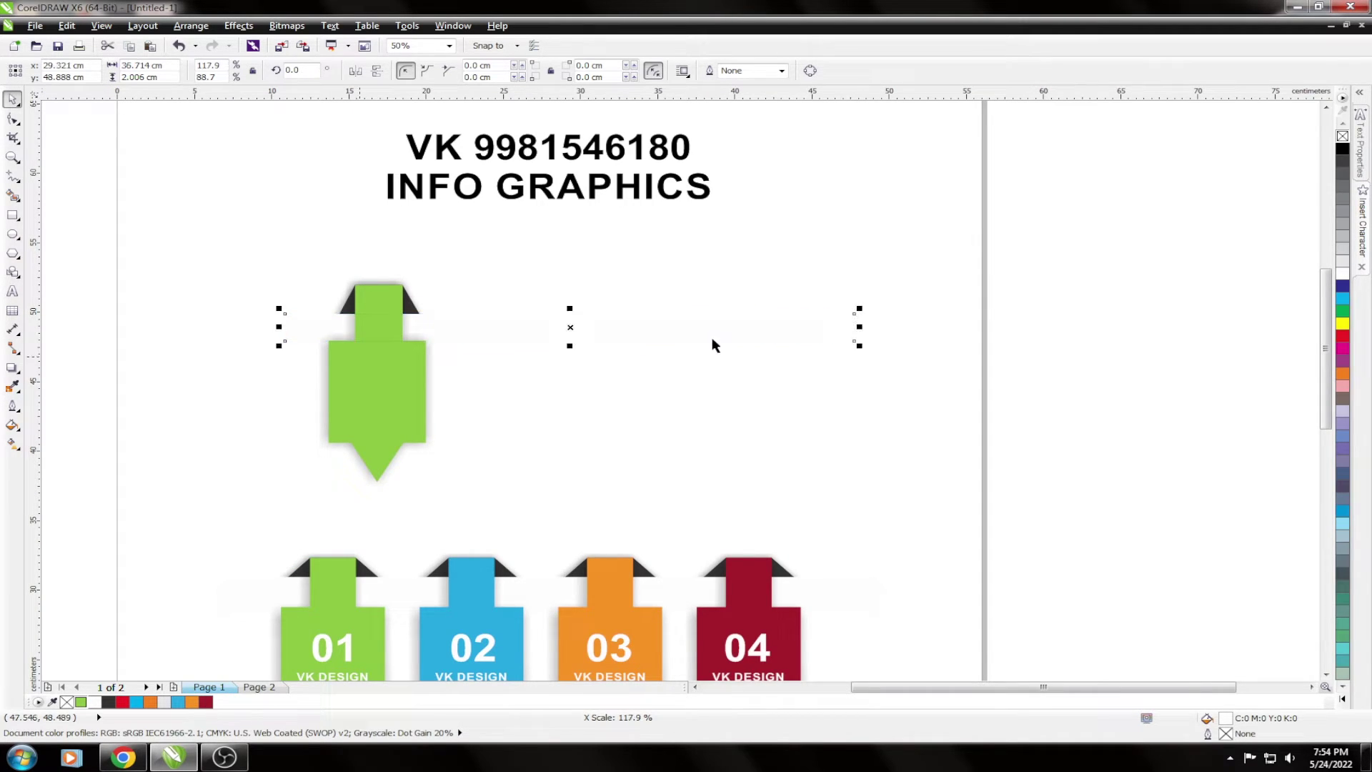
drag(219, 271, 495, 517)
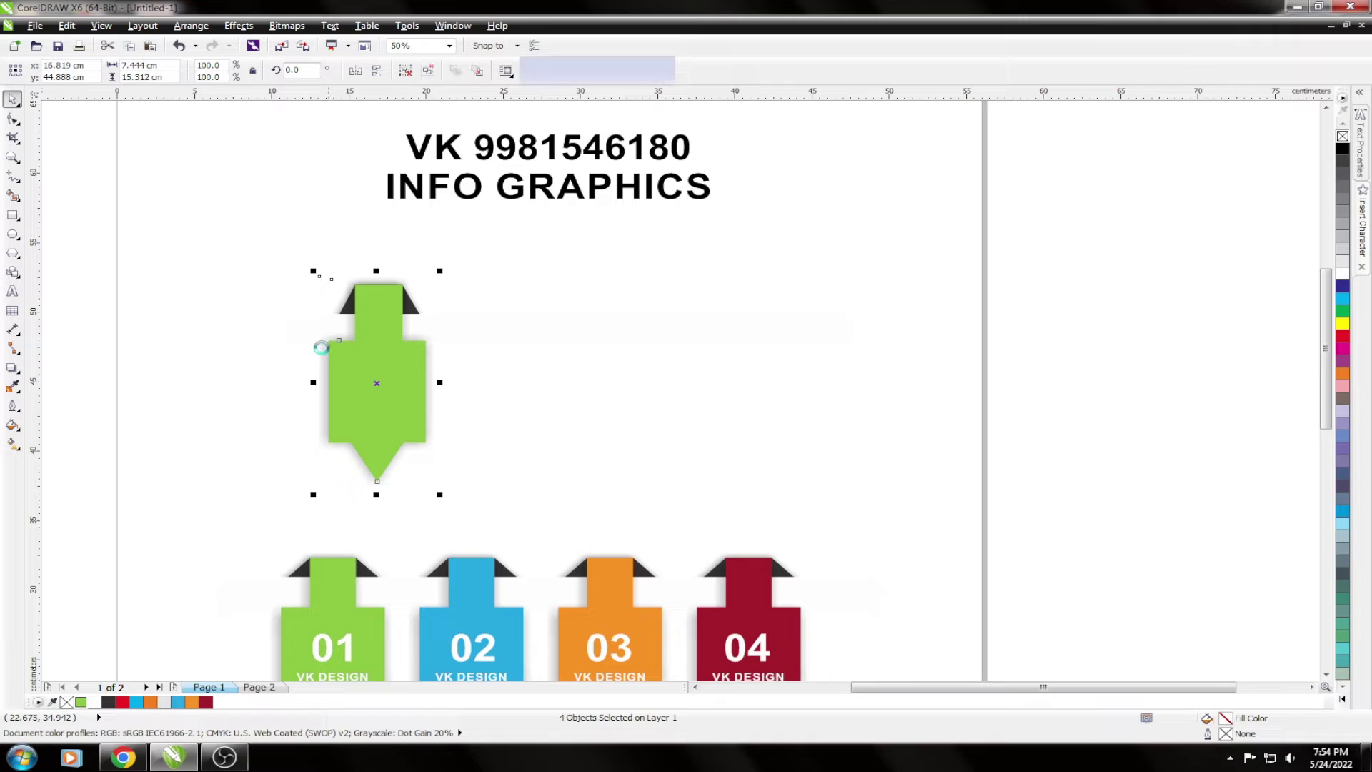
drag(366, 373, 492, 371)
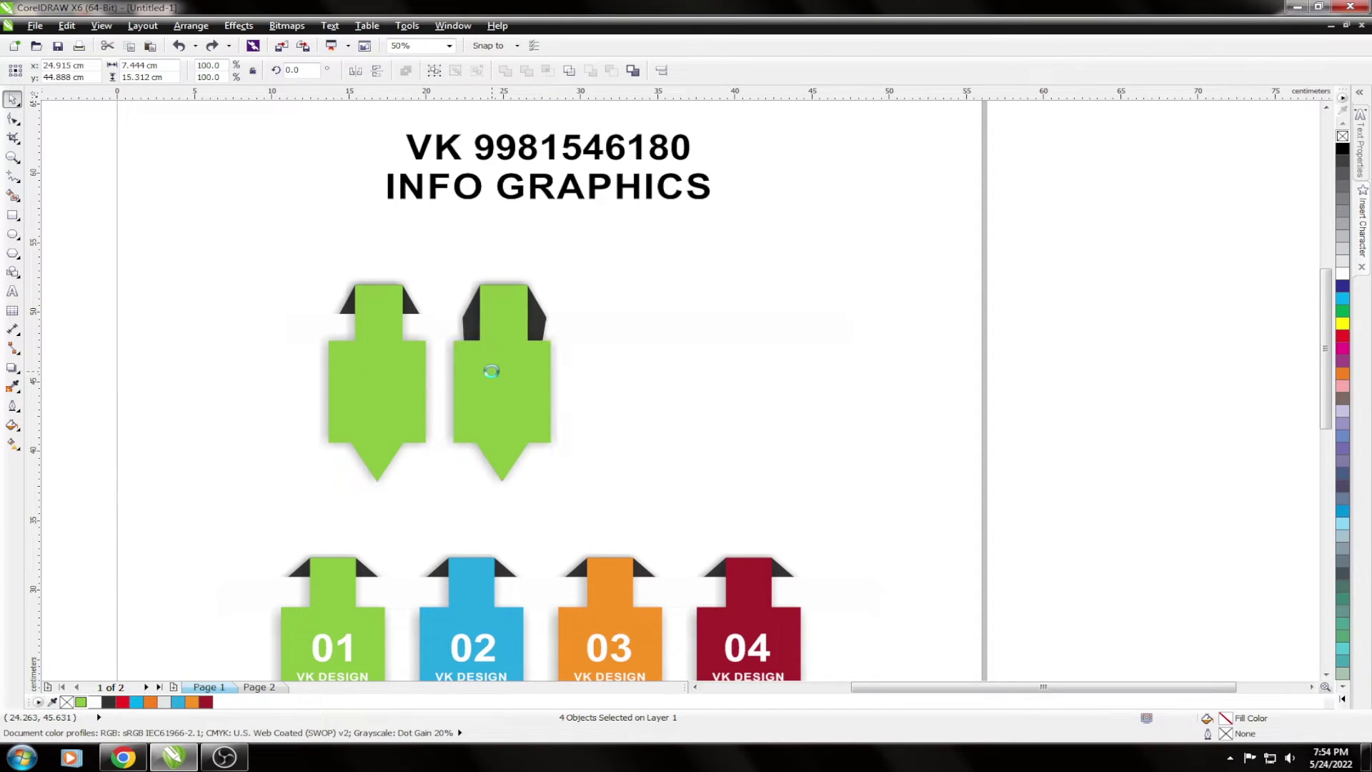
key(ctrl+r)
key(ctrl+r)
click(282, 404)
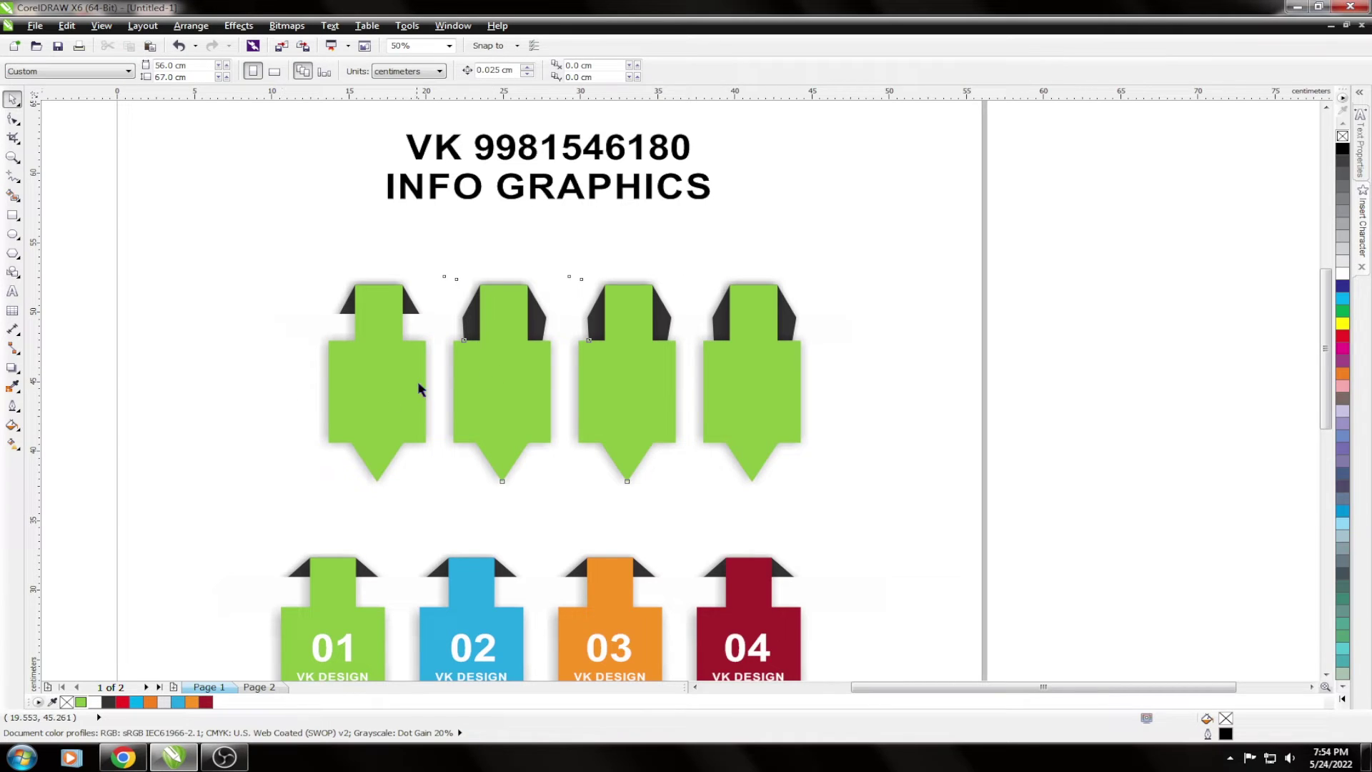
Bring the white band in front of the four arrows.
click(342, 339)
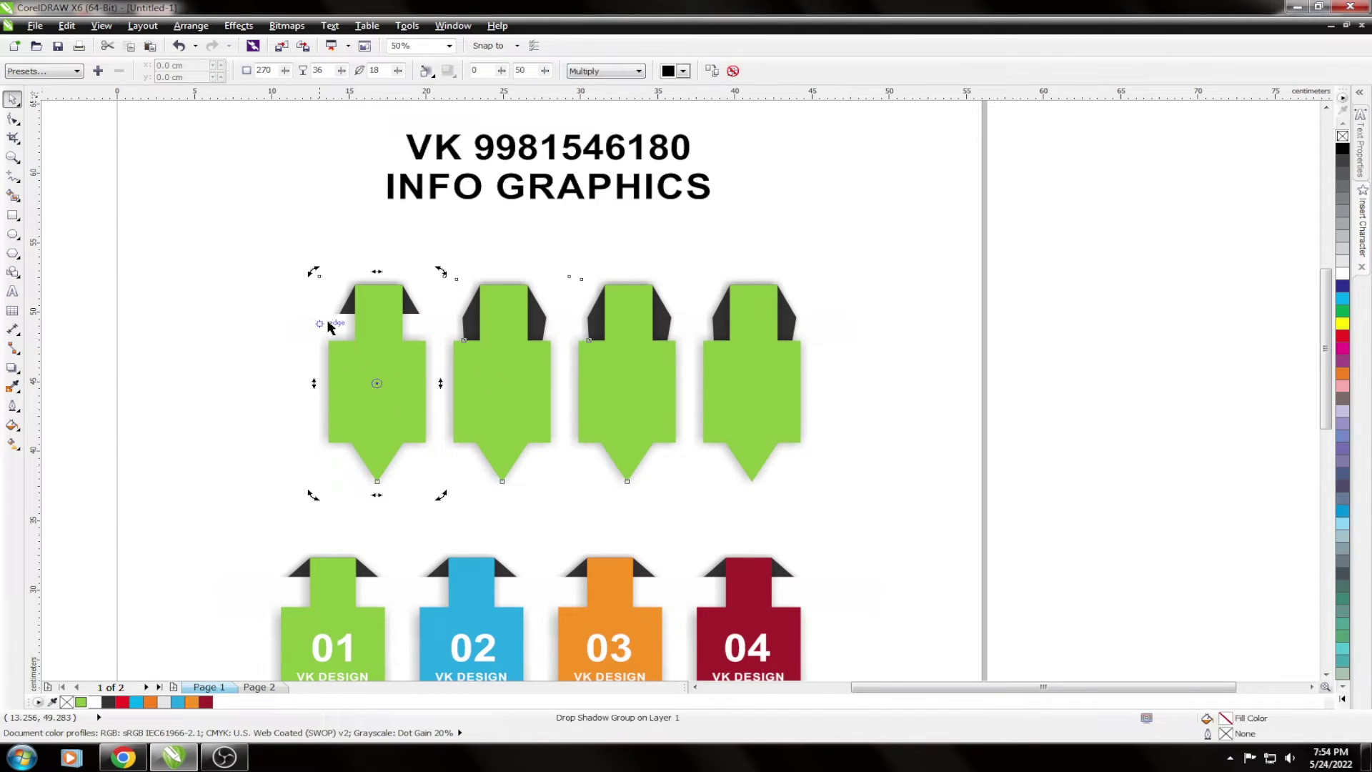
click(312, 330)
key(shift+Page_Up)
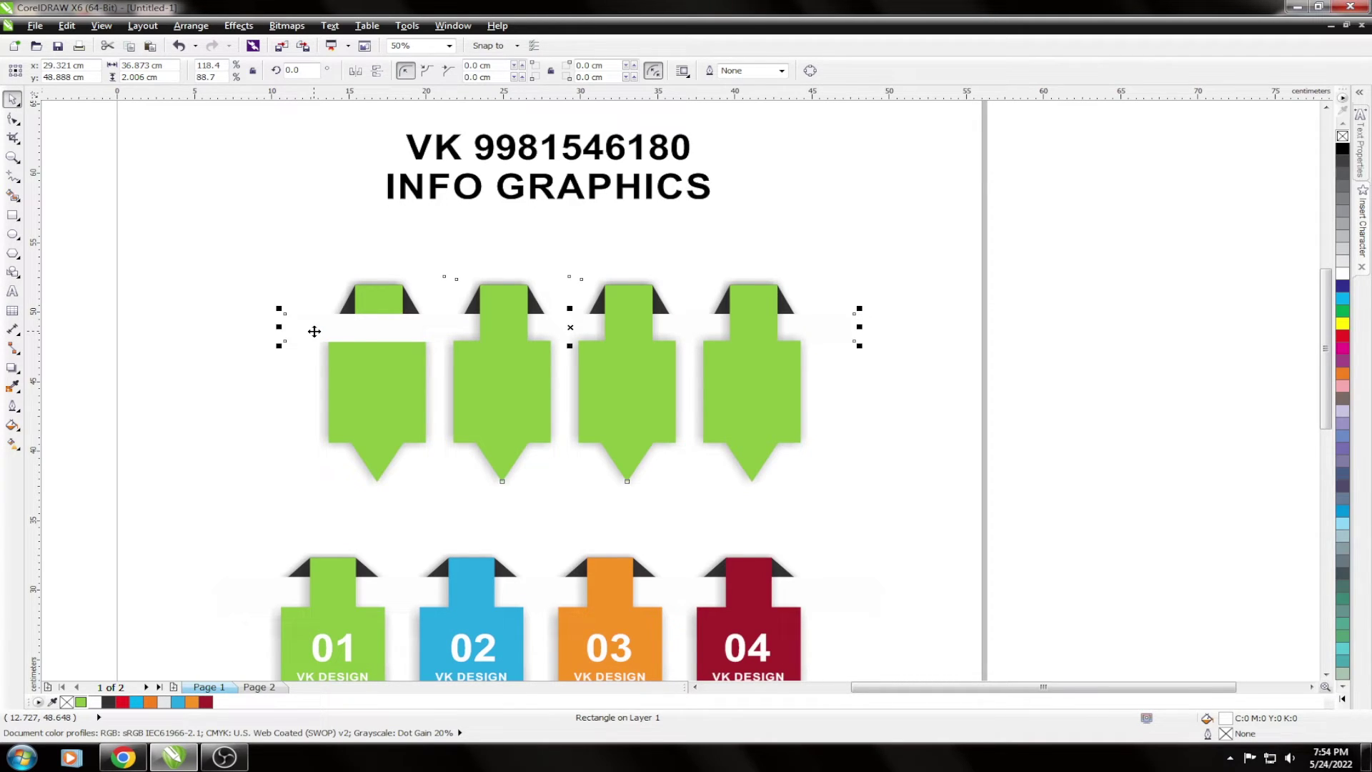
Fill the second, third and fourth top arrows blue, orange and dark red.
click(524, 333)
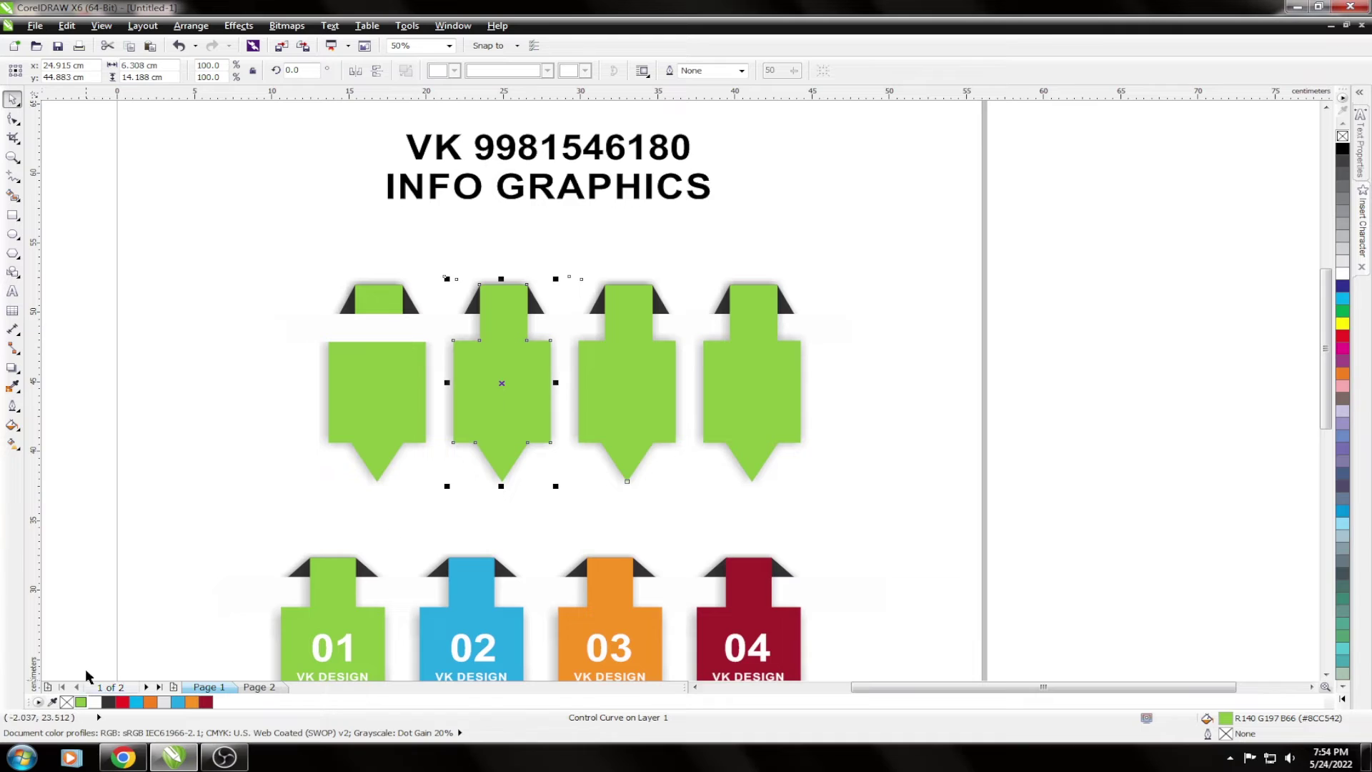
click(177, 703)
click(595, 430)
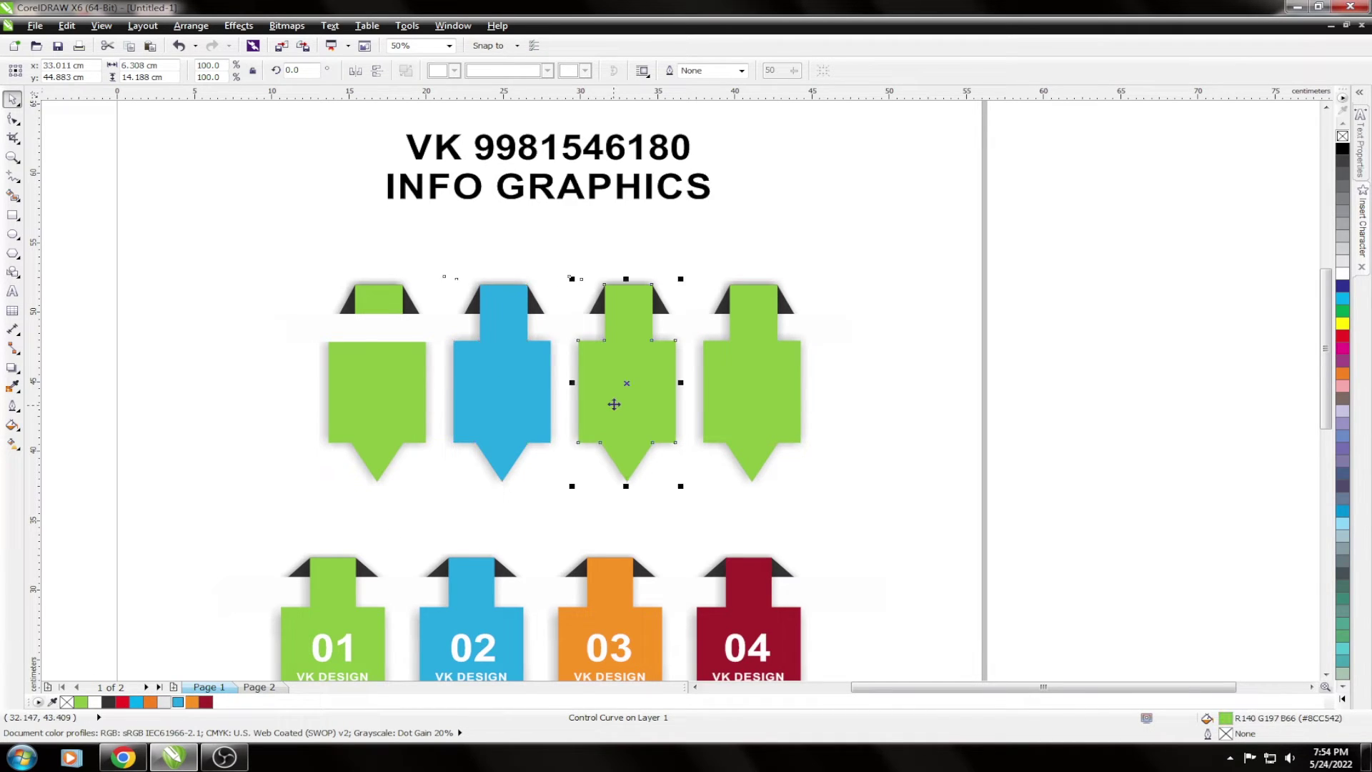
click(191, 702)
click(770, 375)
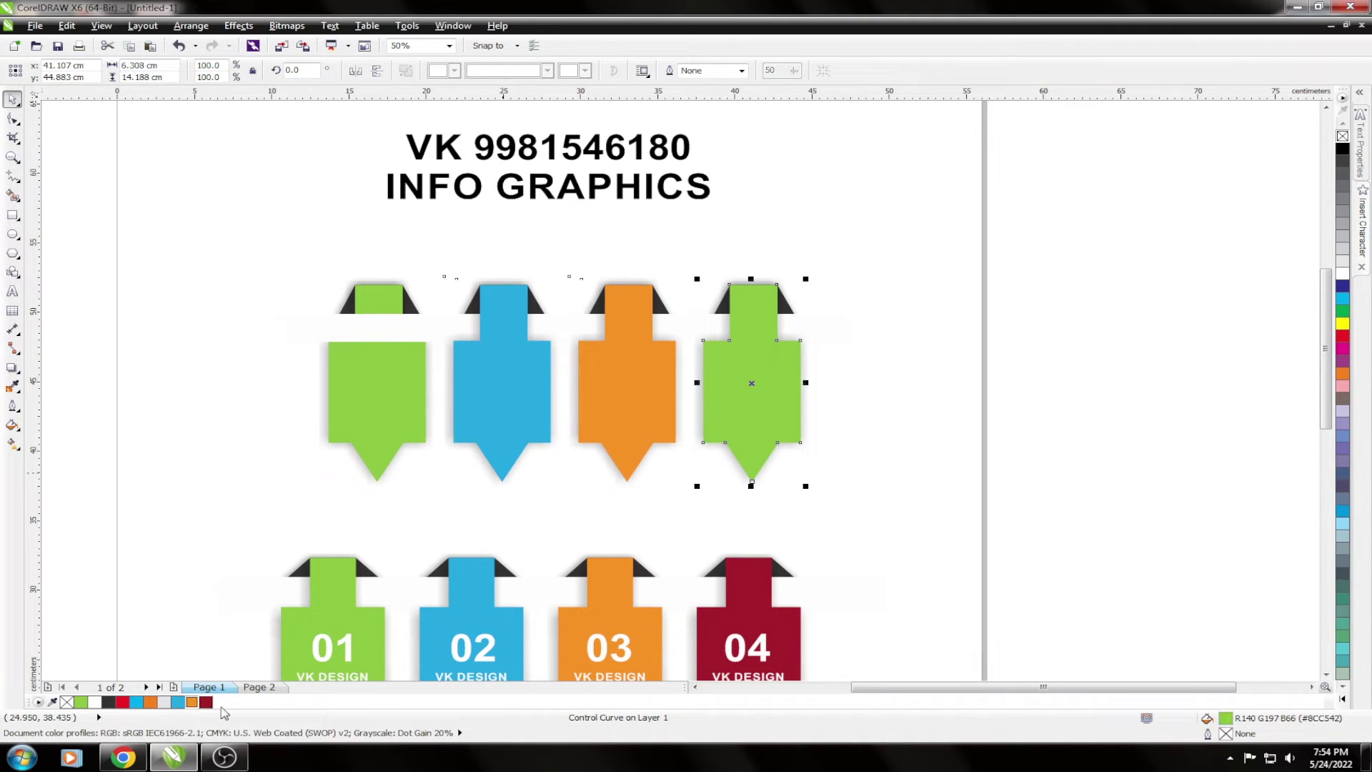
click(208, 702)
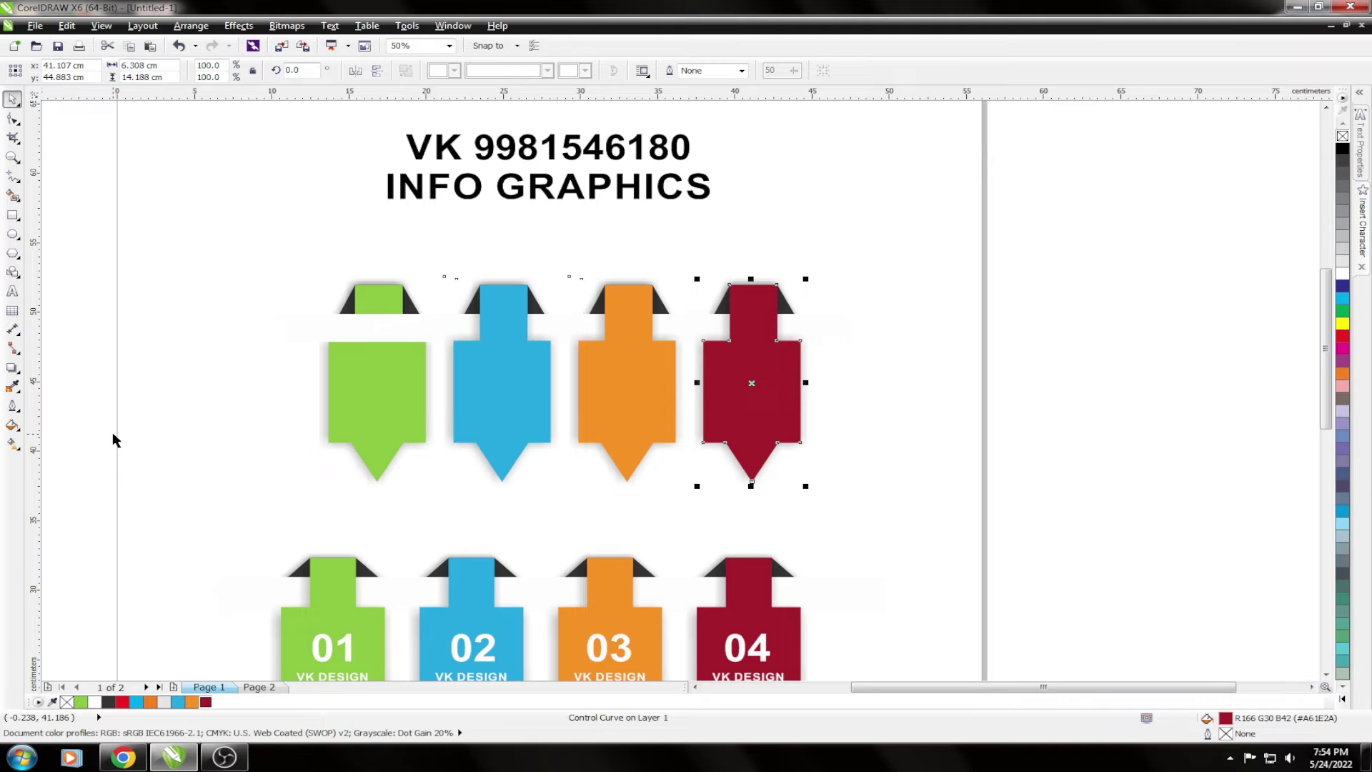
click(143, 370)
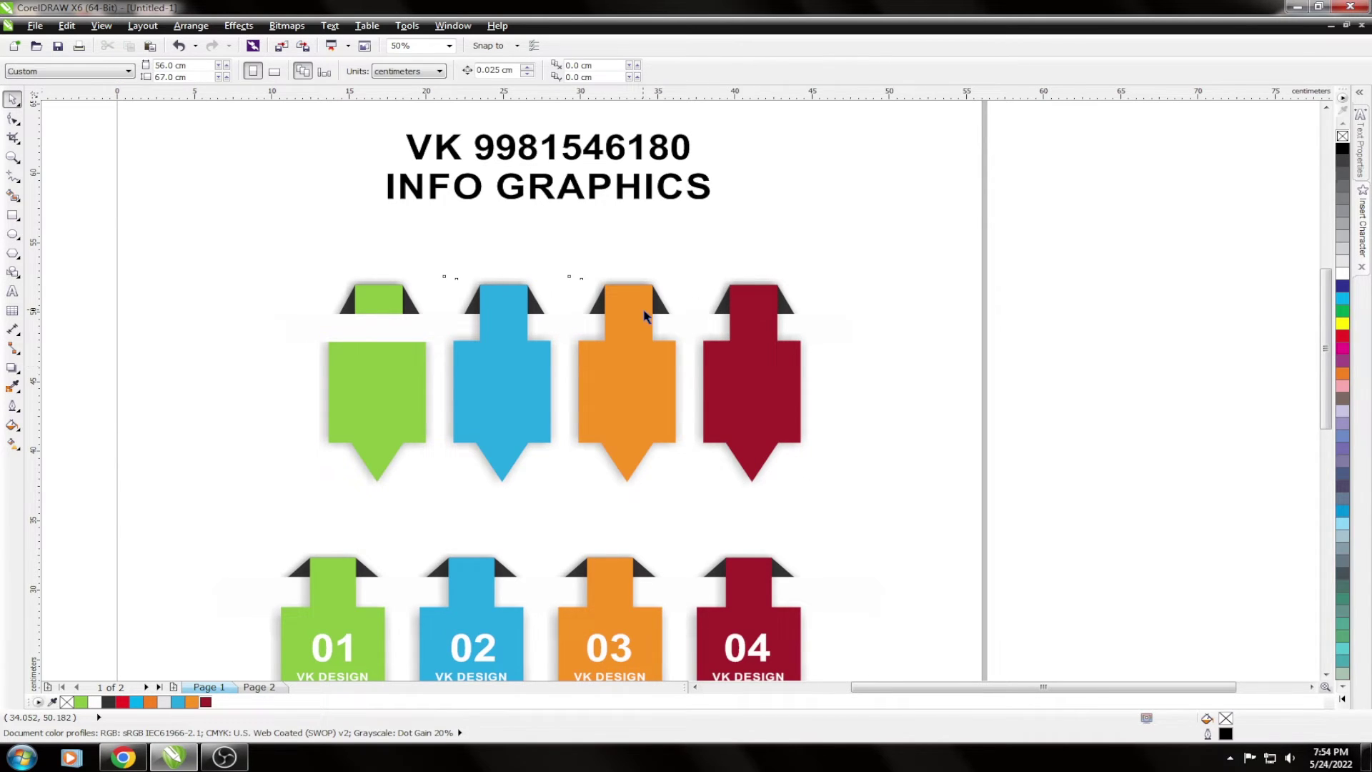
scroll(644, 317, down, 2)
drag(423, 224, 803, 557)
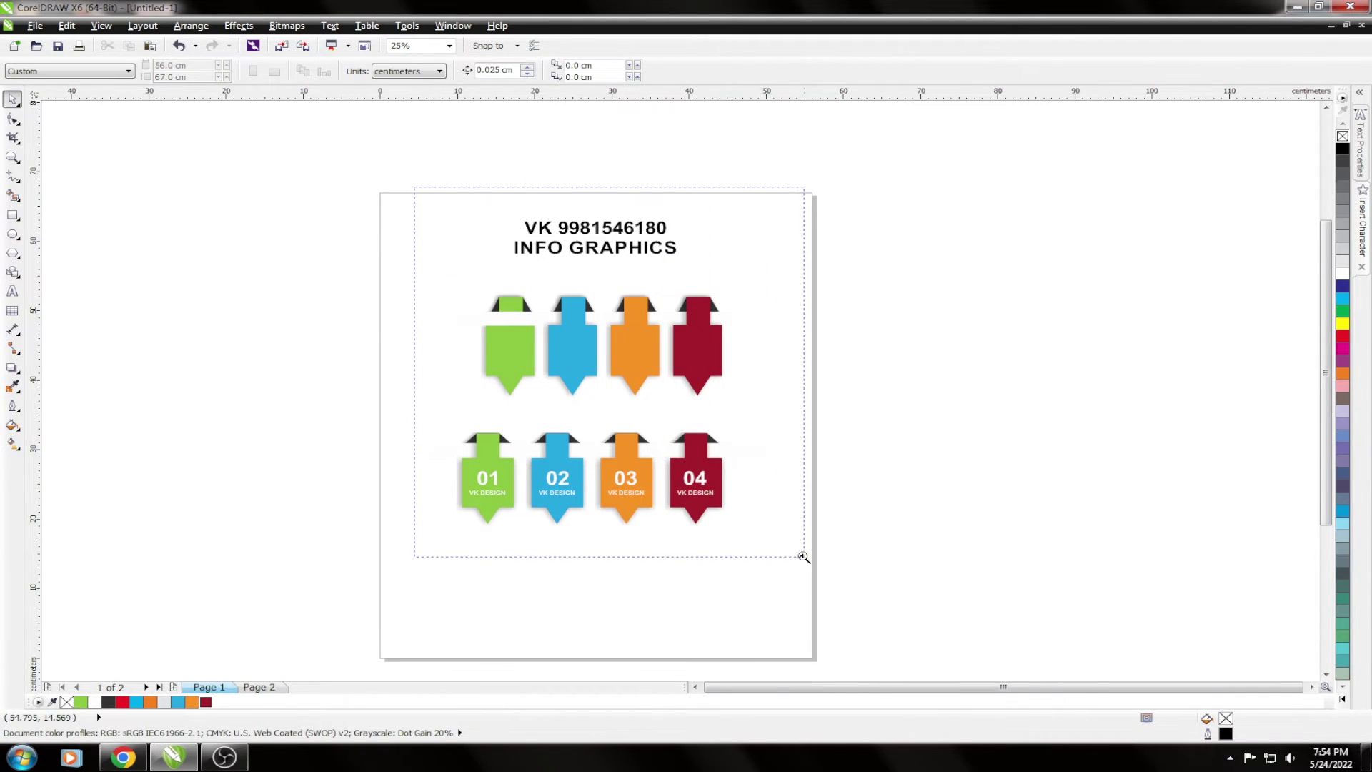
Undo the recolouring, then refill the top arrows blue, orange and dark red.
key(ctrl+z)
key(ctrl+z)
key(ctrl+z)
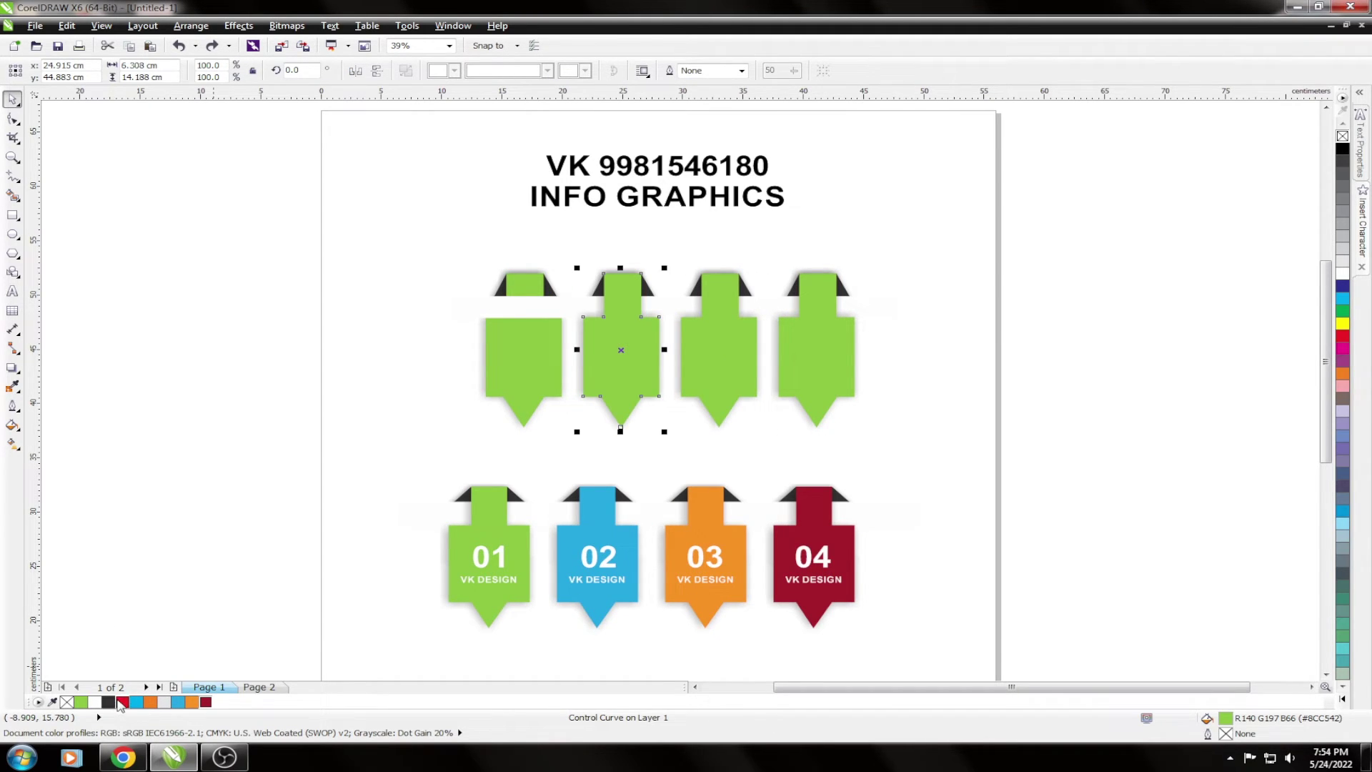
click(177, 702)
click(725, 351)
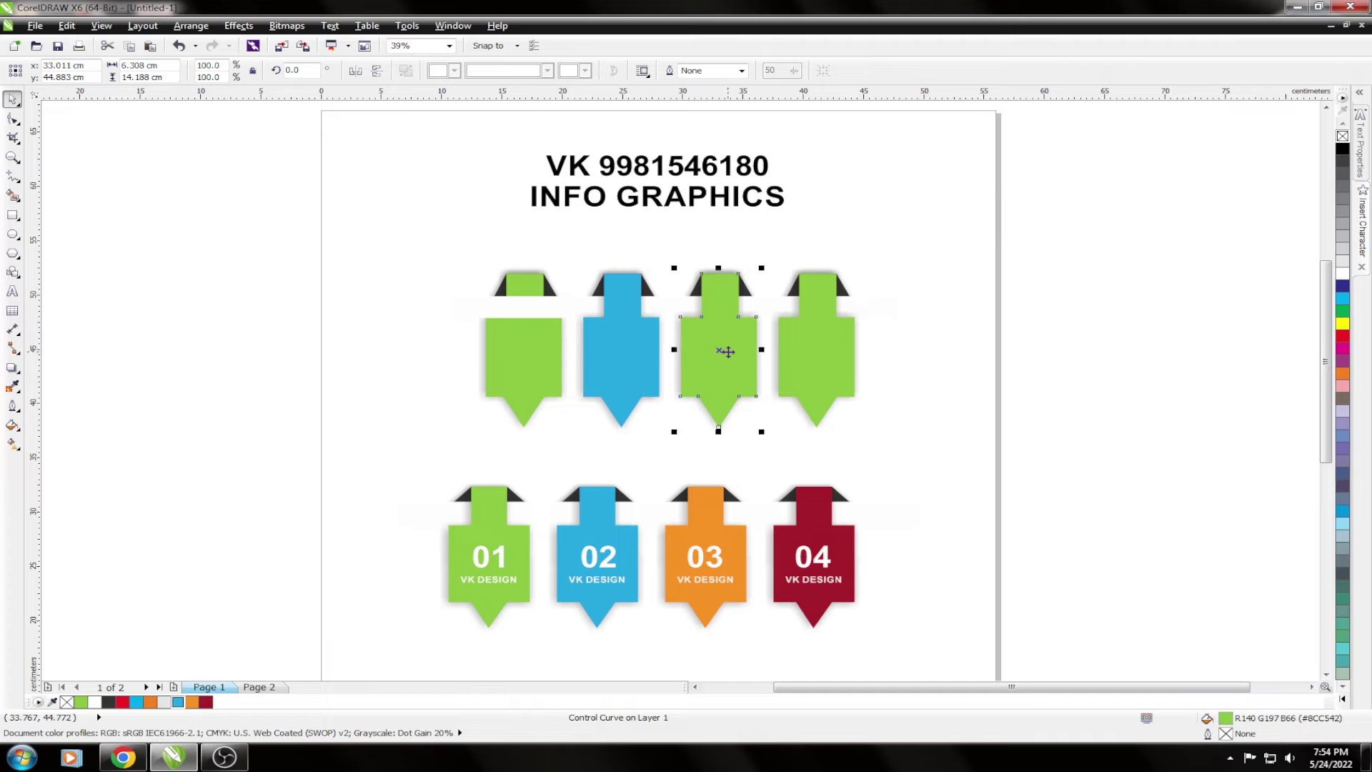
click(191, 702)
click(827, 406)
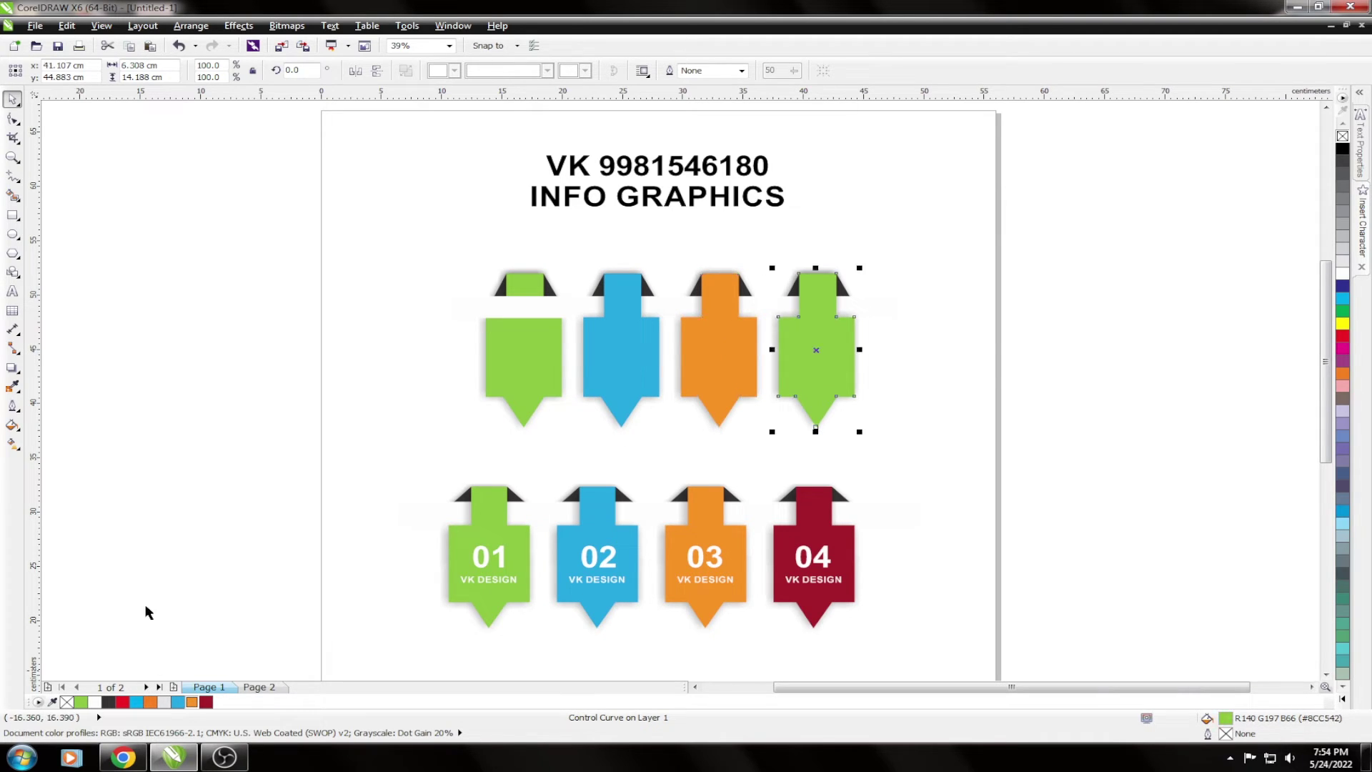
click(205, 701)
click(160, 461)
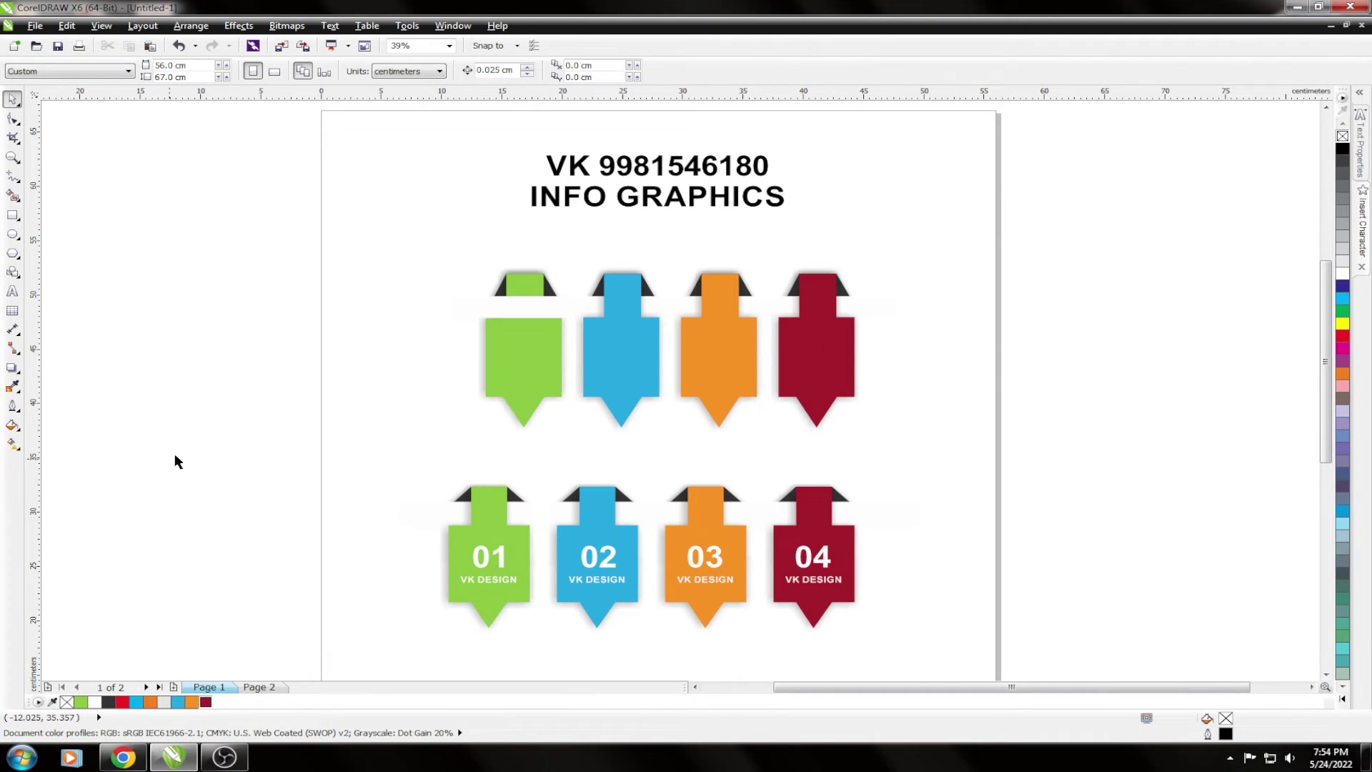
Zoom in on the top row and marquee-select all four arrows.
key(F2)
drag(355, 221, 903, 545)
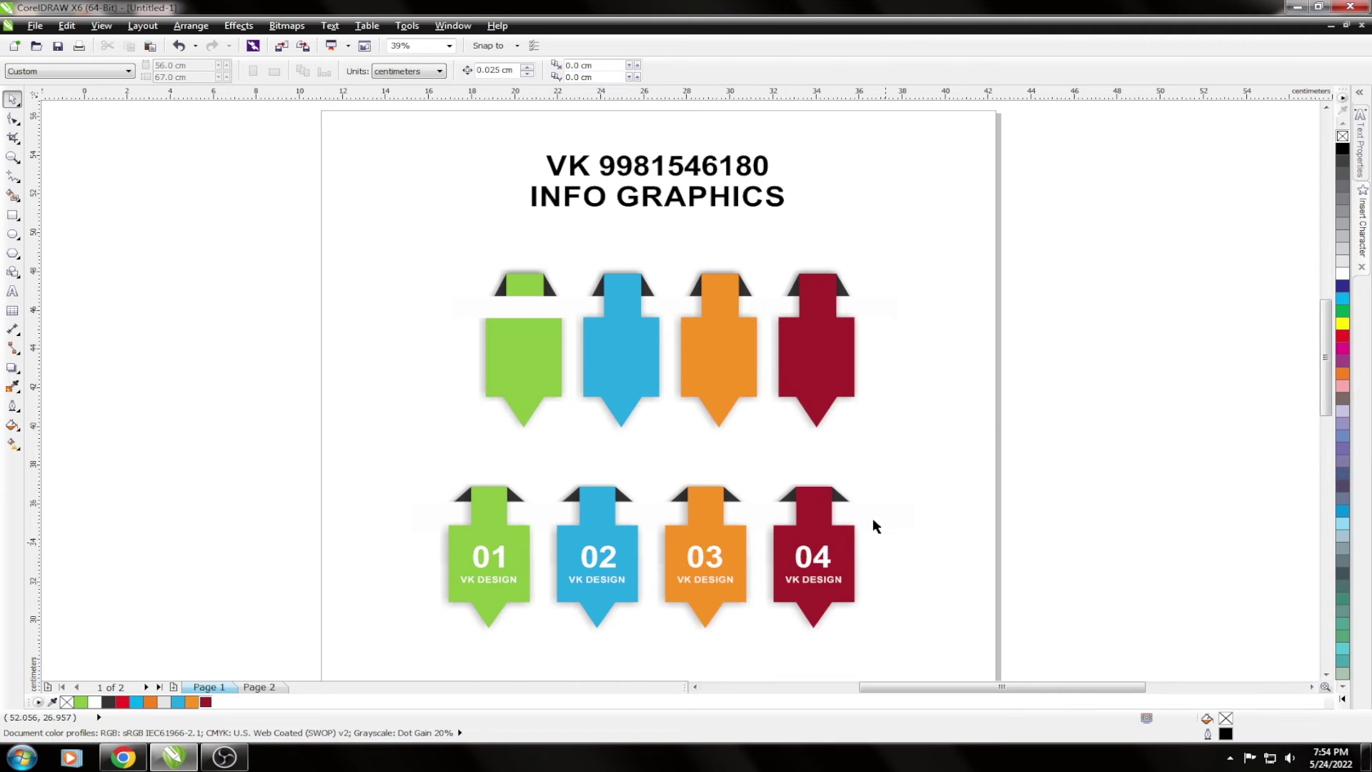
click(427, 206)
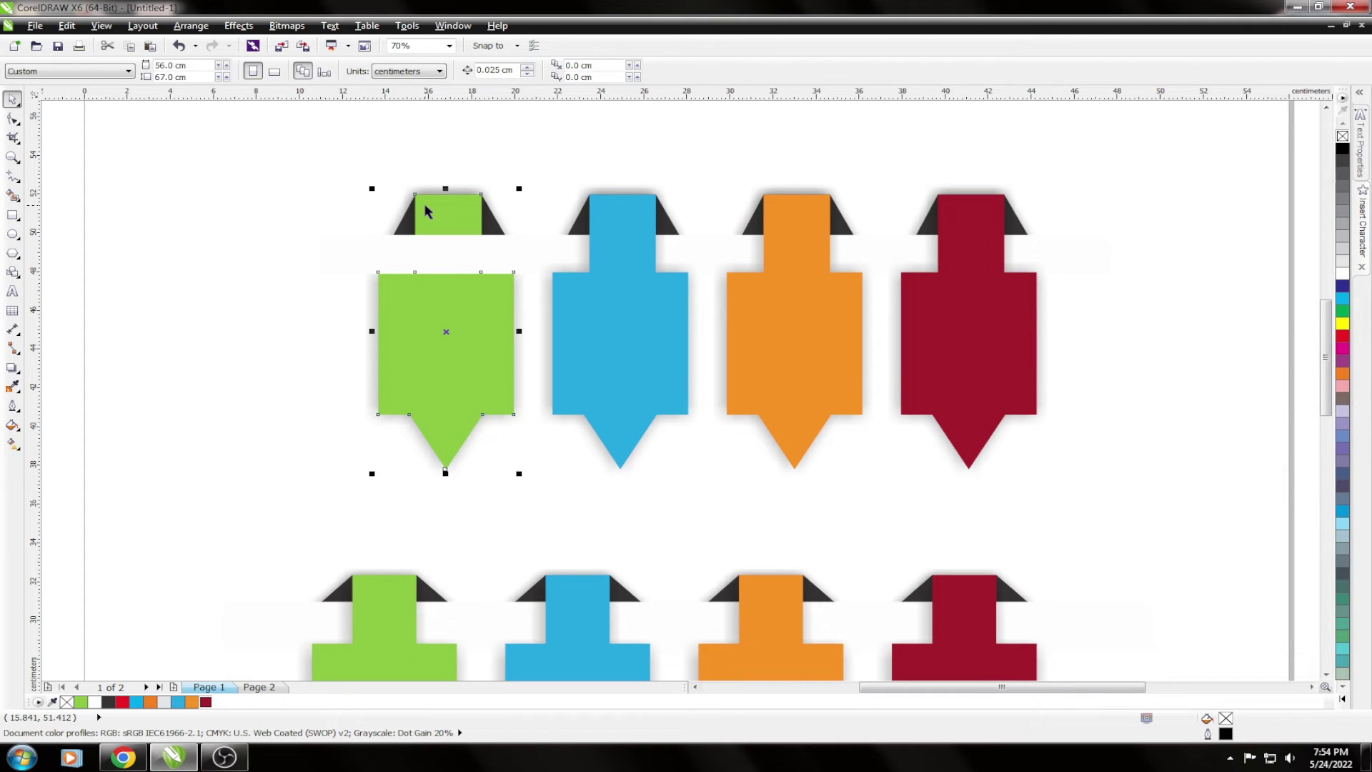
click(428, 207)
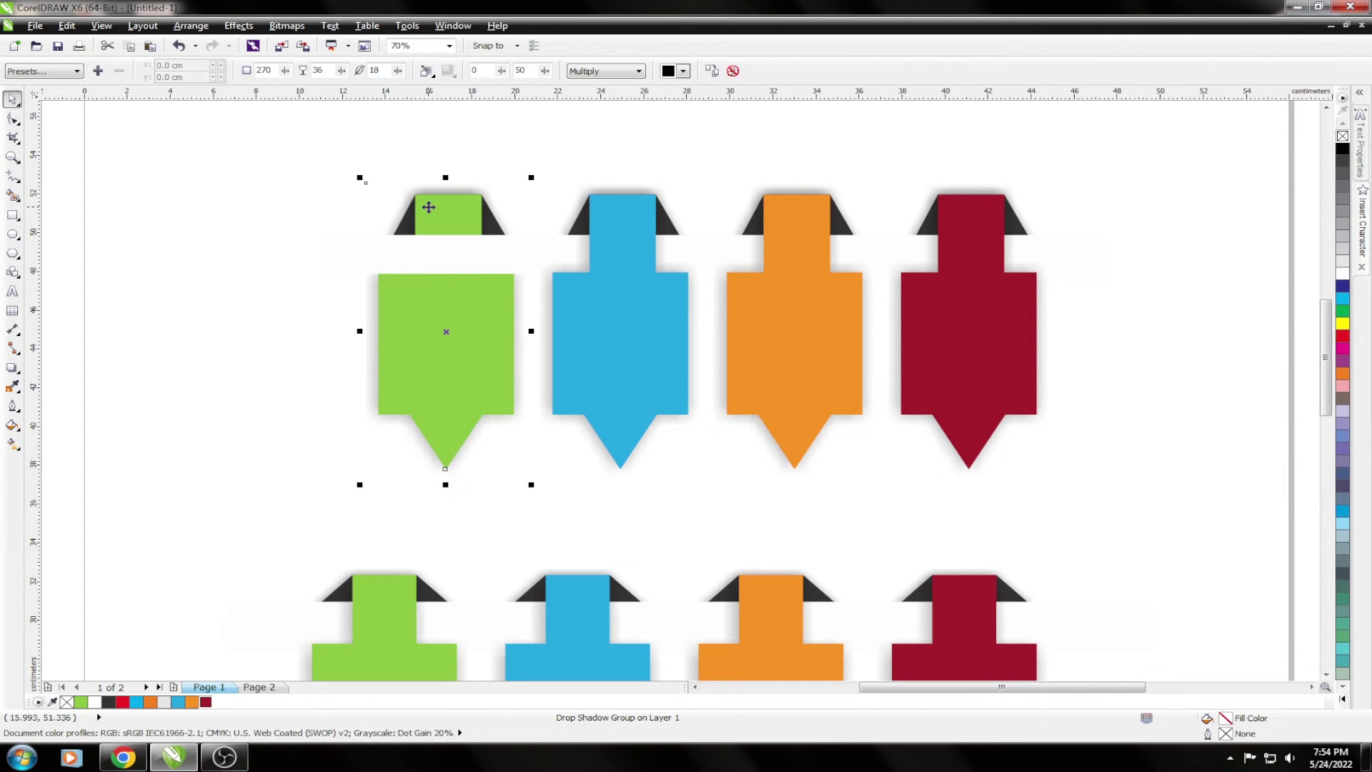
click(293, 248)
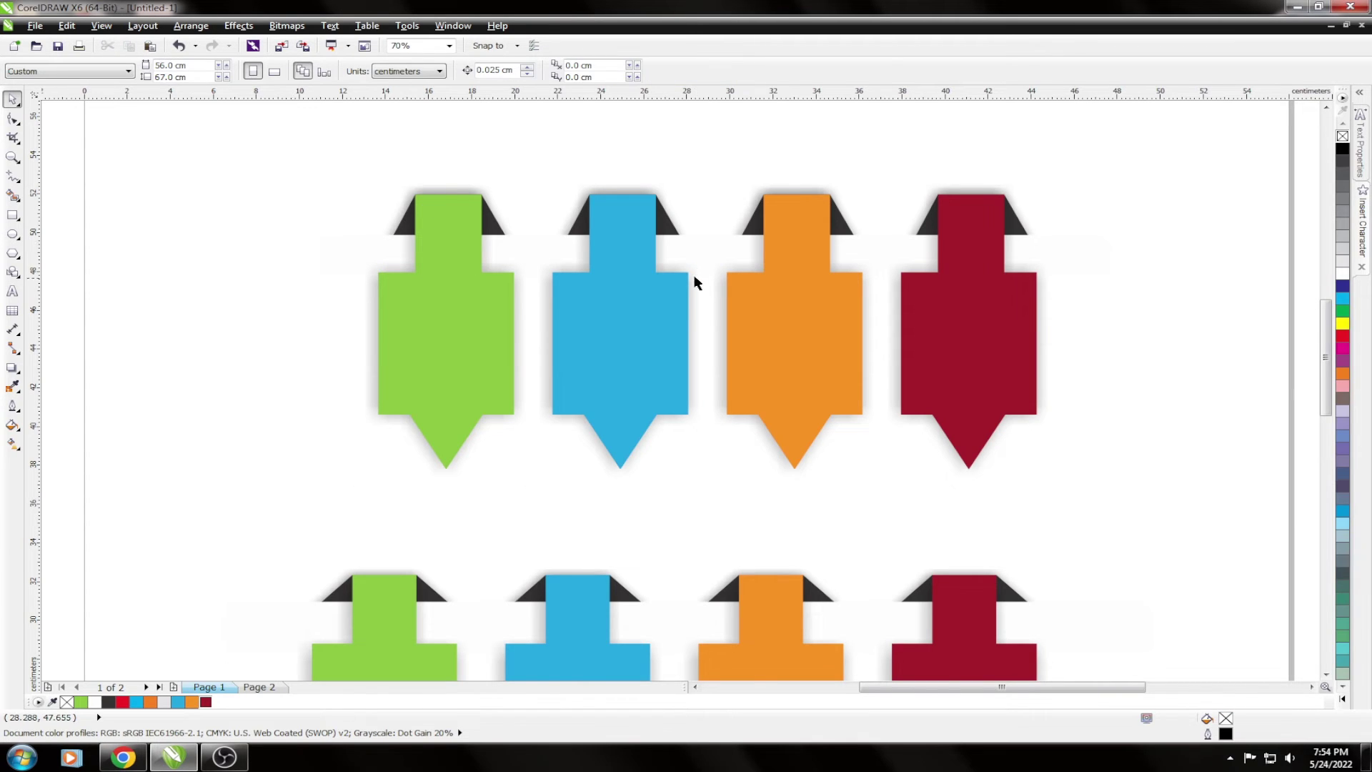
scroll(697, 282, down, 2)
drag(386, 187, 875, 392)
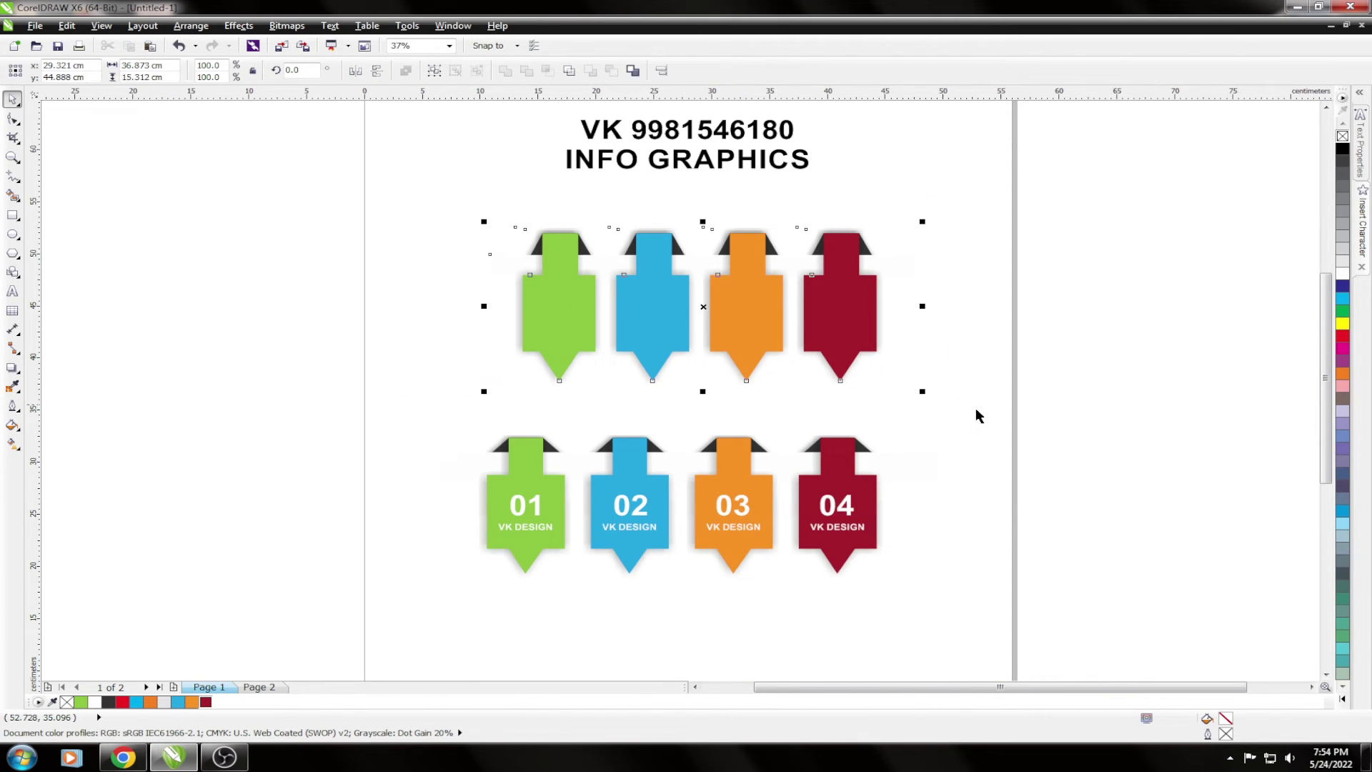
Group the top-row arrows and nudge the group slightly left.
key(ctrl+g)
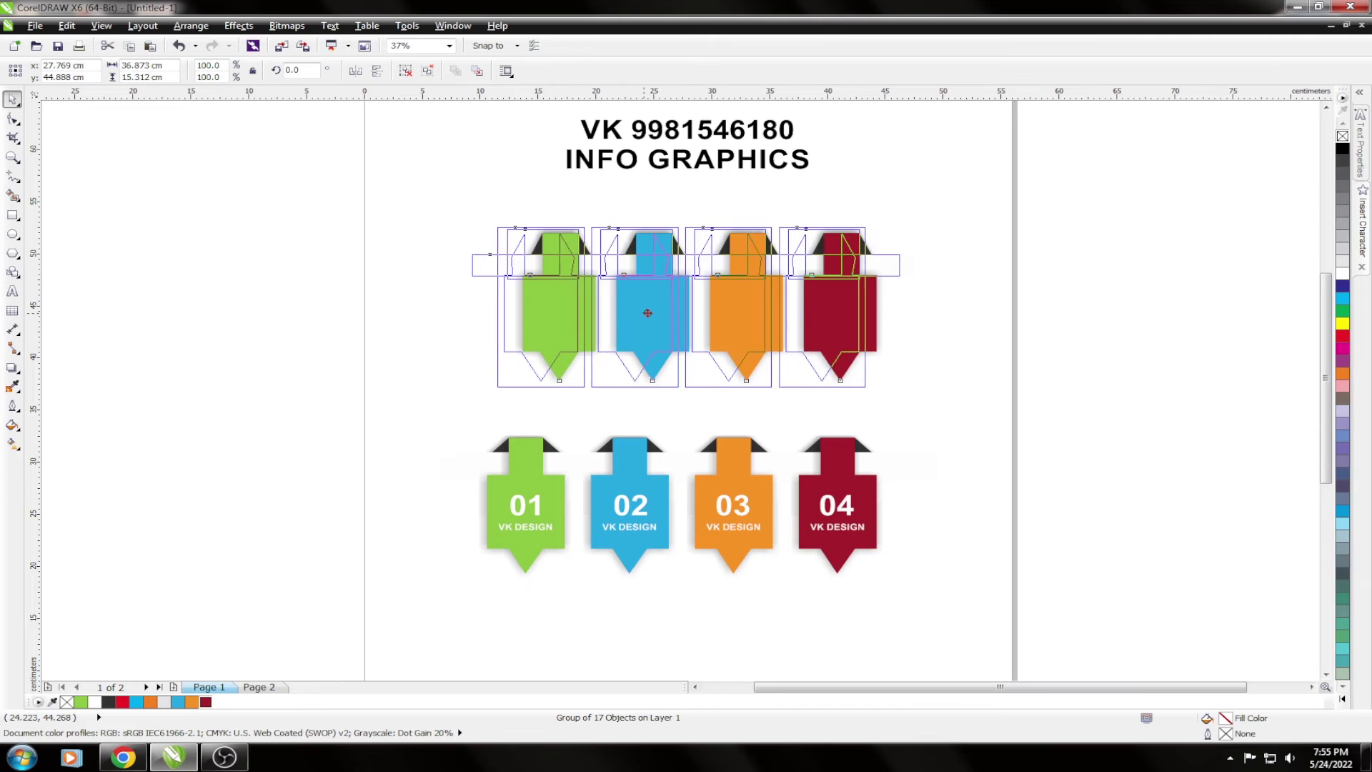
drag(664, 309, 638, 312)
click(422, 393)
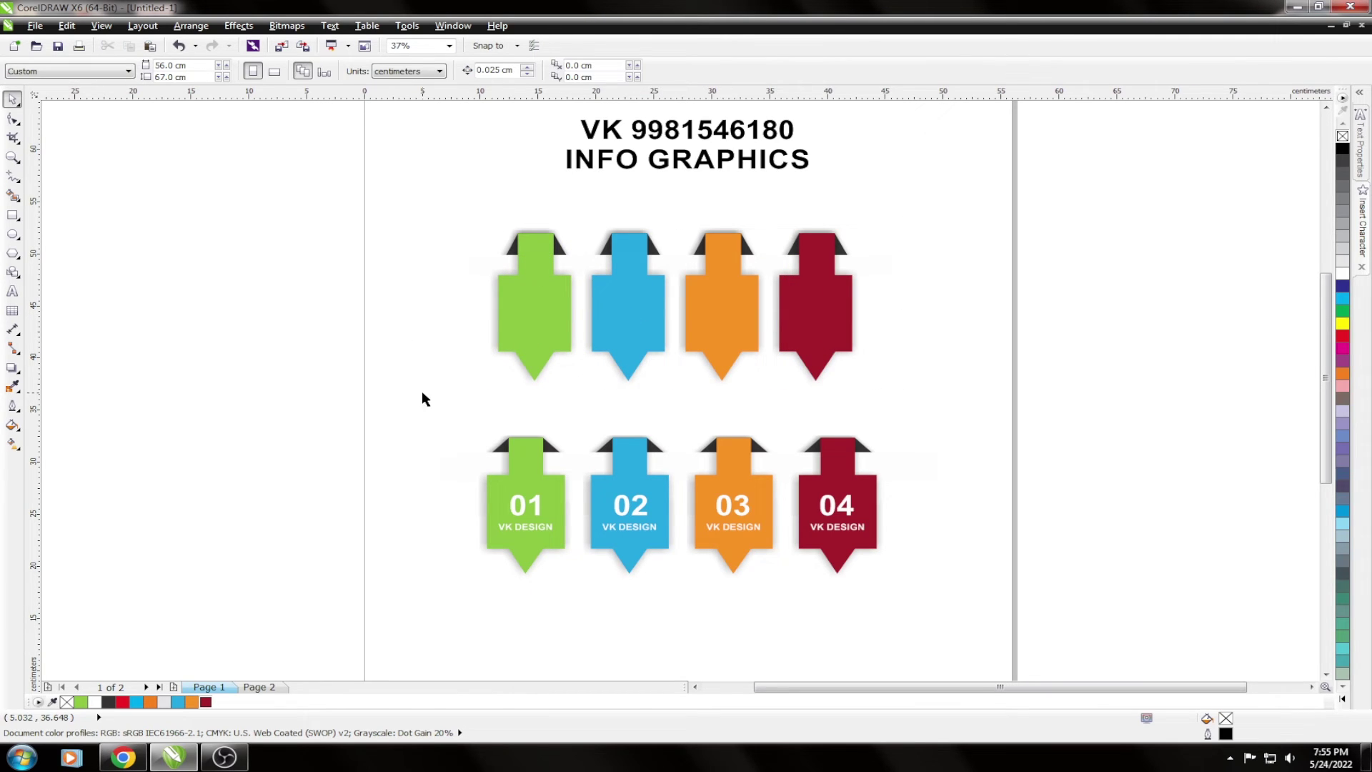
click(540, 343)
key(shift+F2)
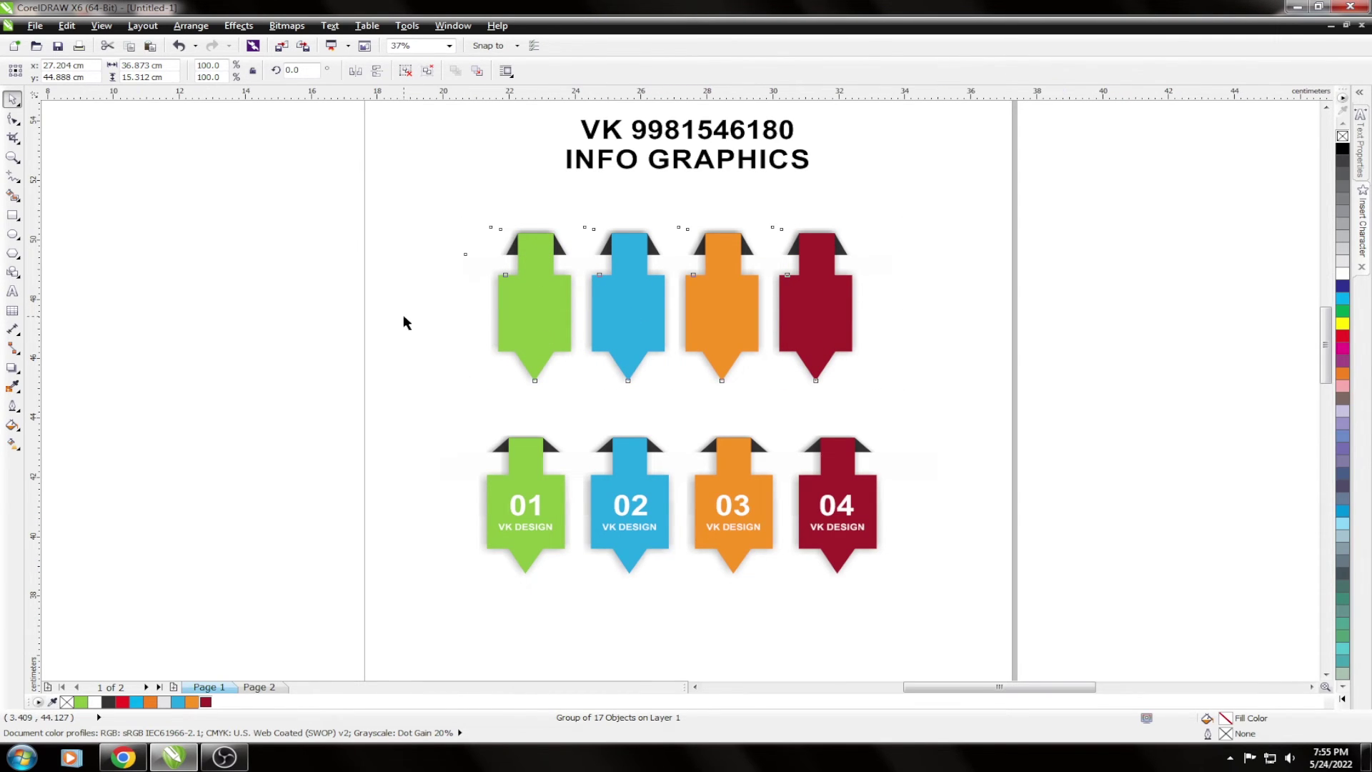
key(Escape)
Add a bold 48 pt "01" label on the green arrow and move it lower.
click(12, 291)
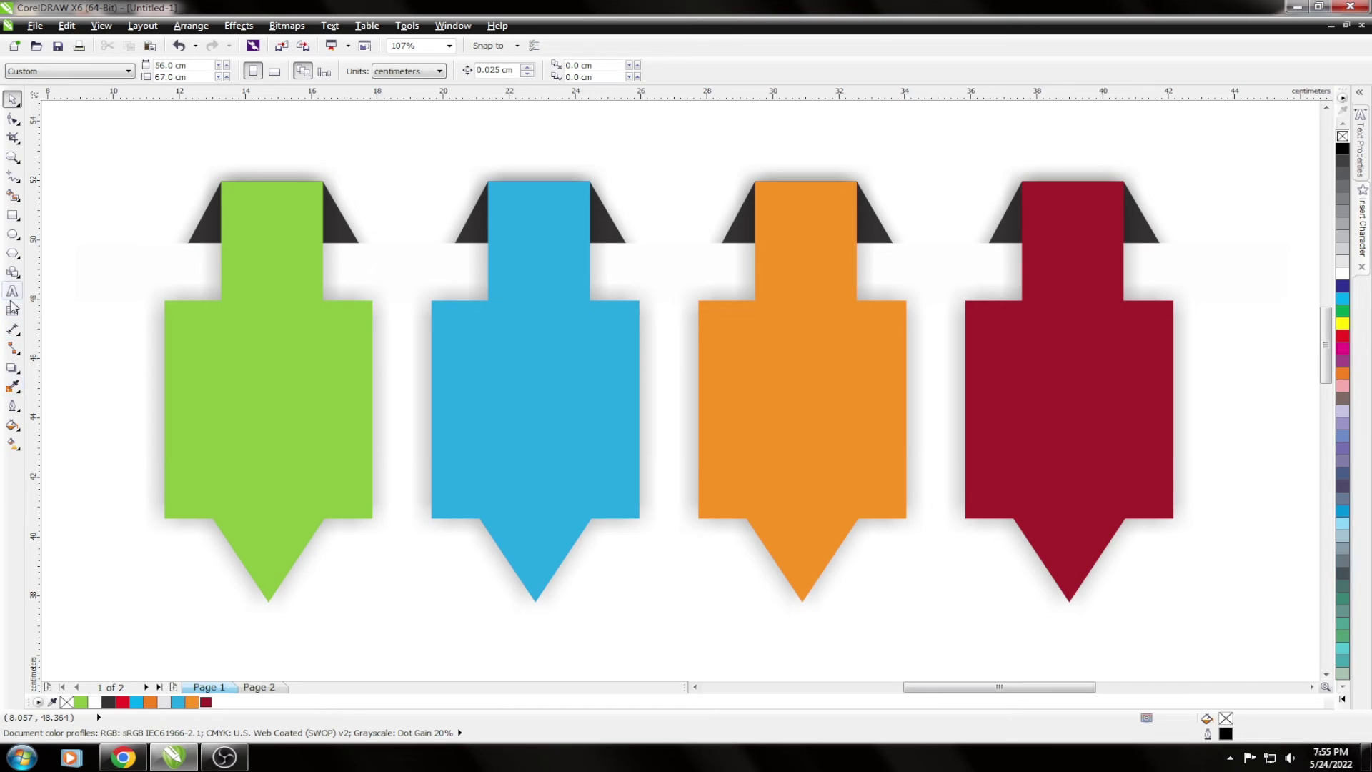
click(285, 419)
text(04)
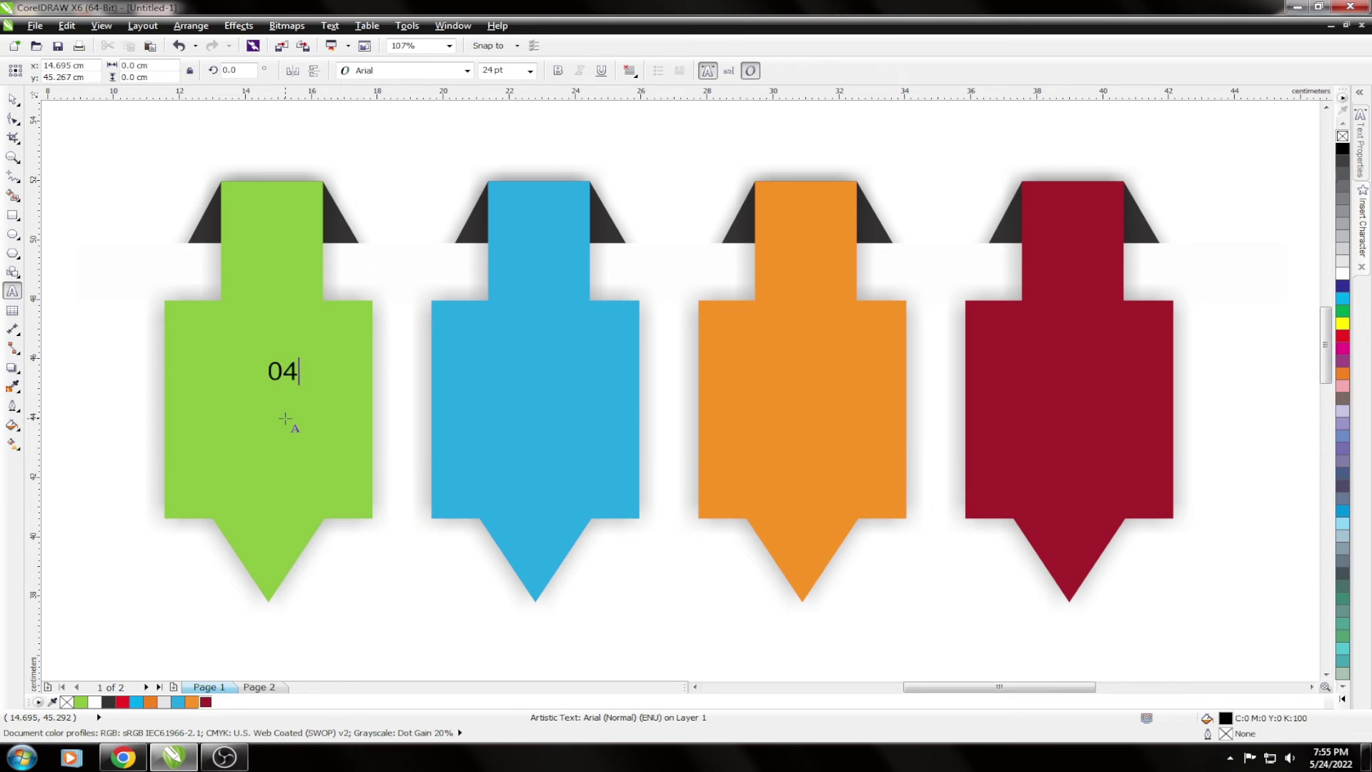
key(BackSpace)
text(1)
key(ctrl+b)
key(ctrl+KP_8)
key(ctrl+KP_8)
key(ctrl+space)
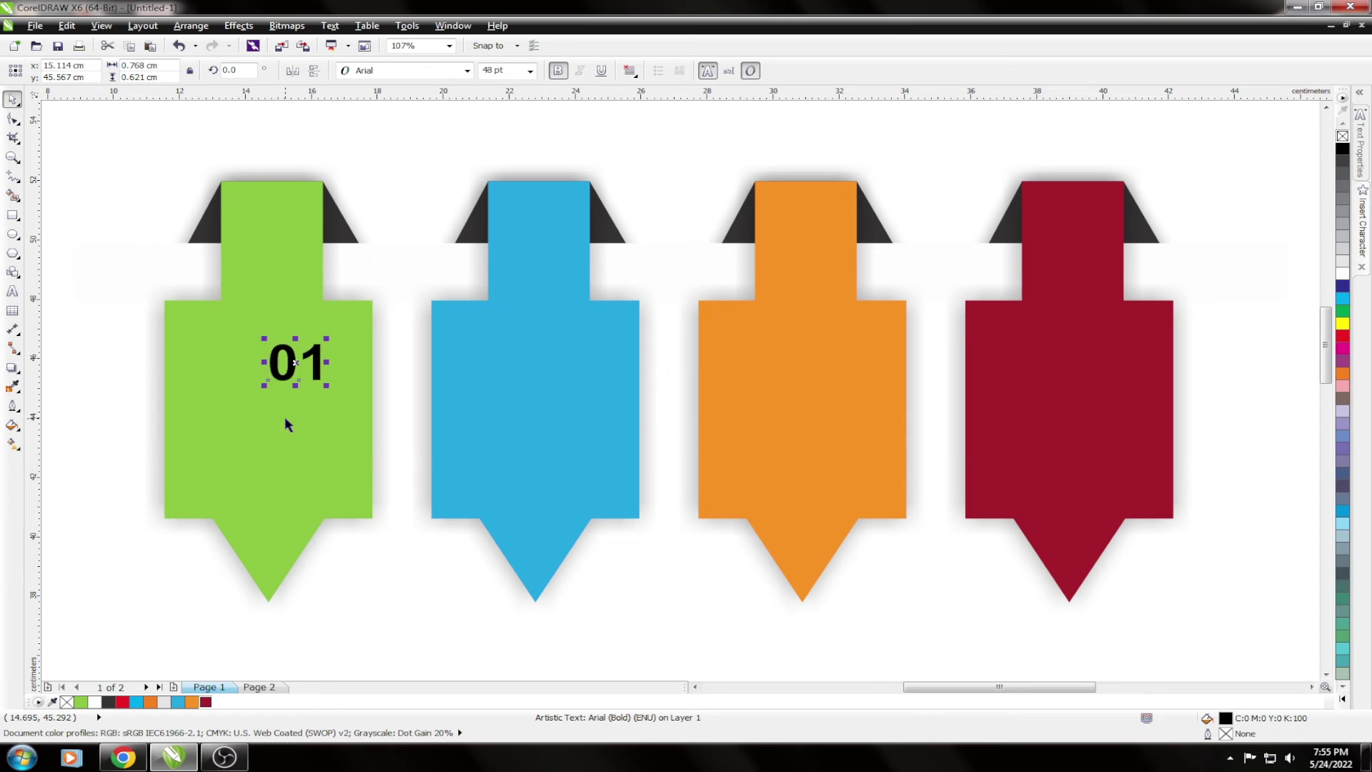
mouse_move(293, 360)
mouse_down()
mouse_move(243, 404)
mouse_move(258, 406)
mouse_up()
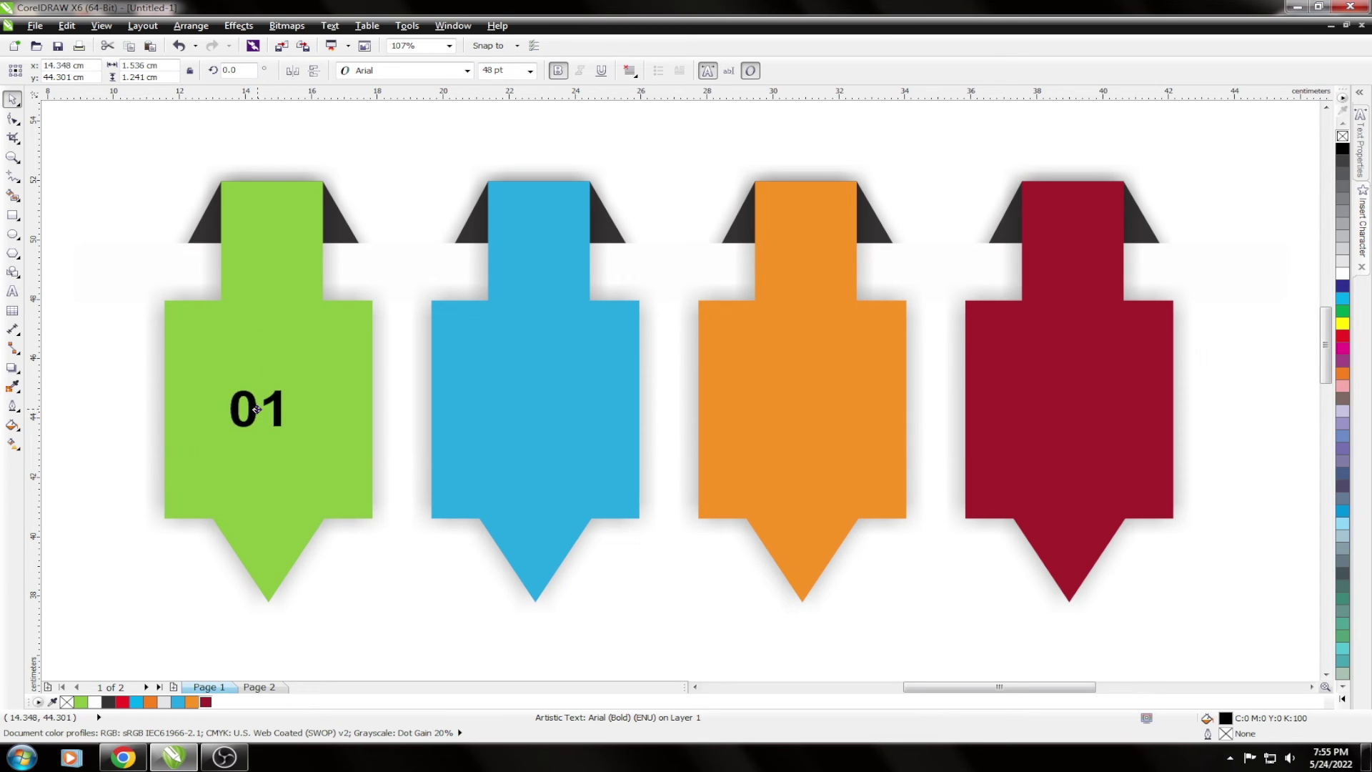
key(Escape)
Center the "01" on the green arrow, enlarge it and change its colour.
click(285, 450)
key(Escape)
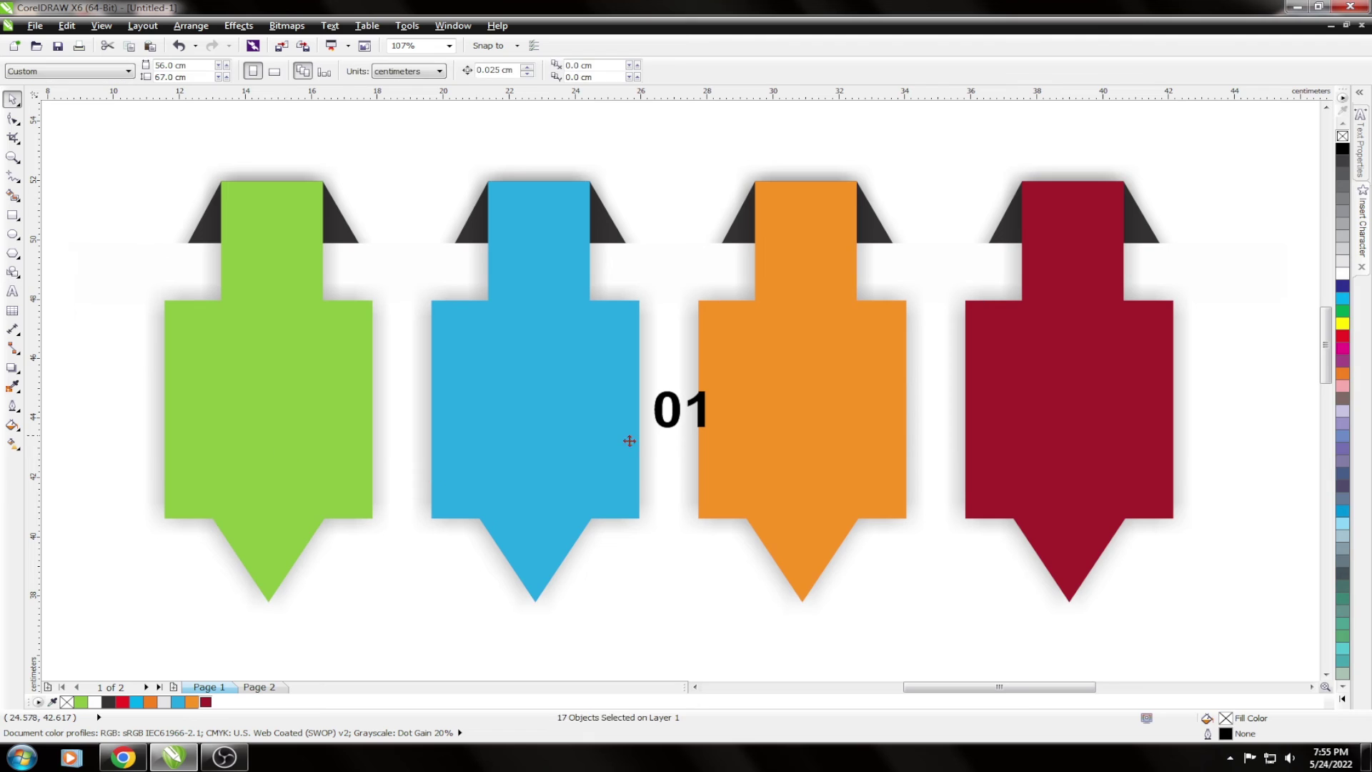
click(677, 414)
shift+click(266, 454)
key(c)
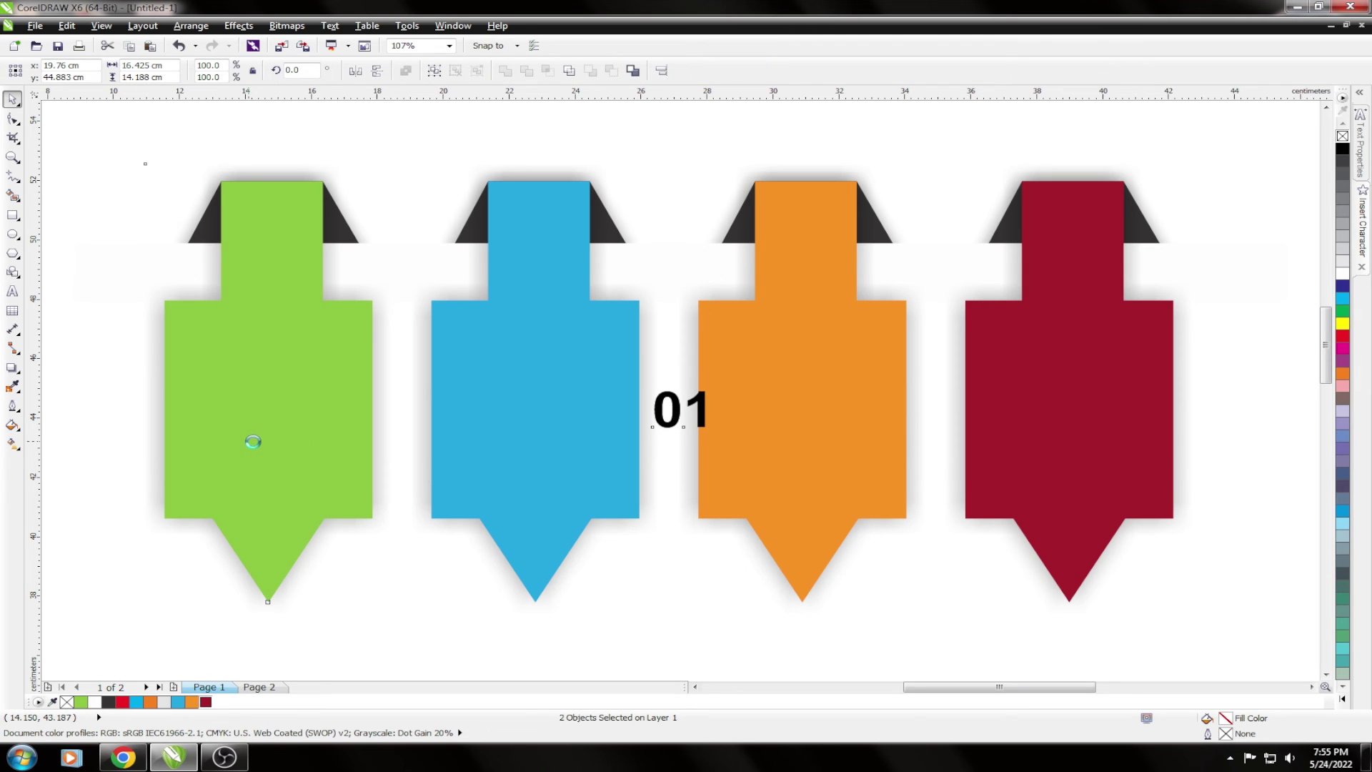
key(e)
key(Escape)
click(285, 397)
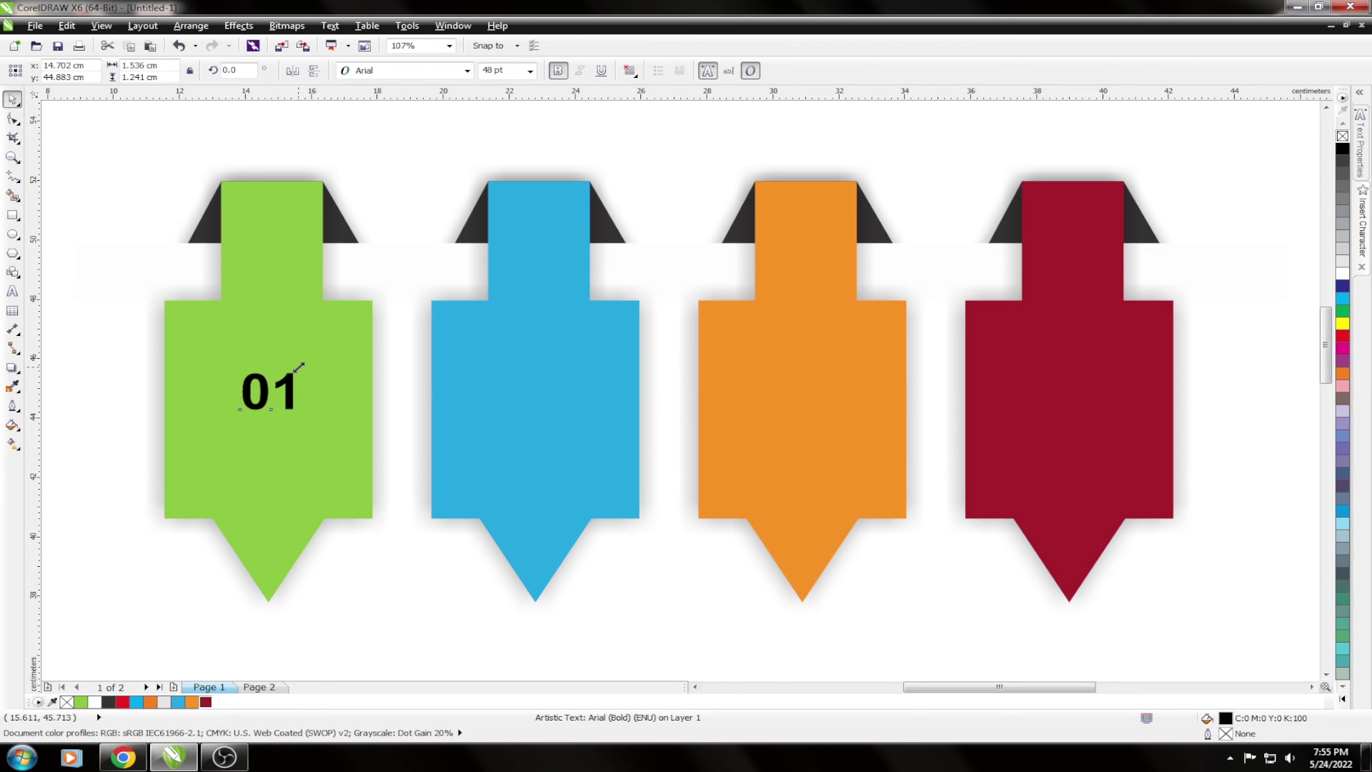
drag(304, 366, 315, 357)
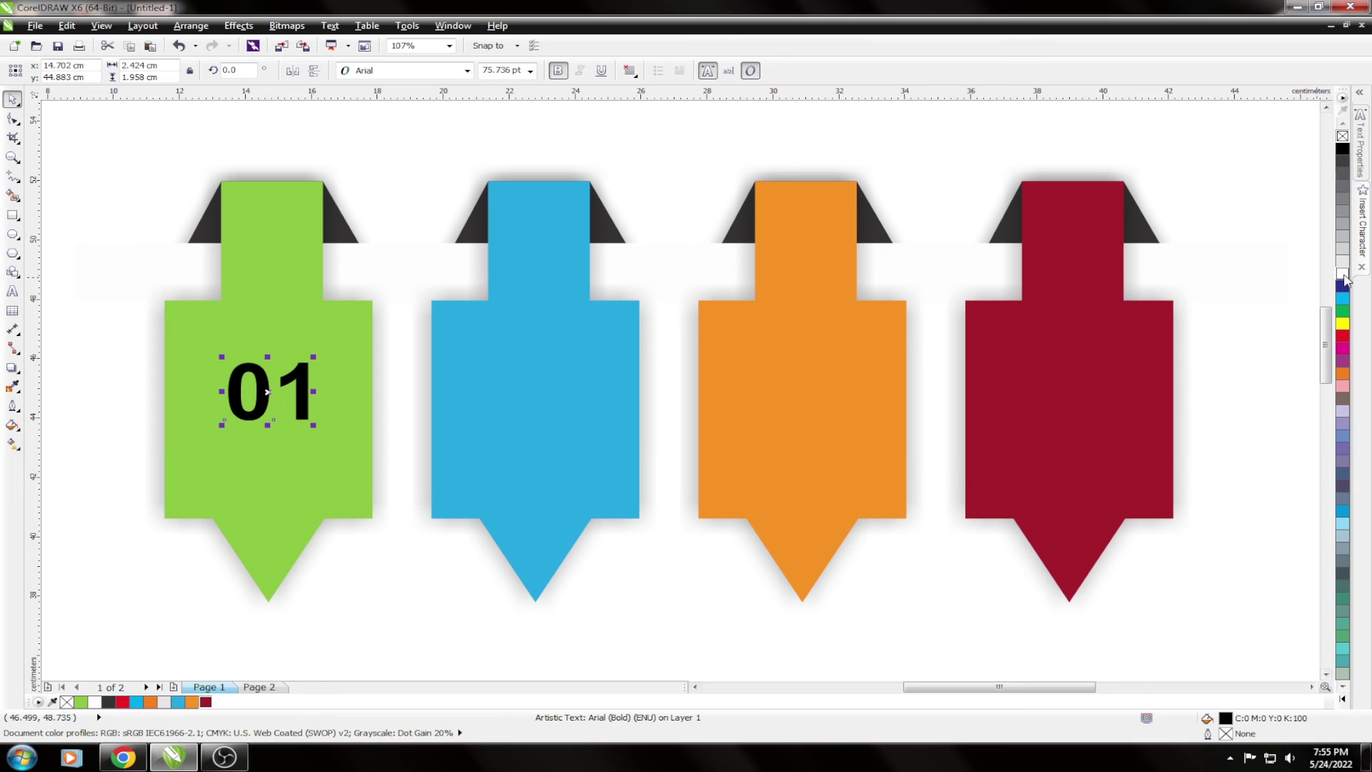
click(1344, 278)
key(Escape)
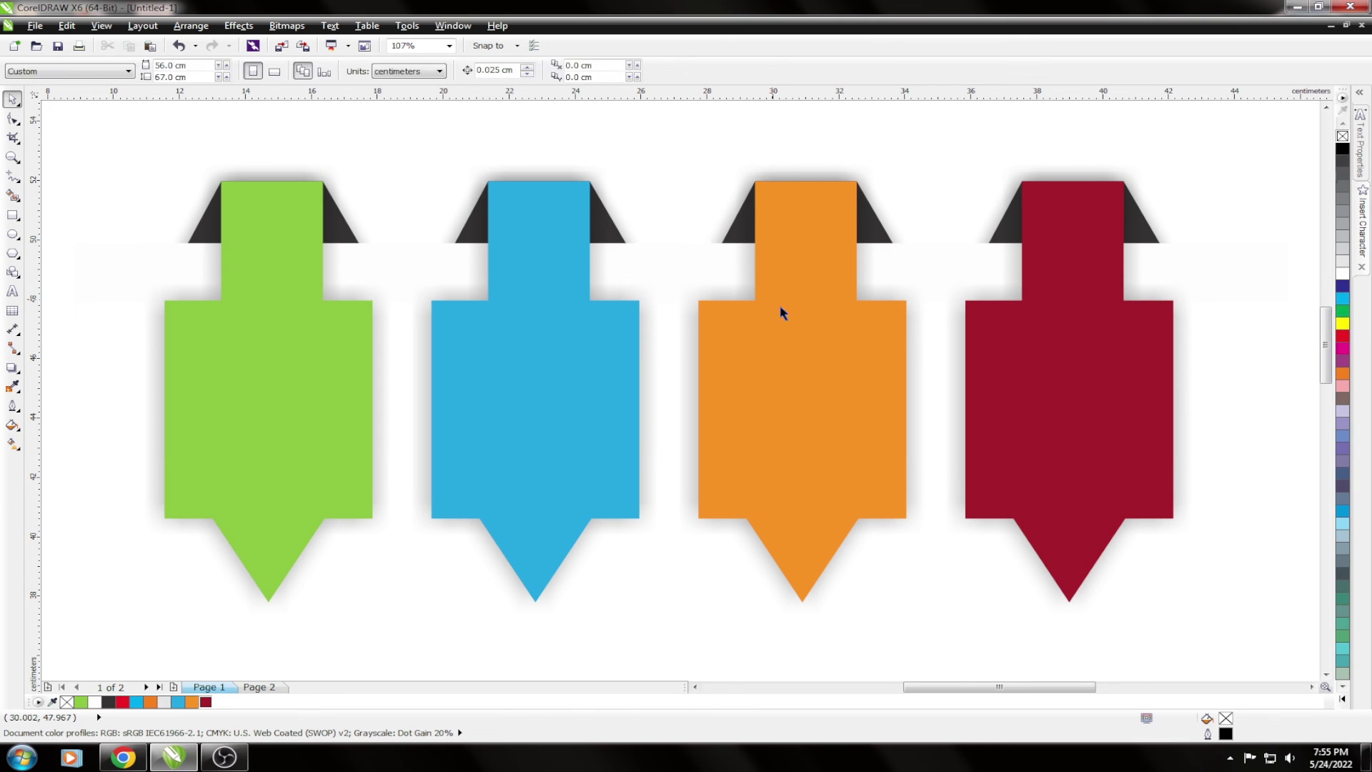
Zoom to the title and top arrow row and show them in full-screen preview.
scroll(503, 500, down, 5)
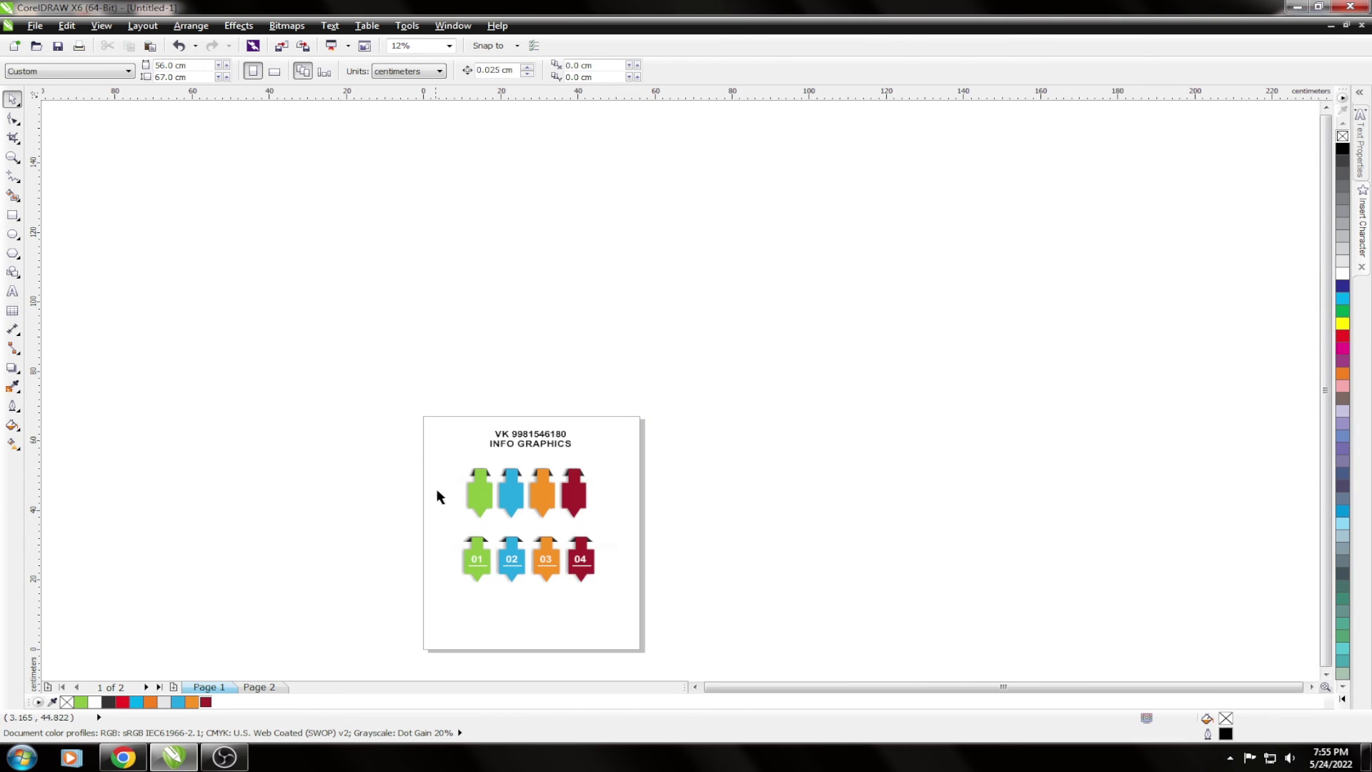
drag(401, 411, 633, 528)
scroll(715, 507, down, 1)
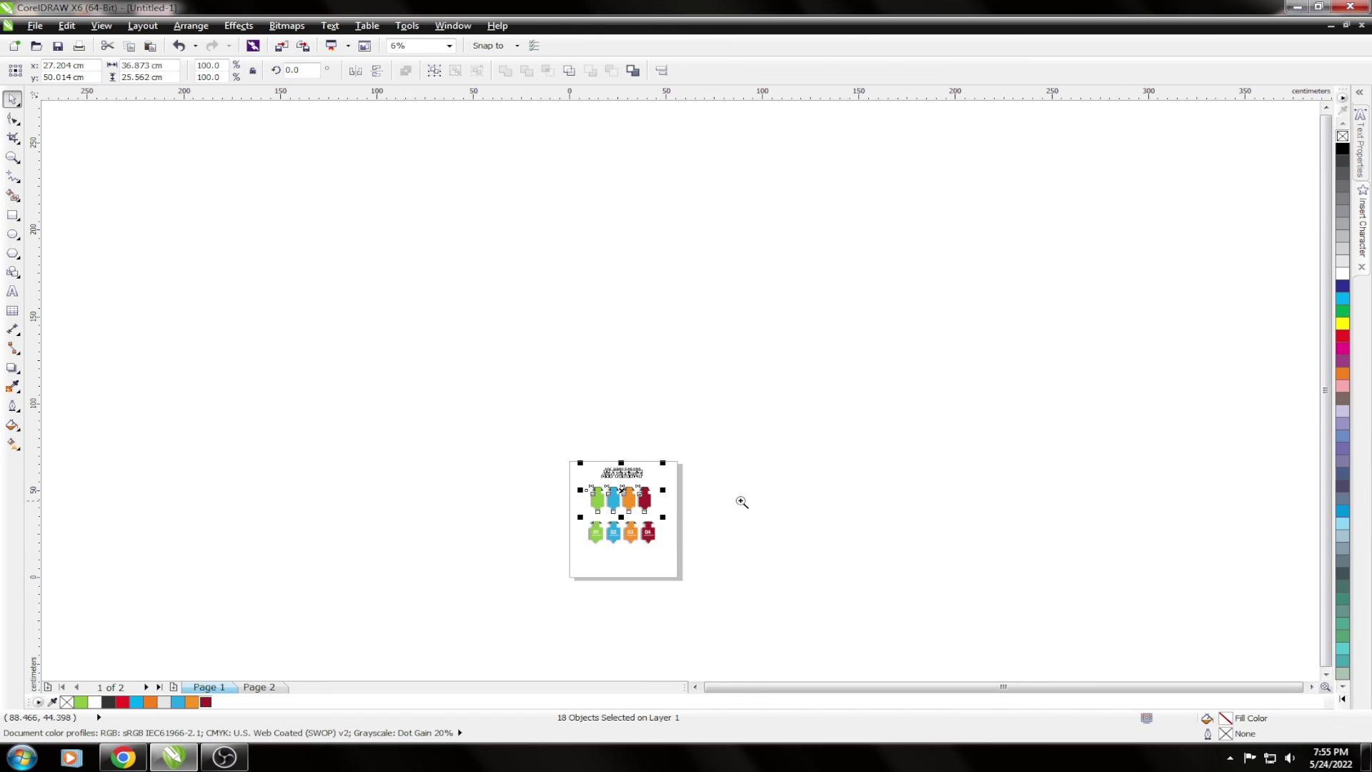
key(shift+F2)
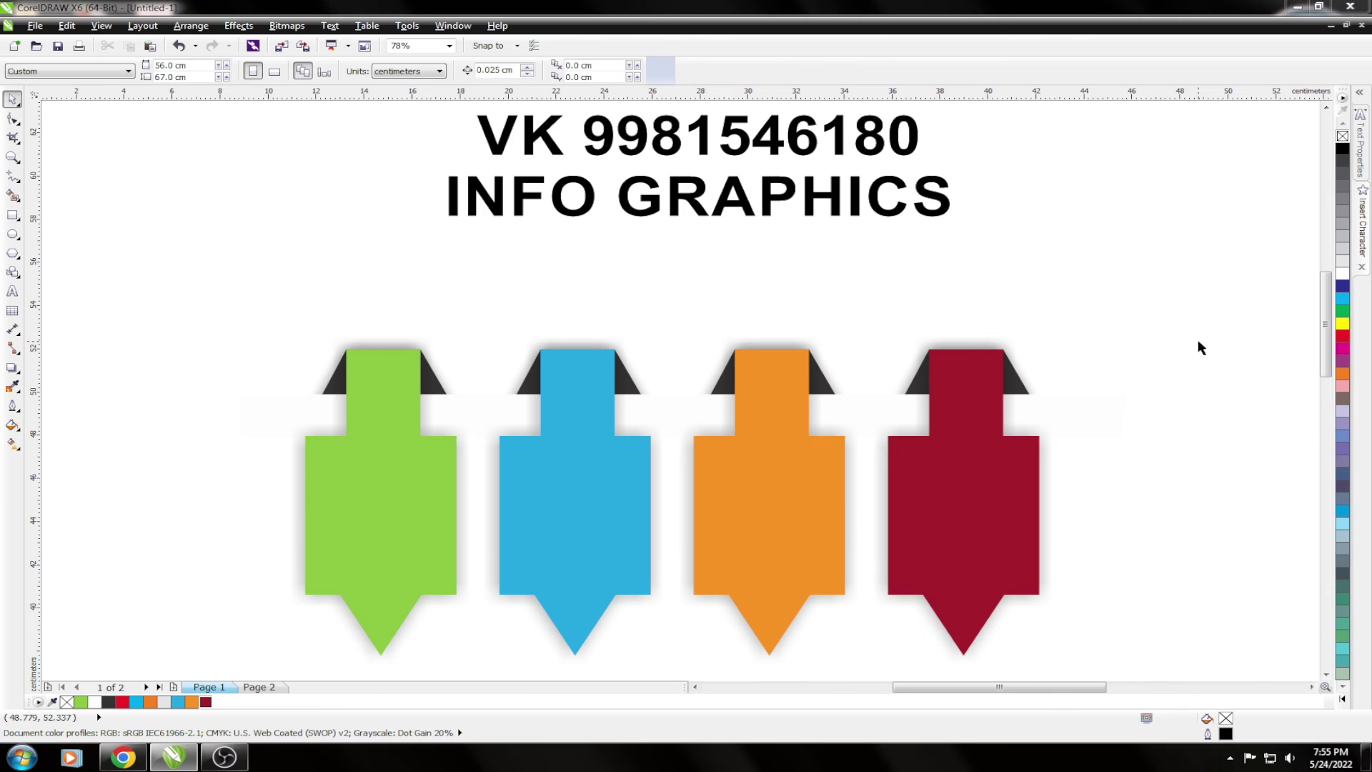
key(F9)
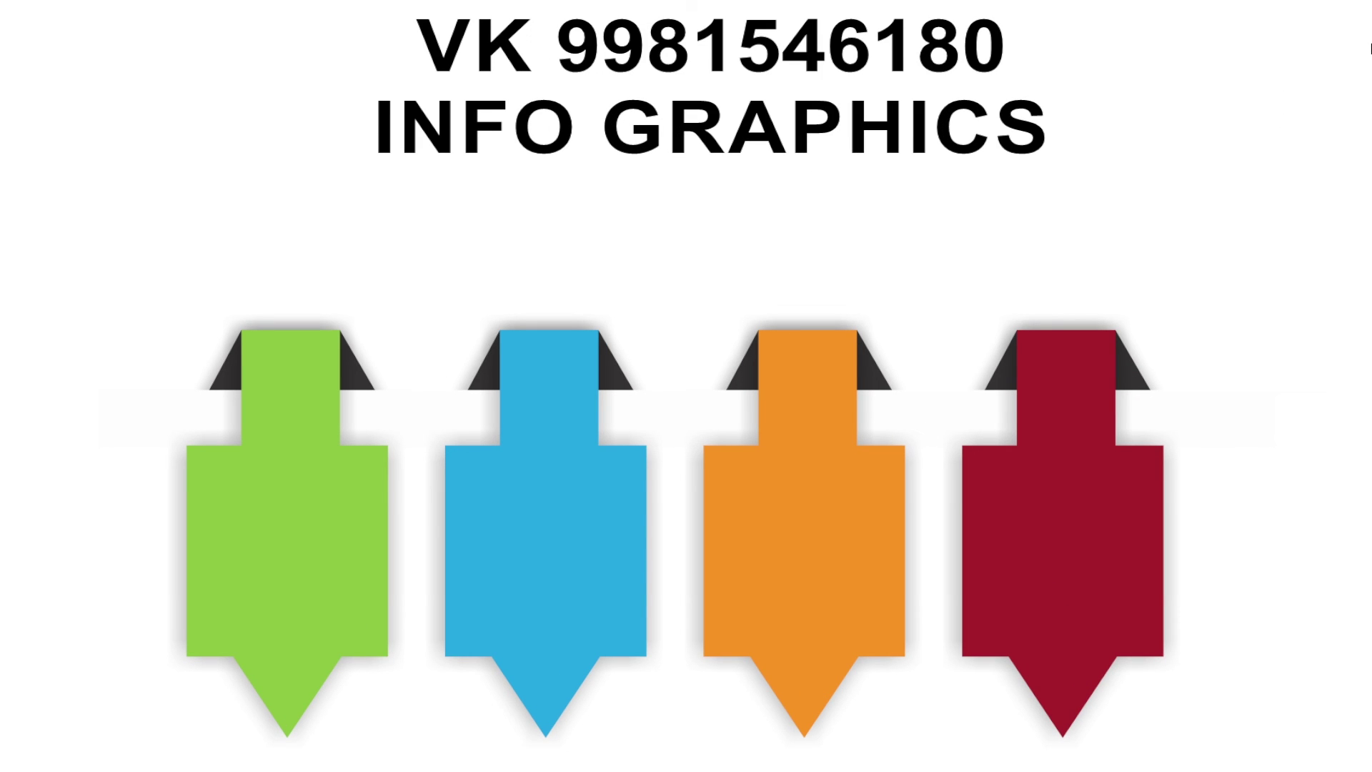